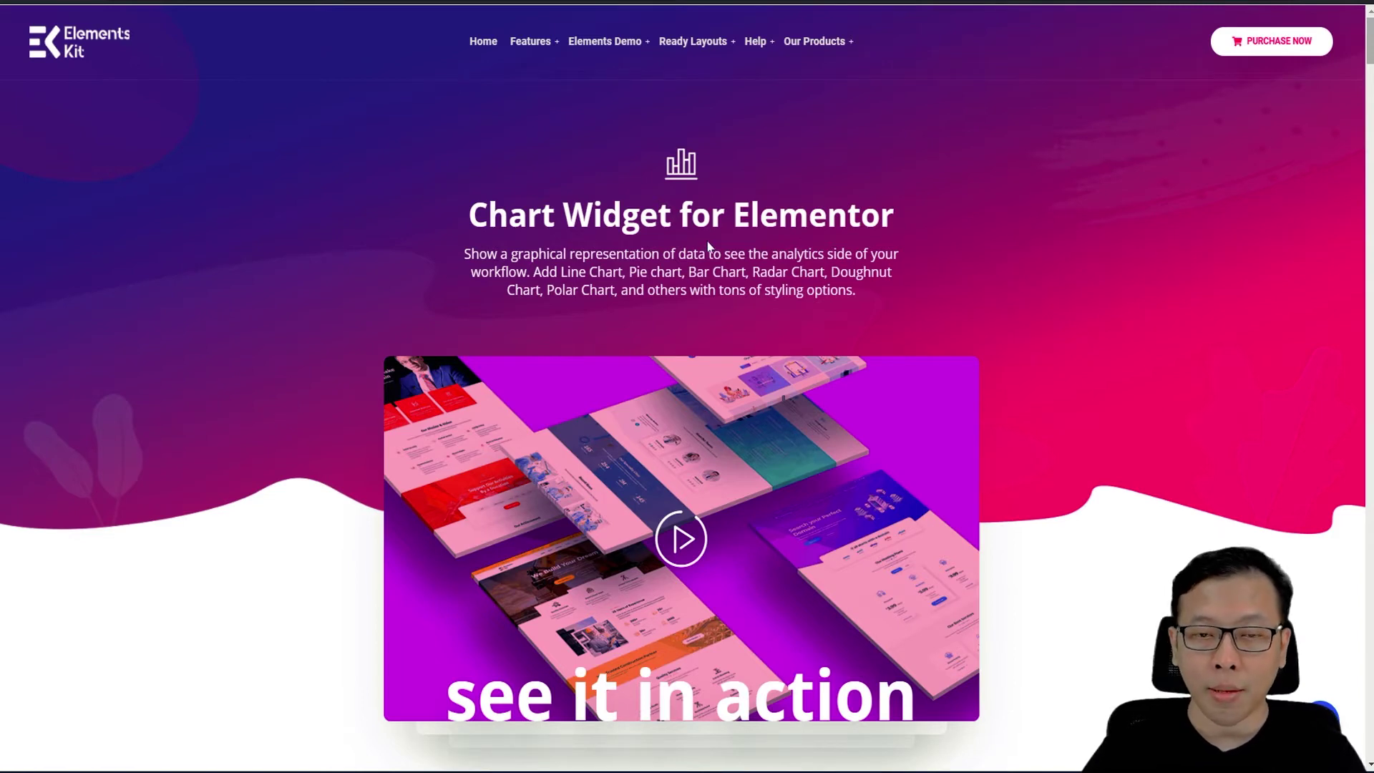
Step: Browse the bar, line and radar chart demos on the ElementsKit page
scroll(691, 316, "down", 6)
scroll(690, 315, "down", 4)
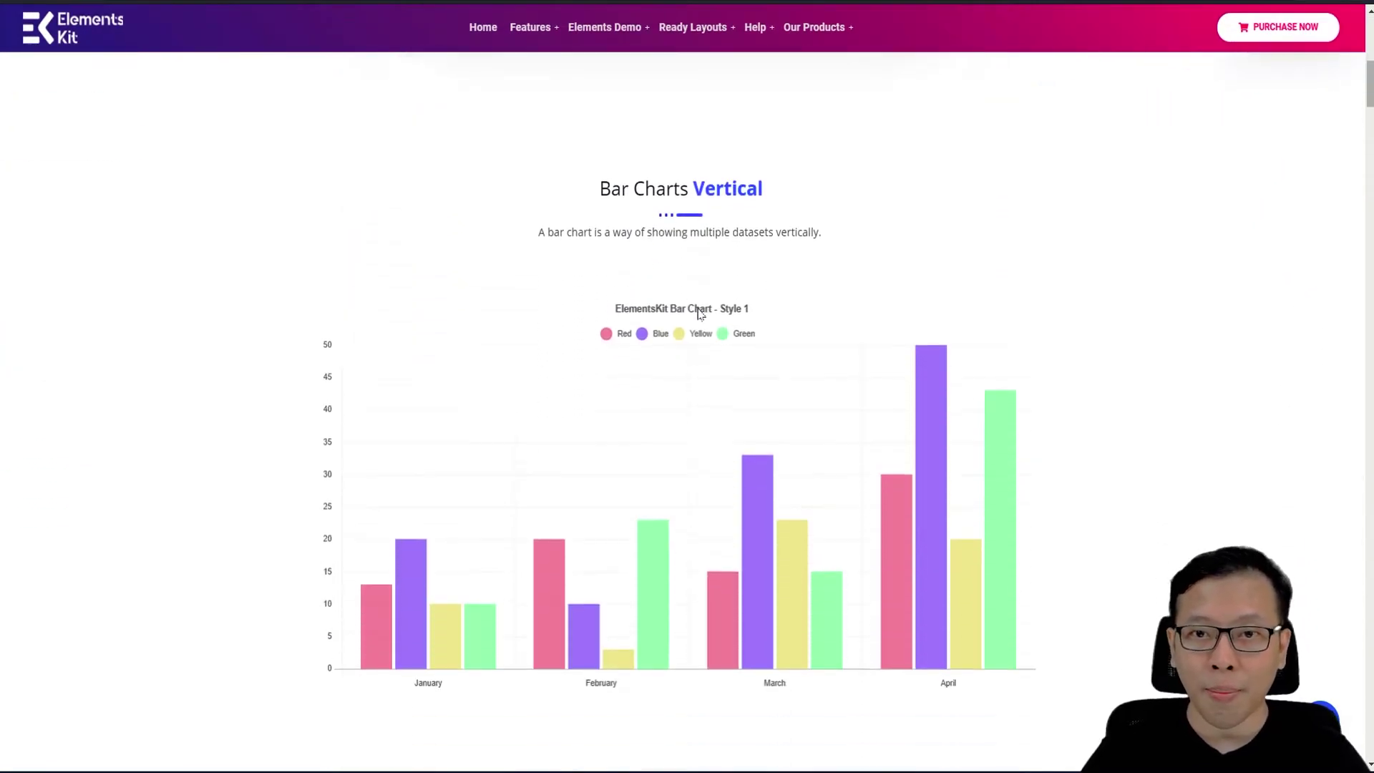
scroll(682, 339, "down", 3)
scroll(788, 386, "up", 2)
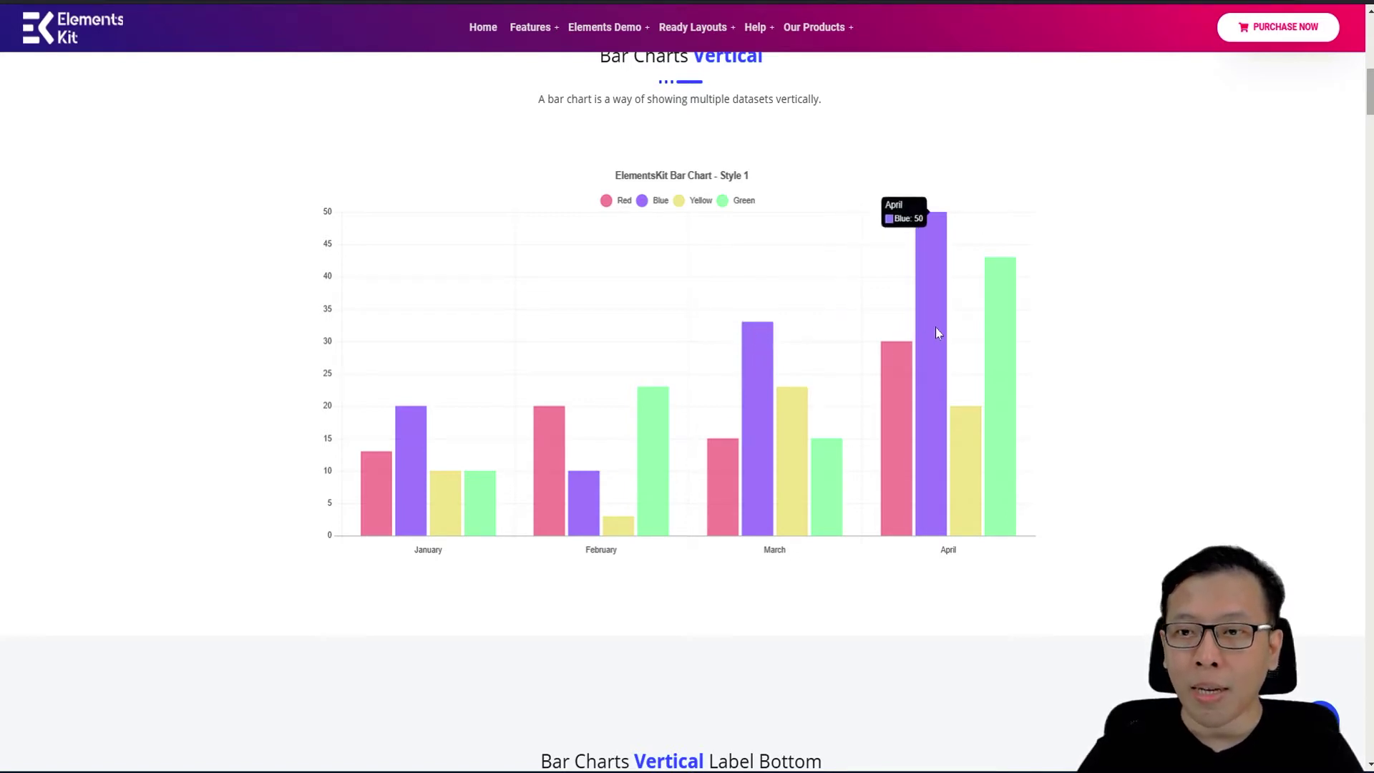
scroll(937, 329, "down", 8)
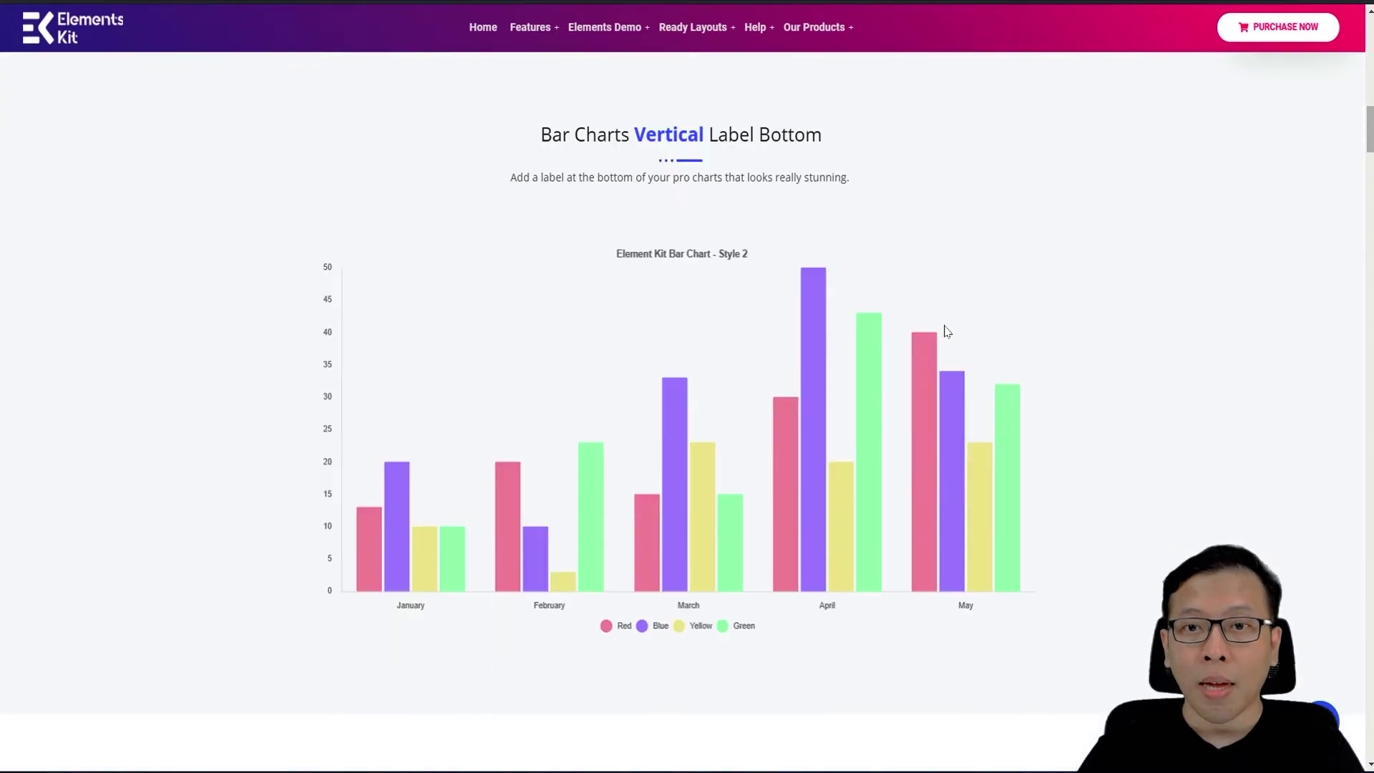
scroll(945, 329, "up", 5)
scroll(947, 330, "up", 15)
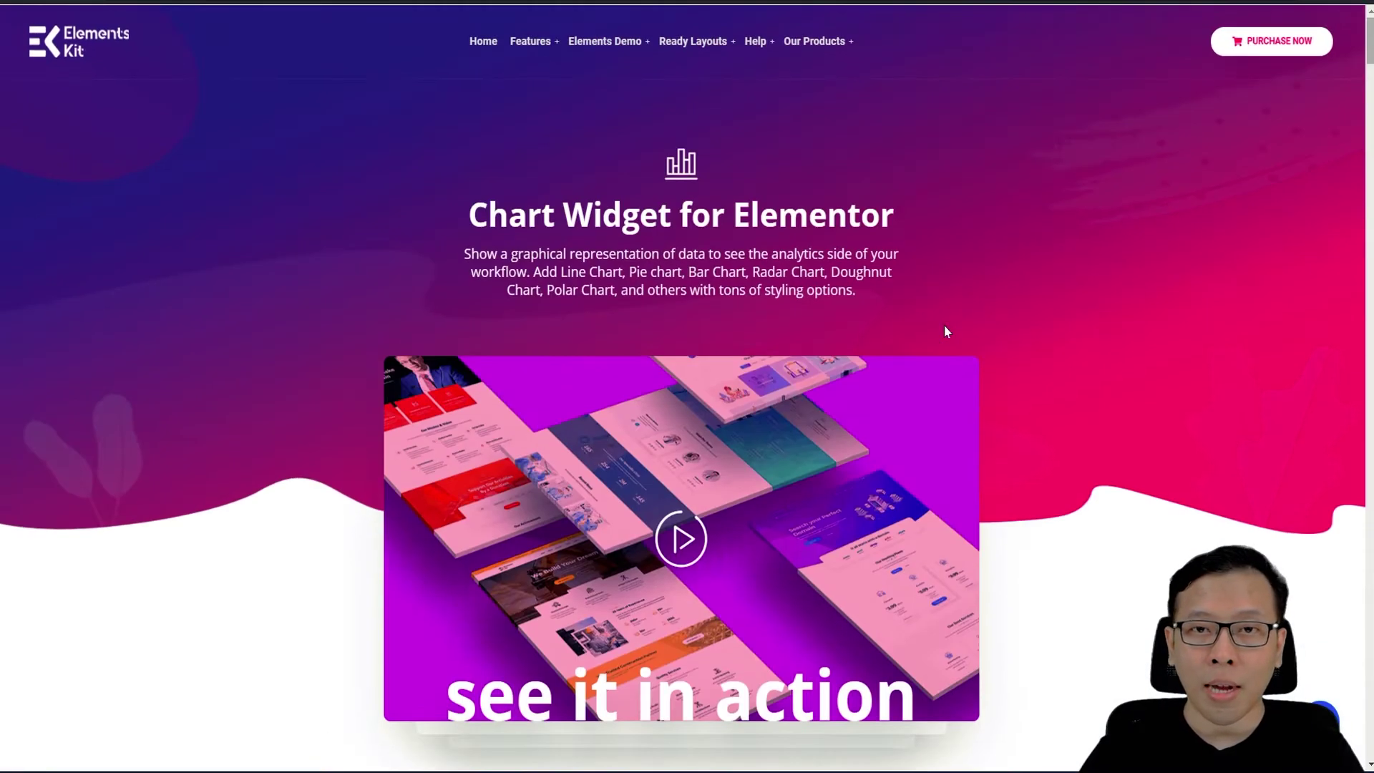
scroll(939, 331, "down", 15)
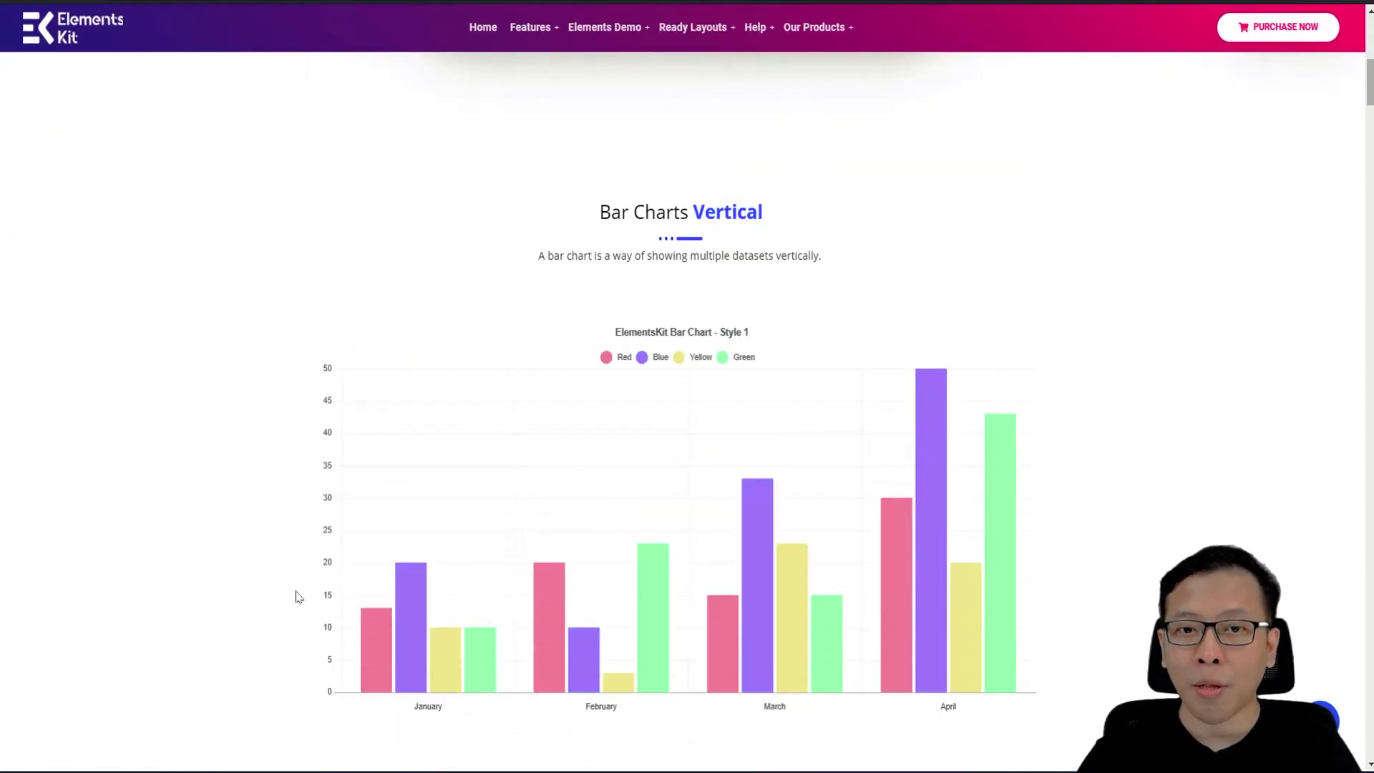
scroll(851, 537, "down", 15)
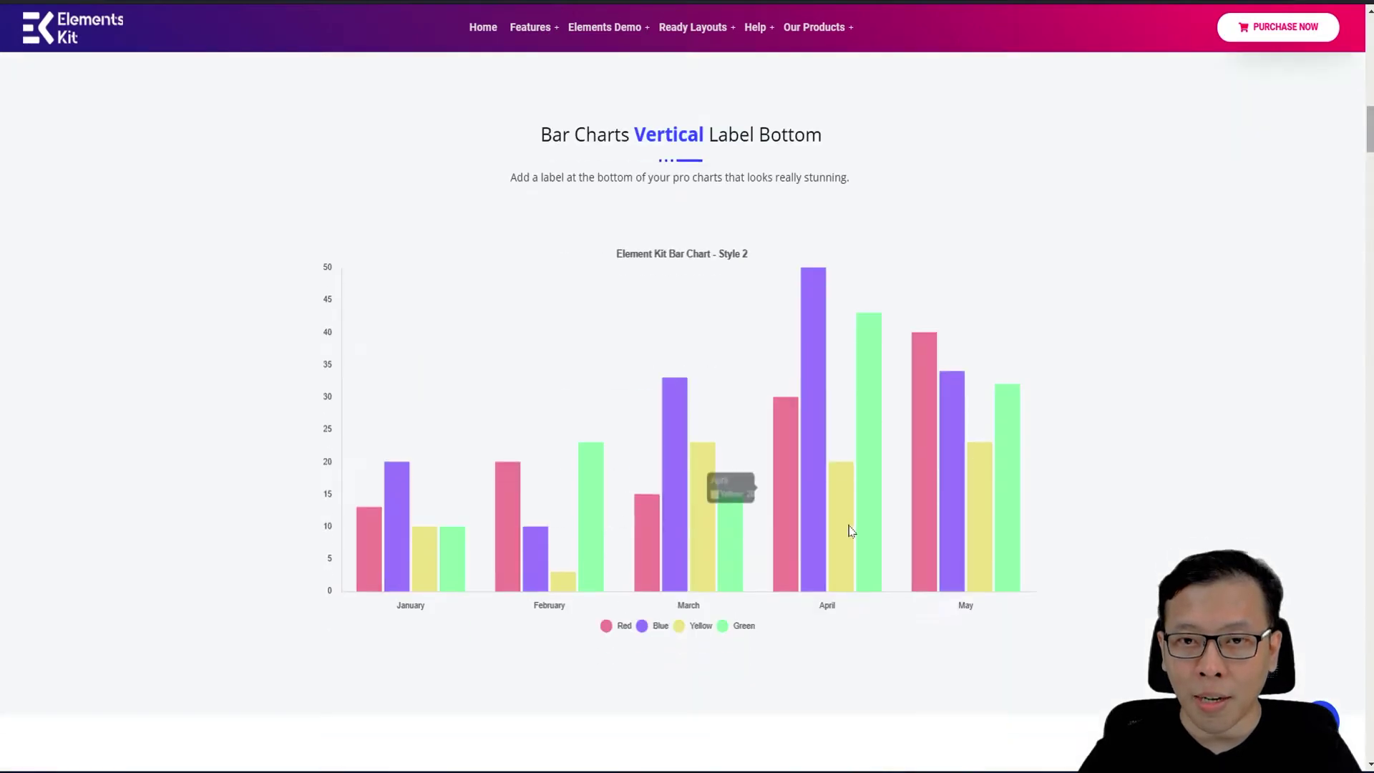
scroll(853, 527, "down", 4)
mouse_move(456, 360)
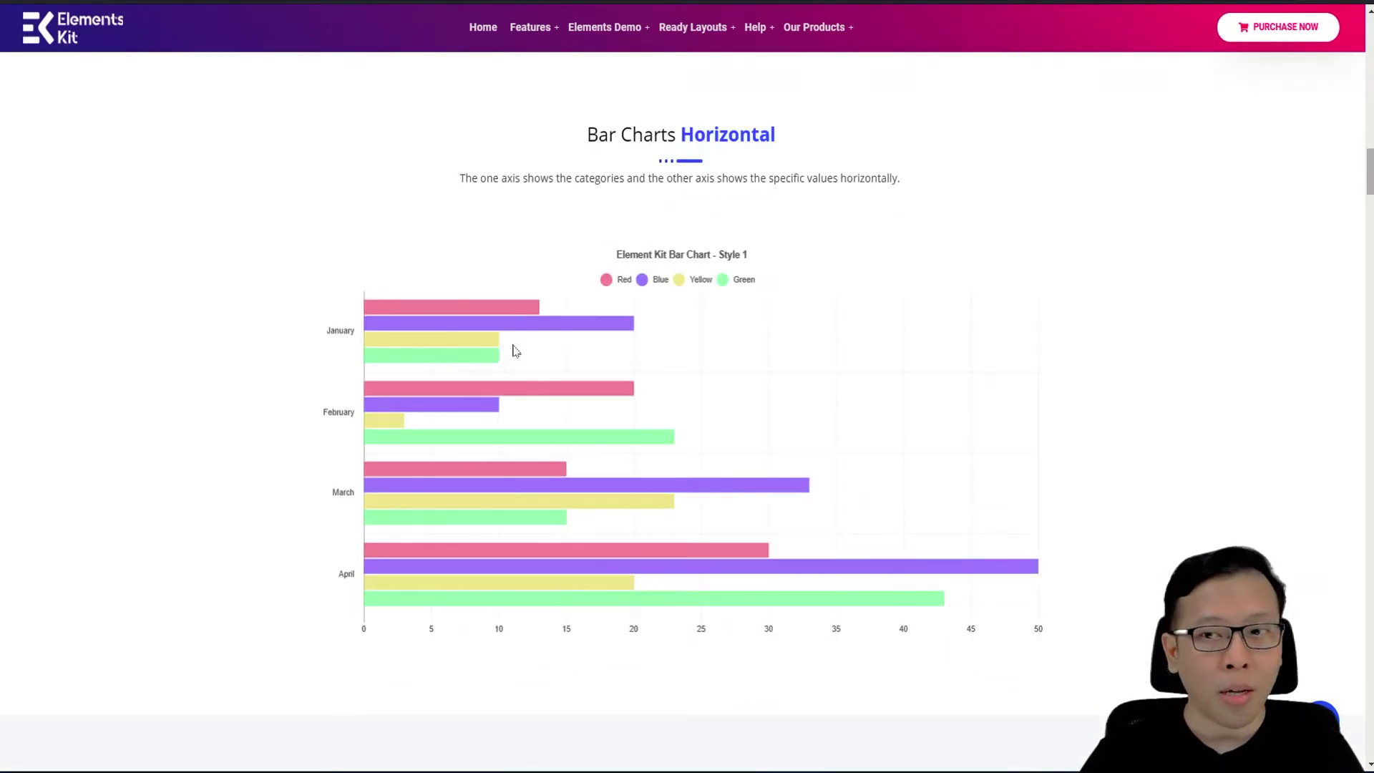
Step: Look over the doughnut and pie chart demos, inspecting the doughnut slices
scroll(516, 350, "down", 6)
scroll(529, 351, "down", 13)
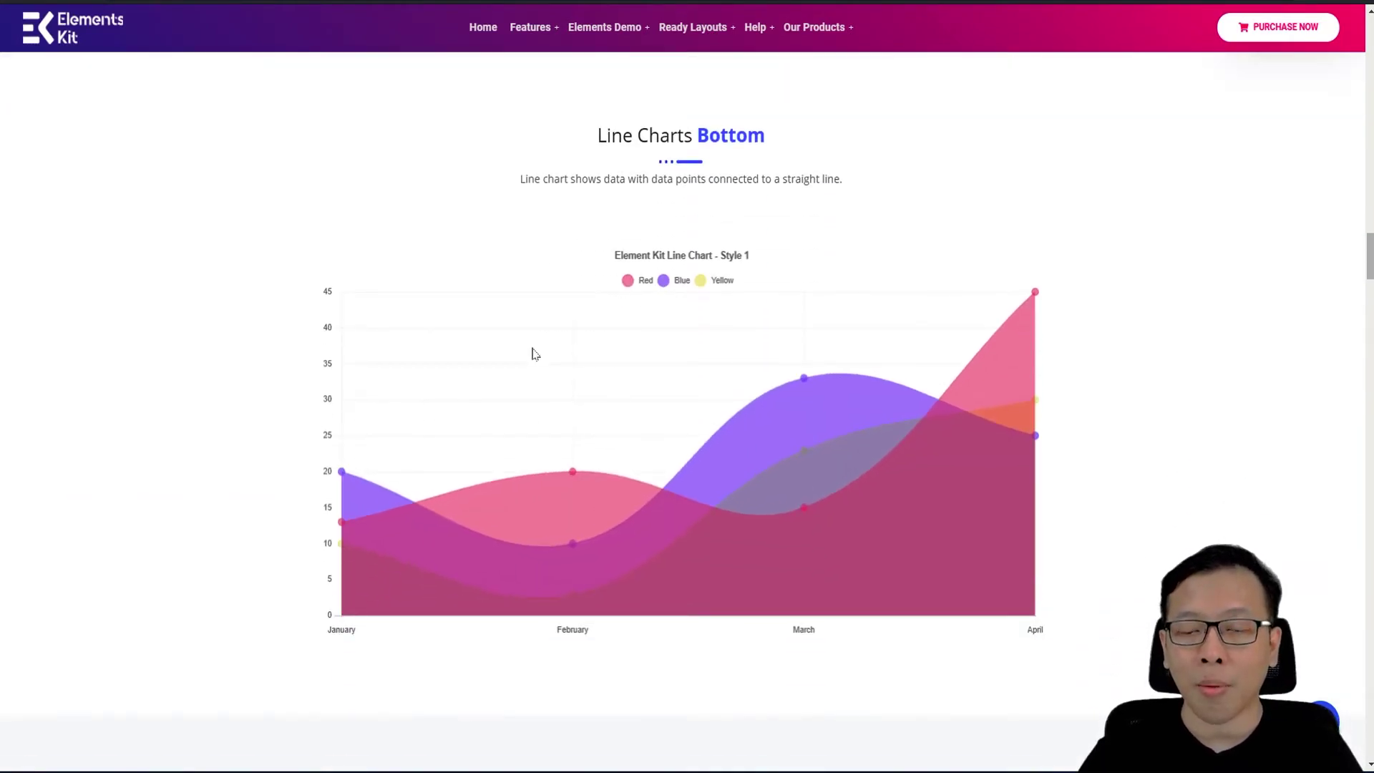
scroll(494, 368, "down", 4)
scroll(491, 368, "up", 5)
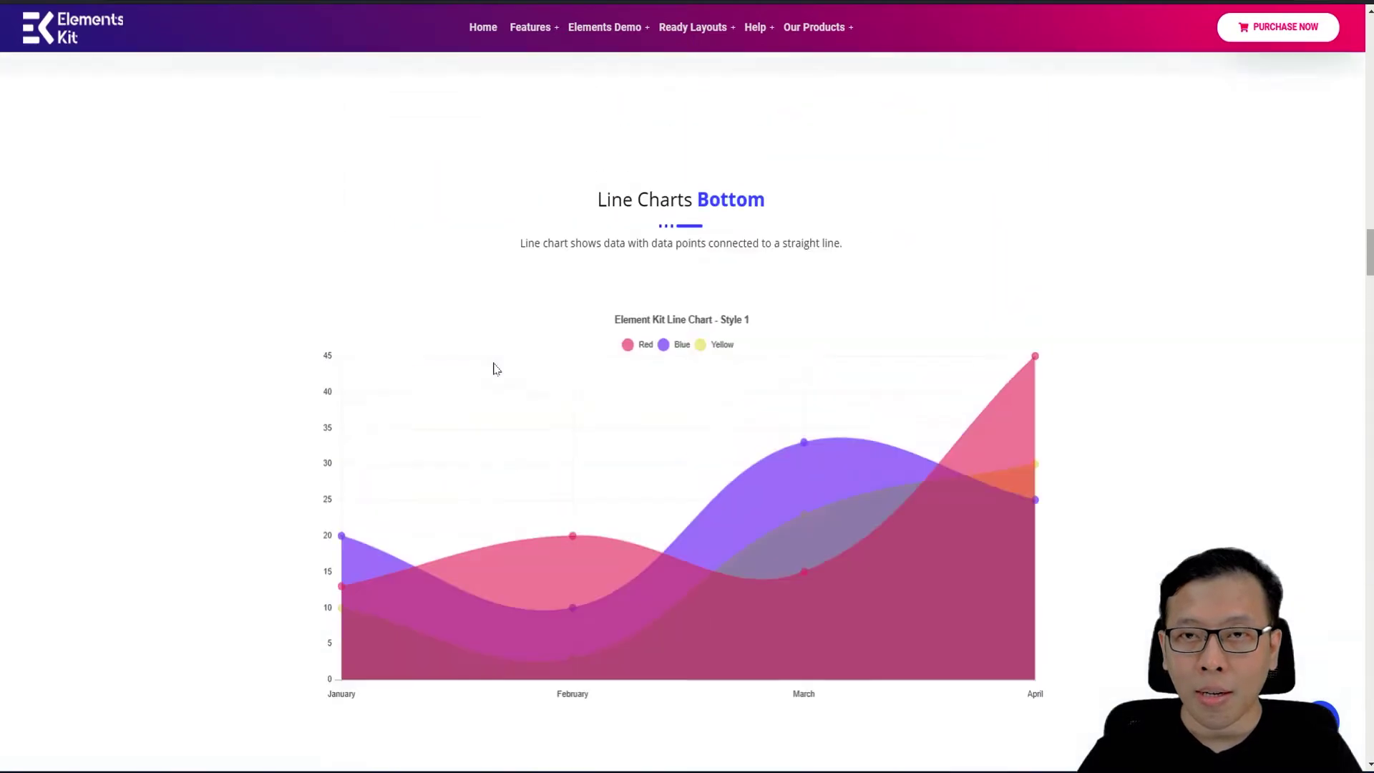
scroll(501, 372, "down", 5)
scroll(506, 375, "down", 20)
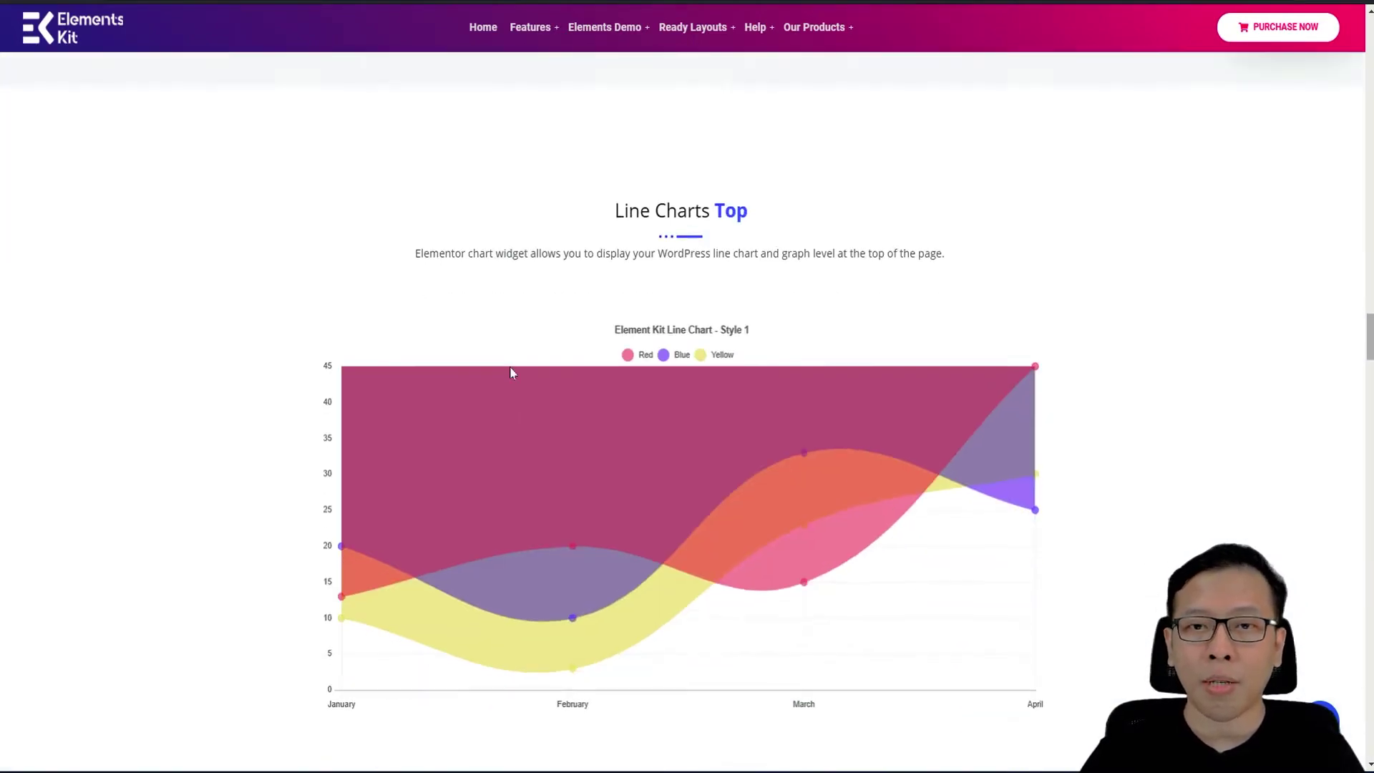
scroll(522, 370, "down", 10)
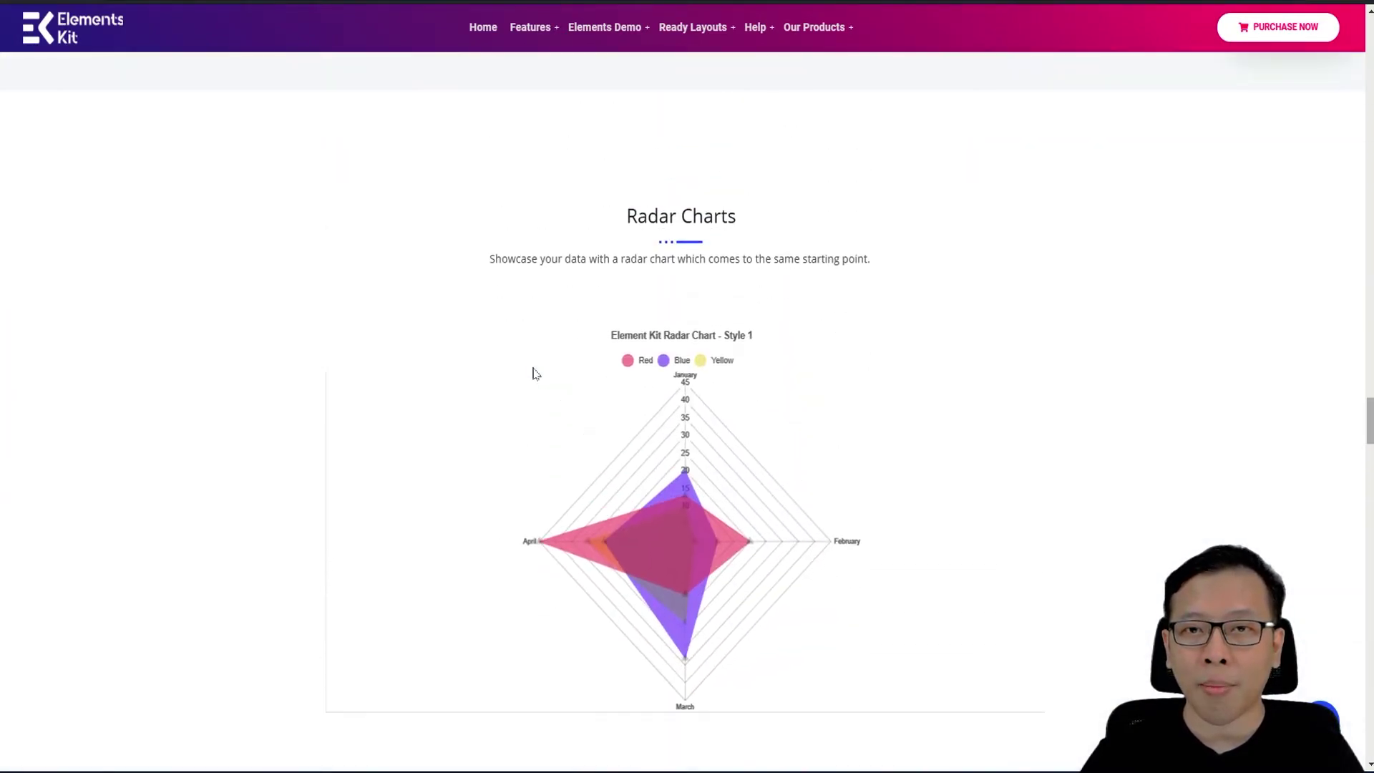
scroll(535, 373, "down", 20)
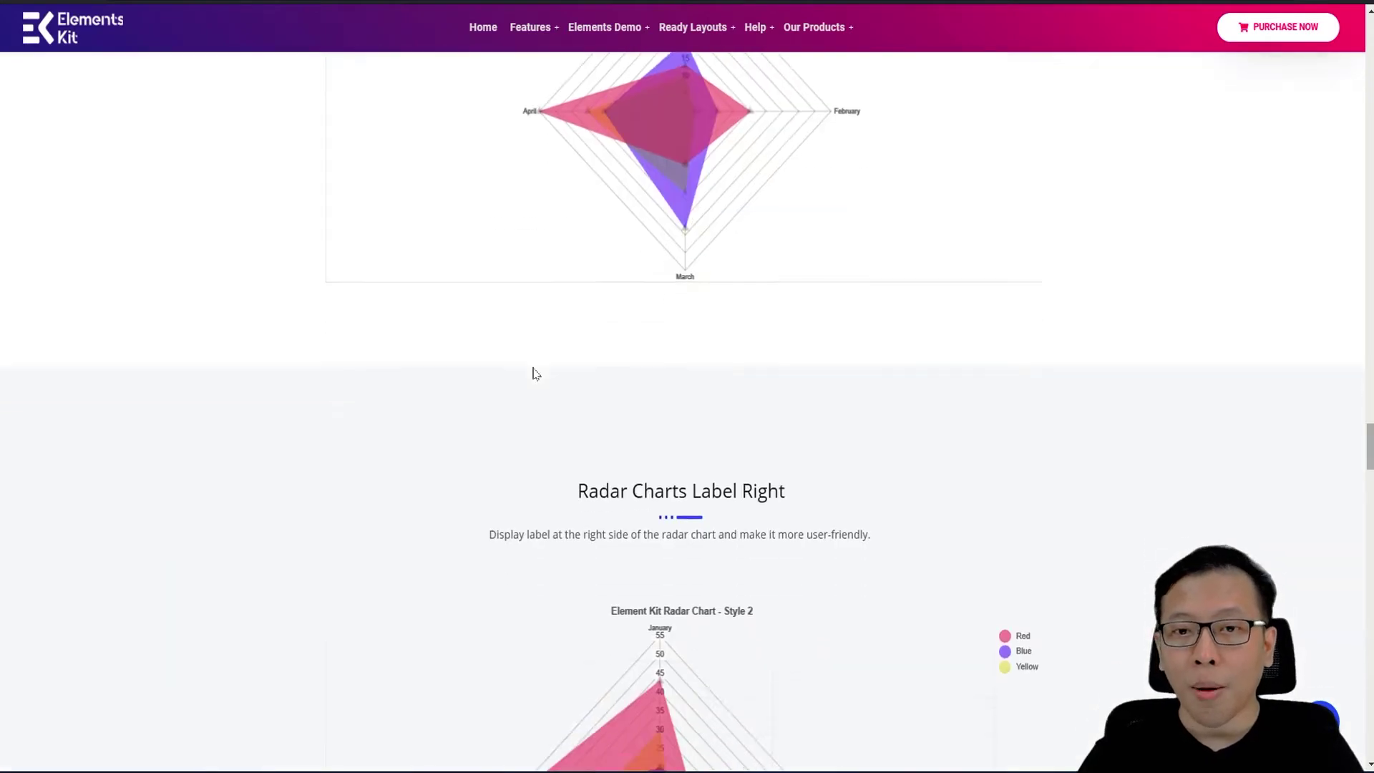
scroll(526, 365, "up", 1)
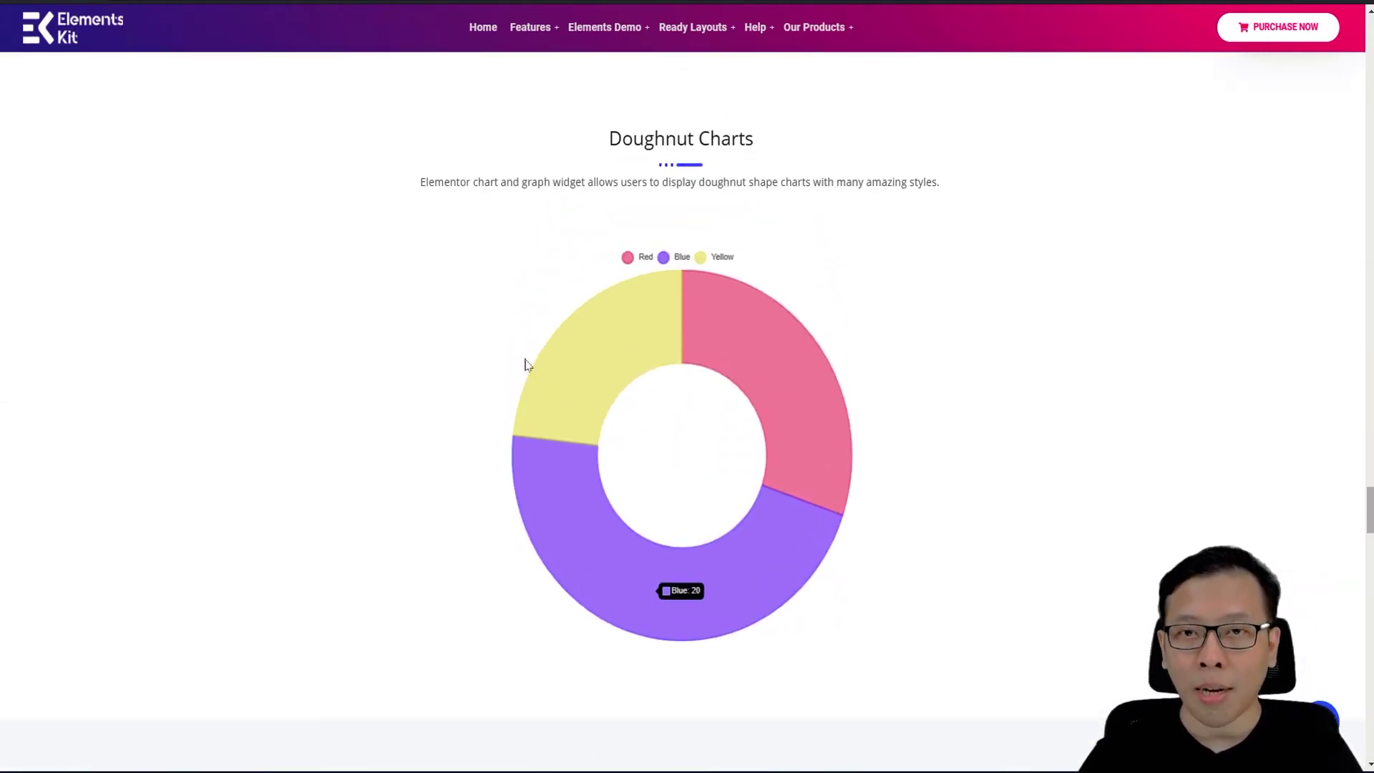
scroll(526, 365, "down", 20)
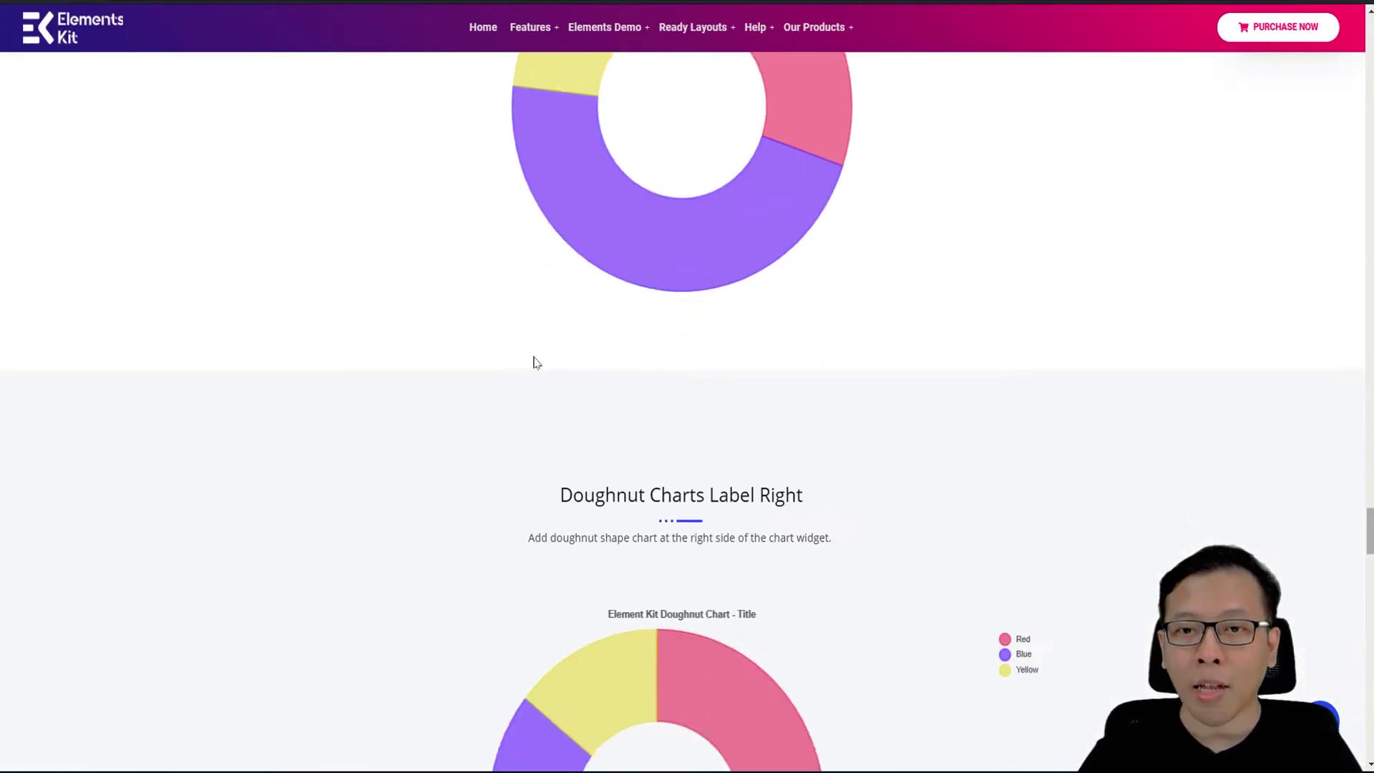
scroll(557, 348, "up", 2)
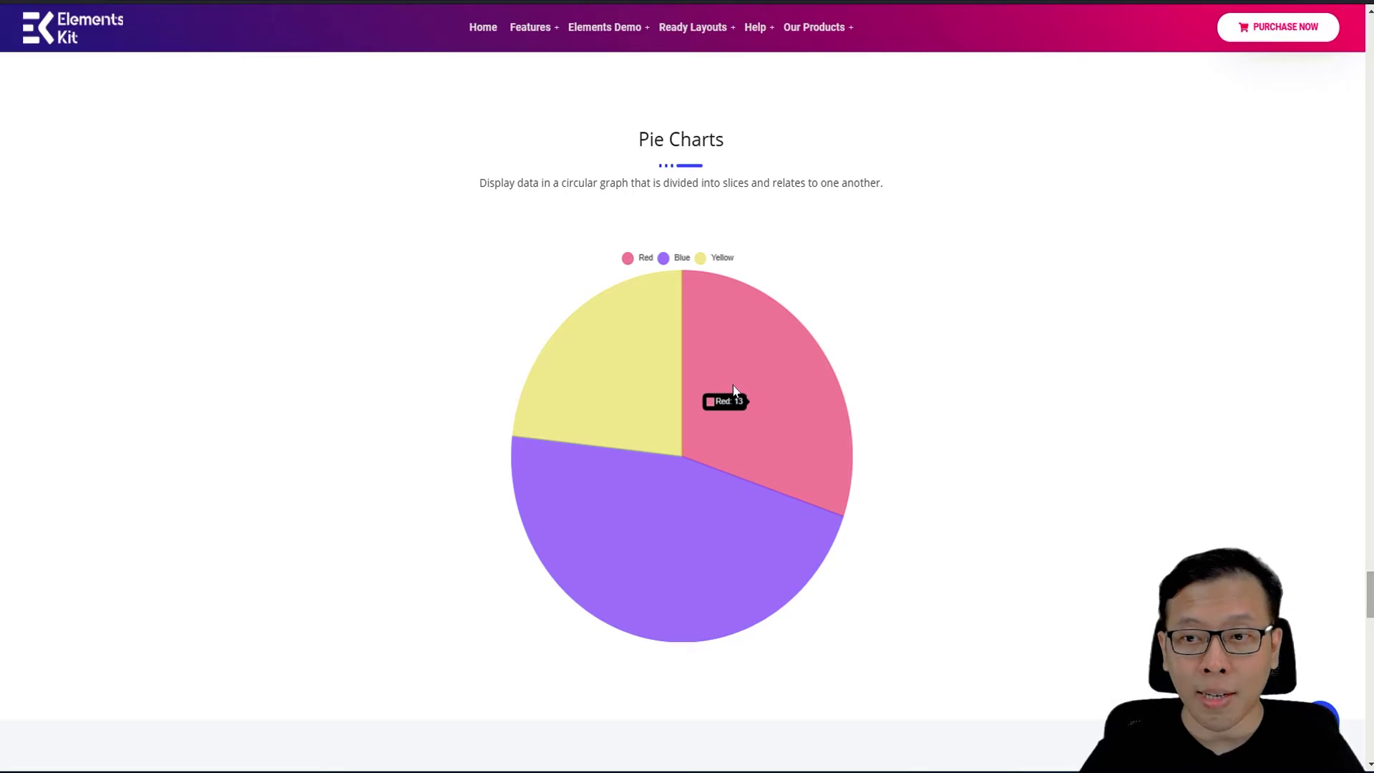
scroll(734, 390, "up", 20)
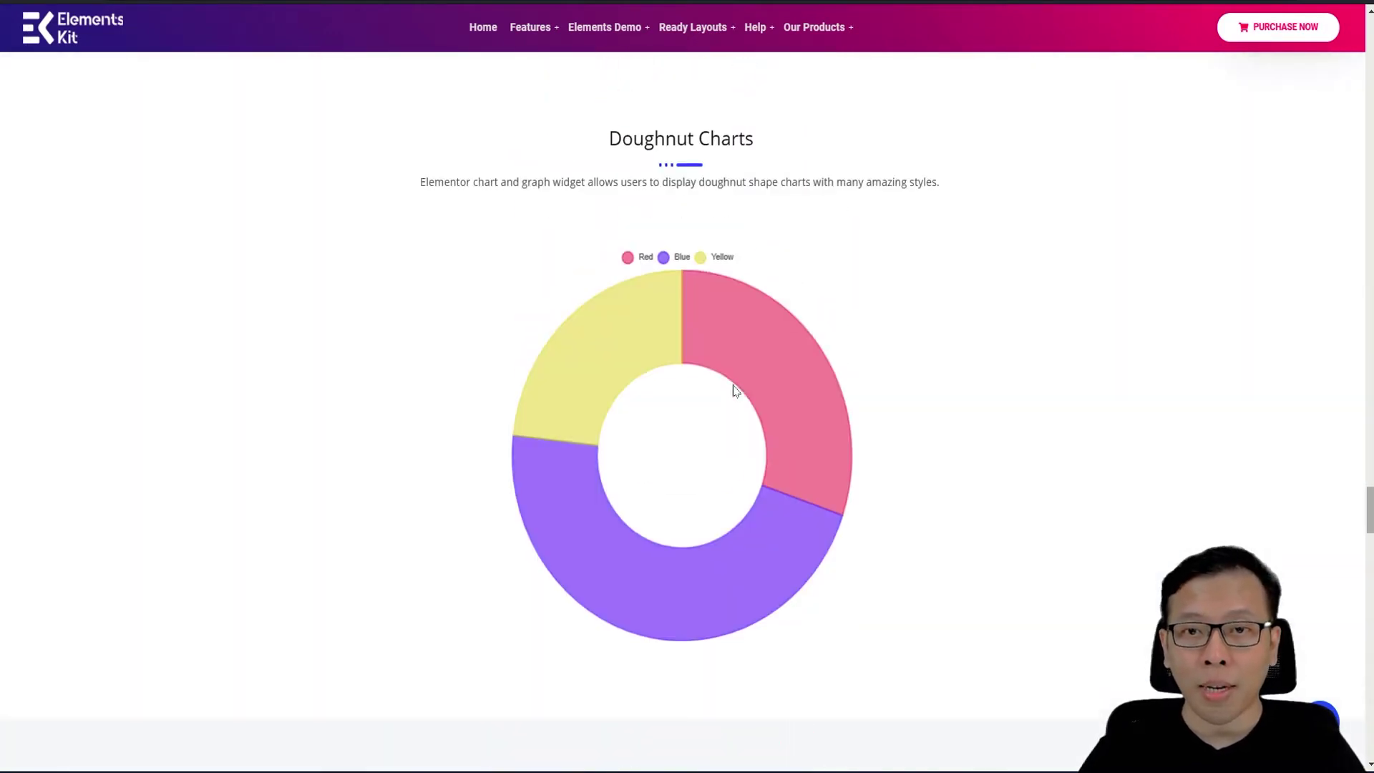
mouse_move(721, 333)
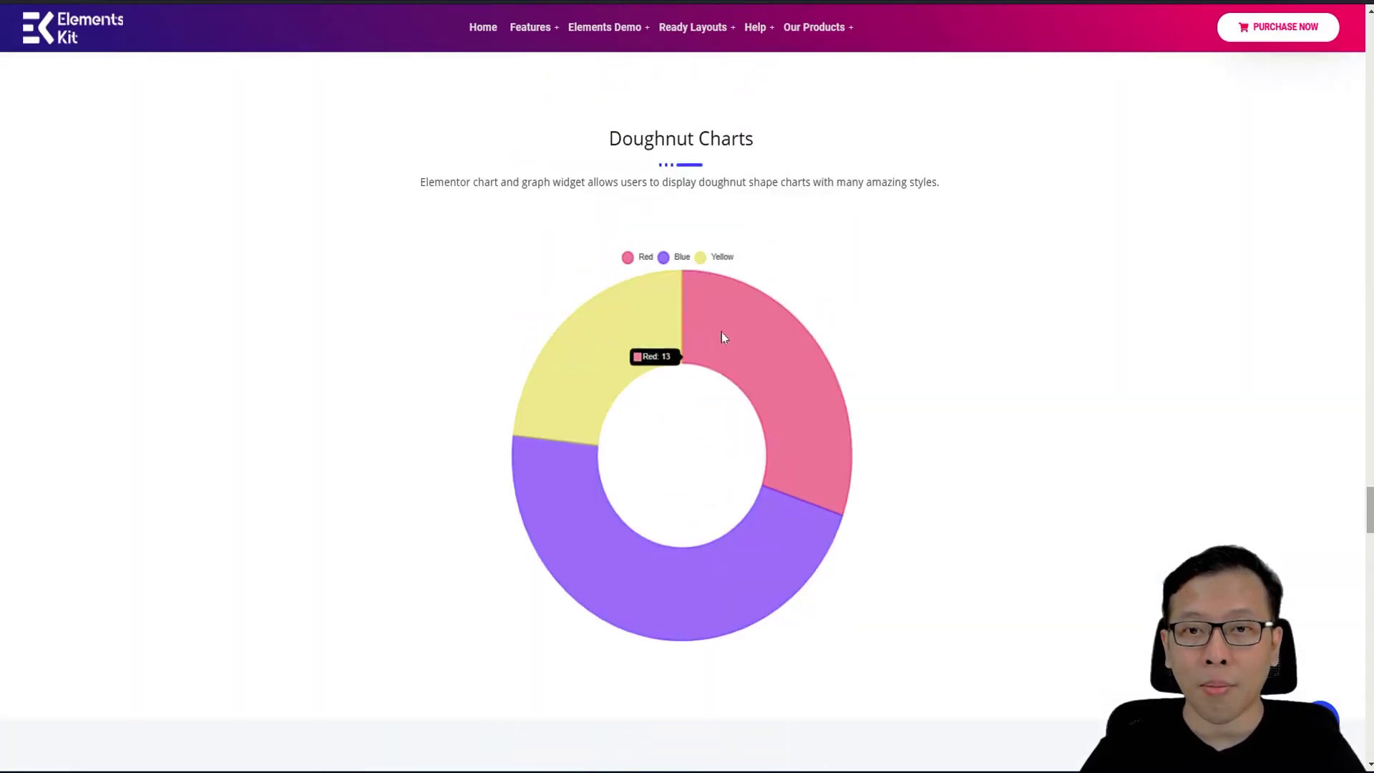
mouse_move(622, 606)
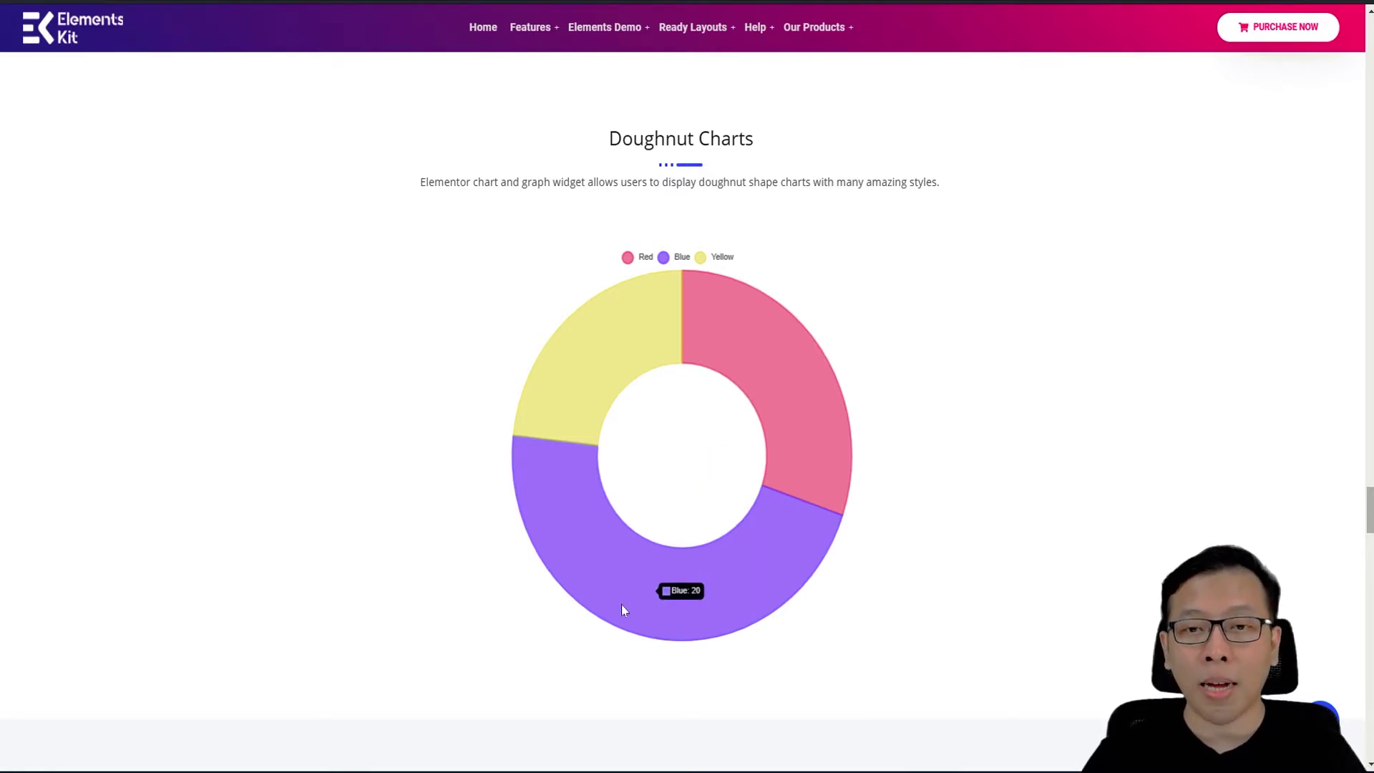
Step: Scroll back up to the top of the ElementsKit chart showcase page
scroll(622, 608, "up", 10)
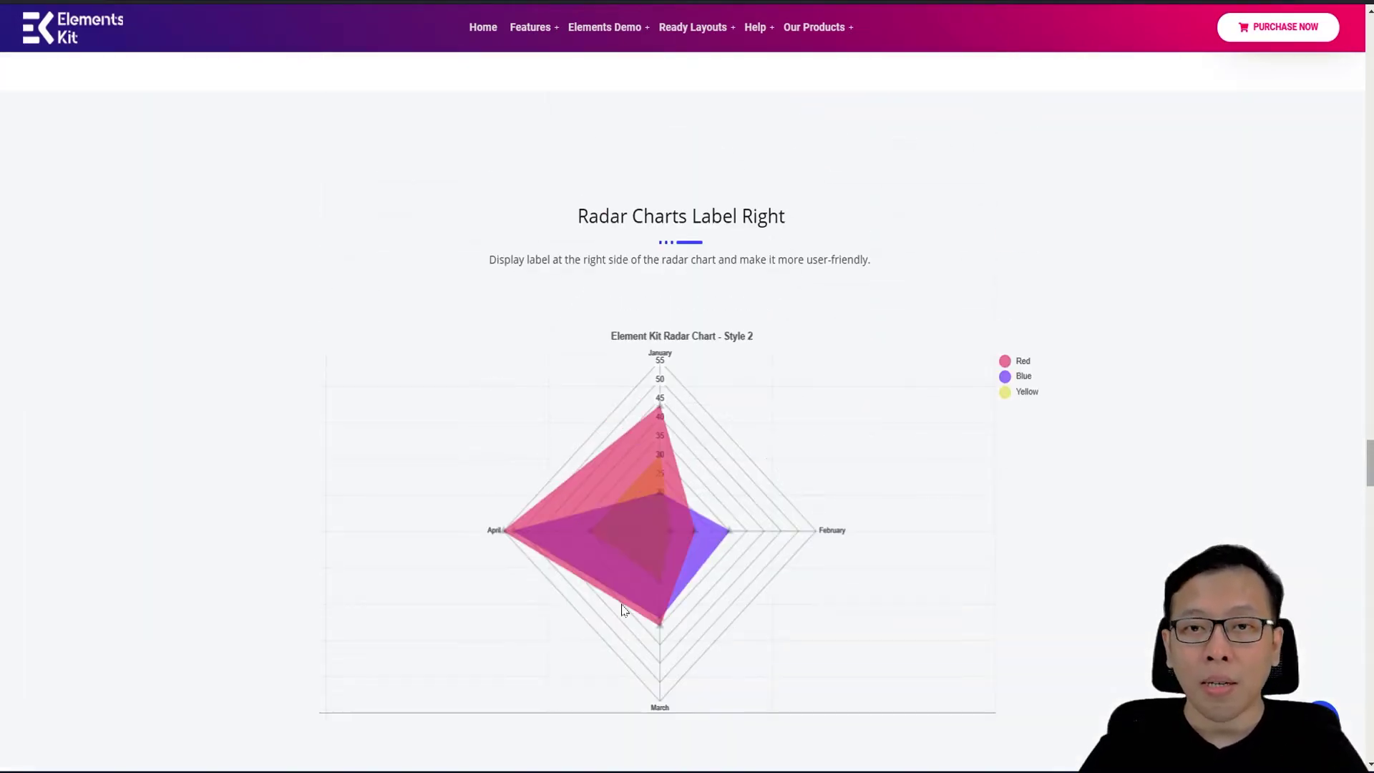
scroll(624, 609, "up", 10)
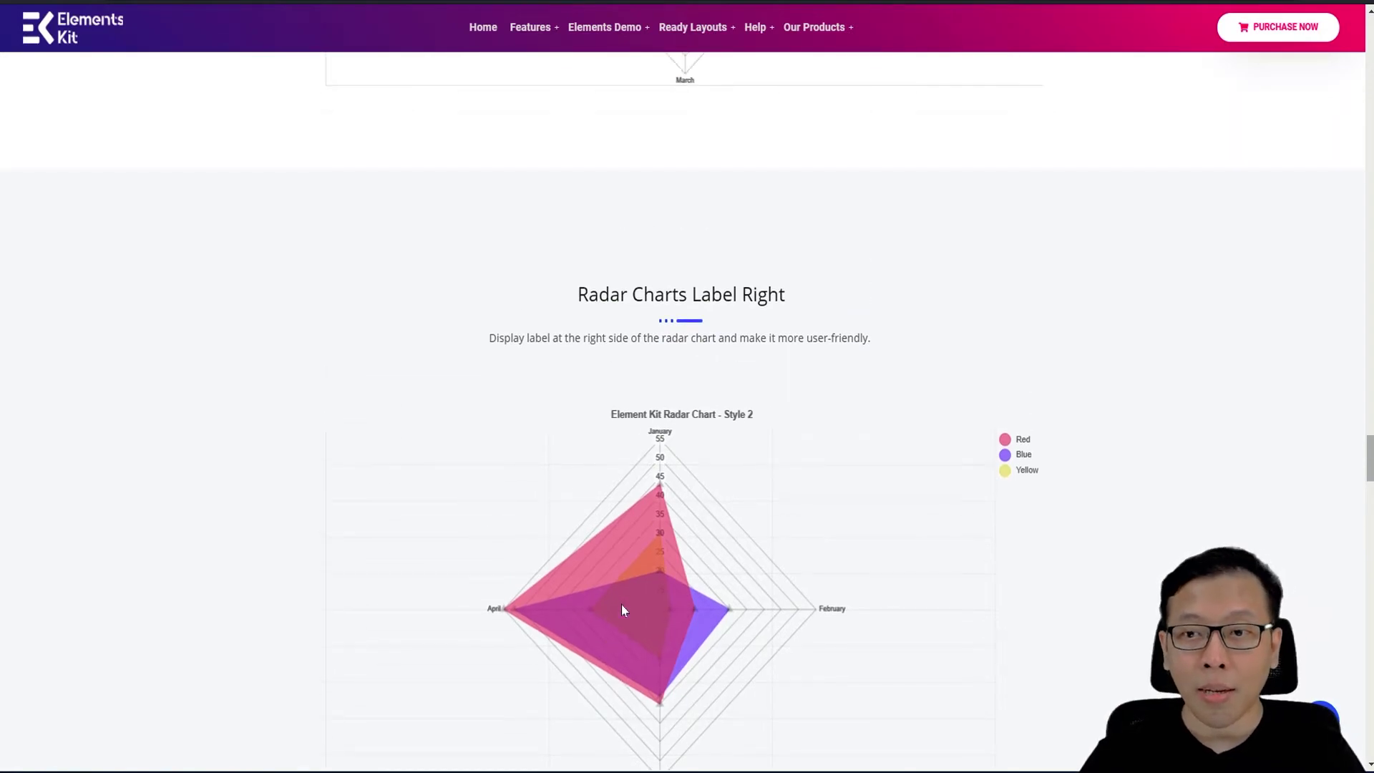
scroll(624, 609, "up", 5)
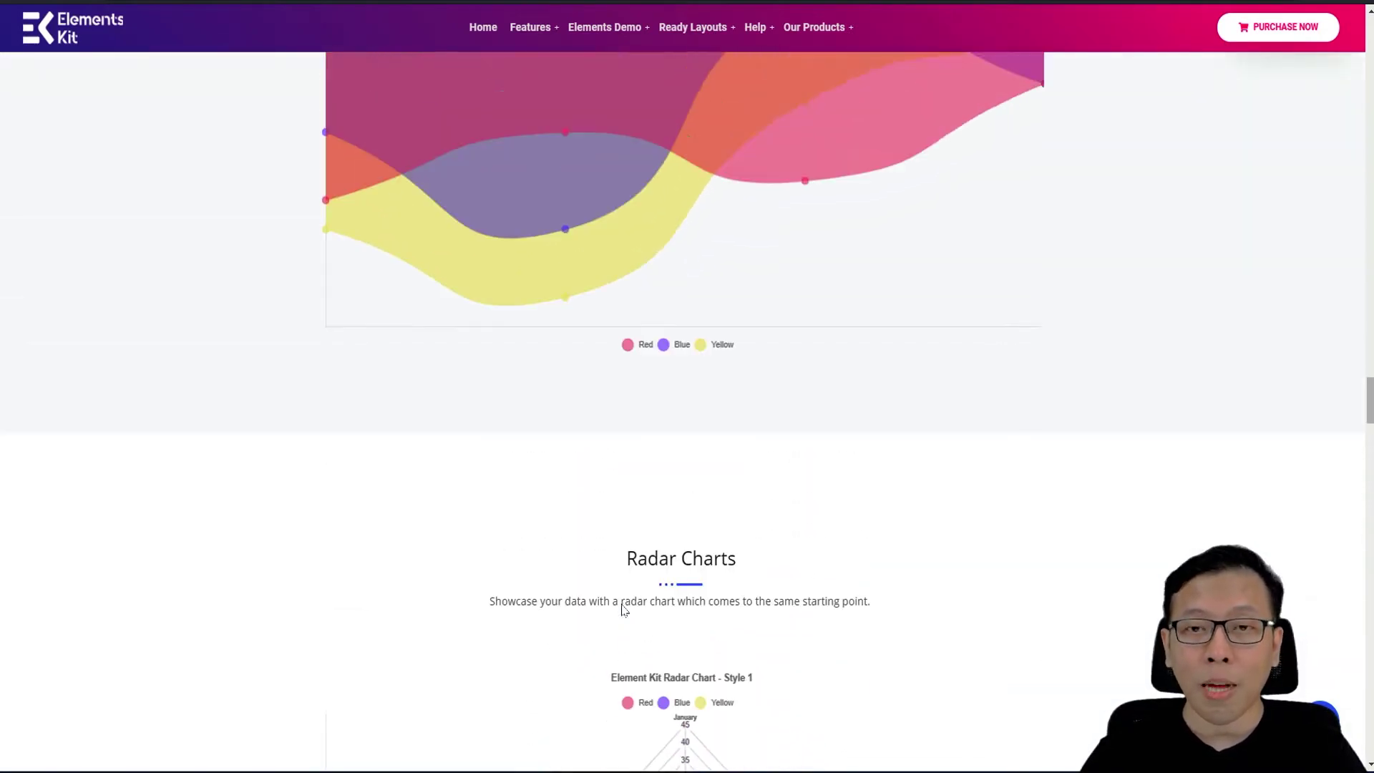
scroll(622, 608, "up", 15)
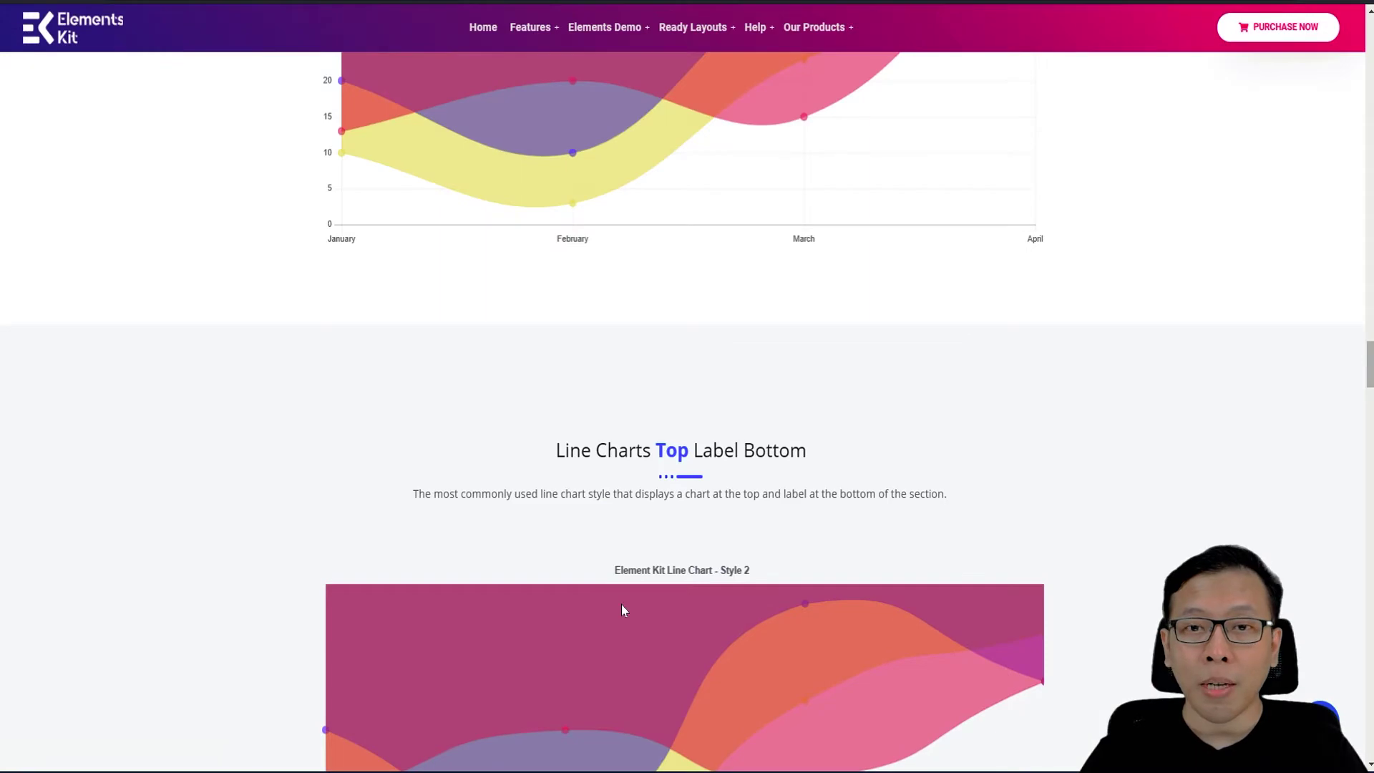
scroll(658, 591, "up", 8)
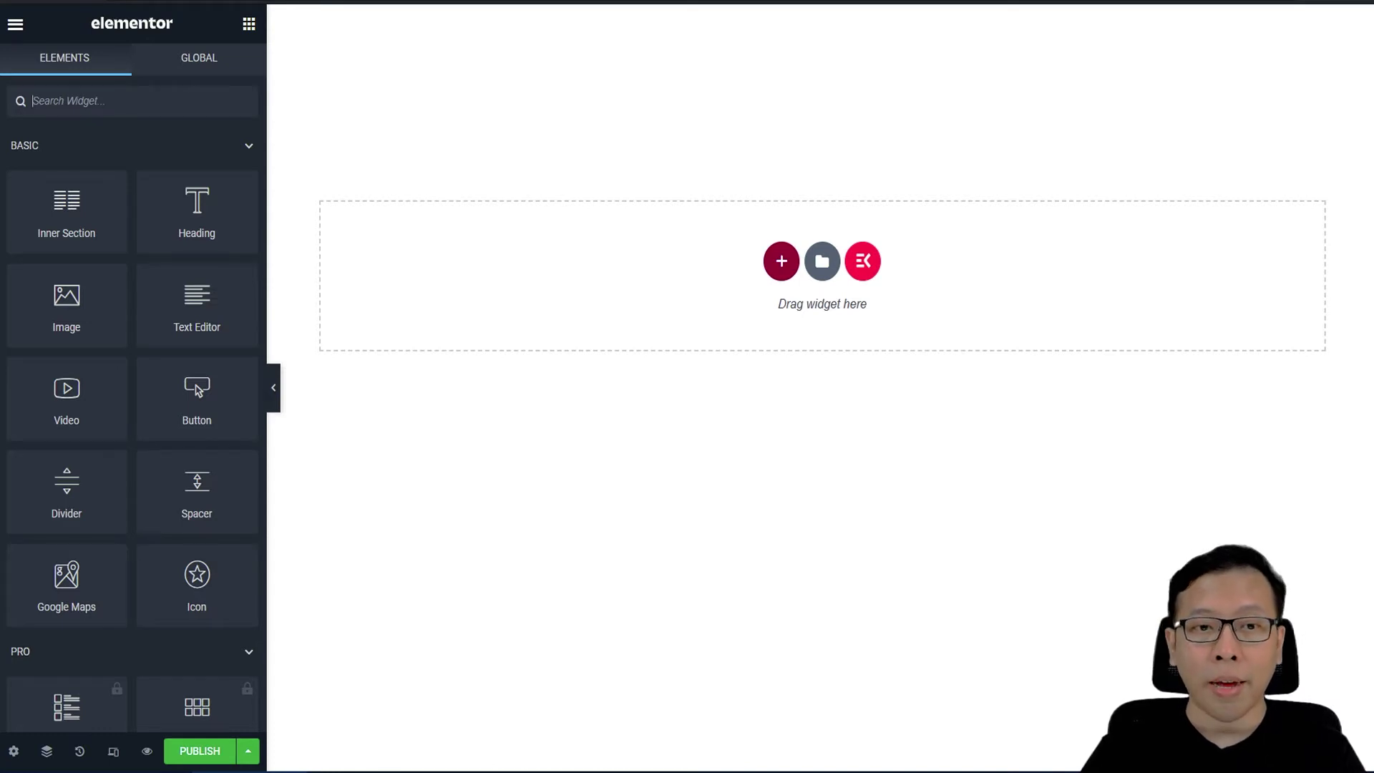
Step: Find the ElementsKit Chart widget in the Elements panel and drop it into the empty section
scroll(128, 448, "down", 7)
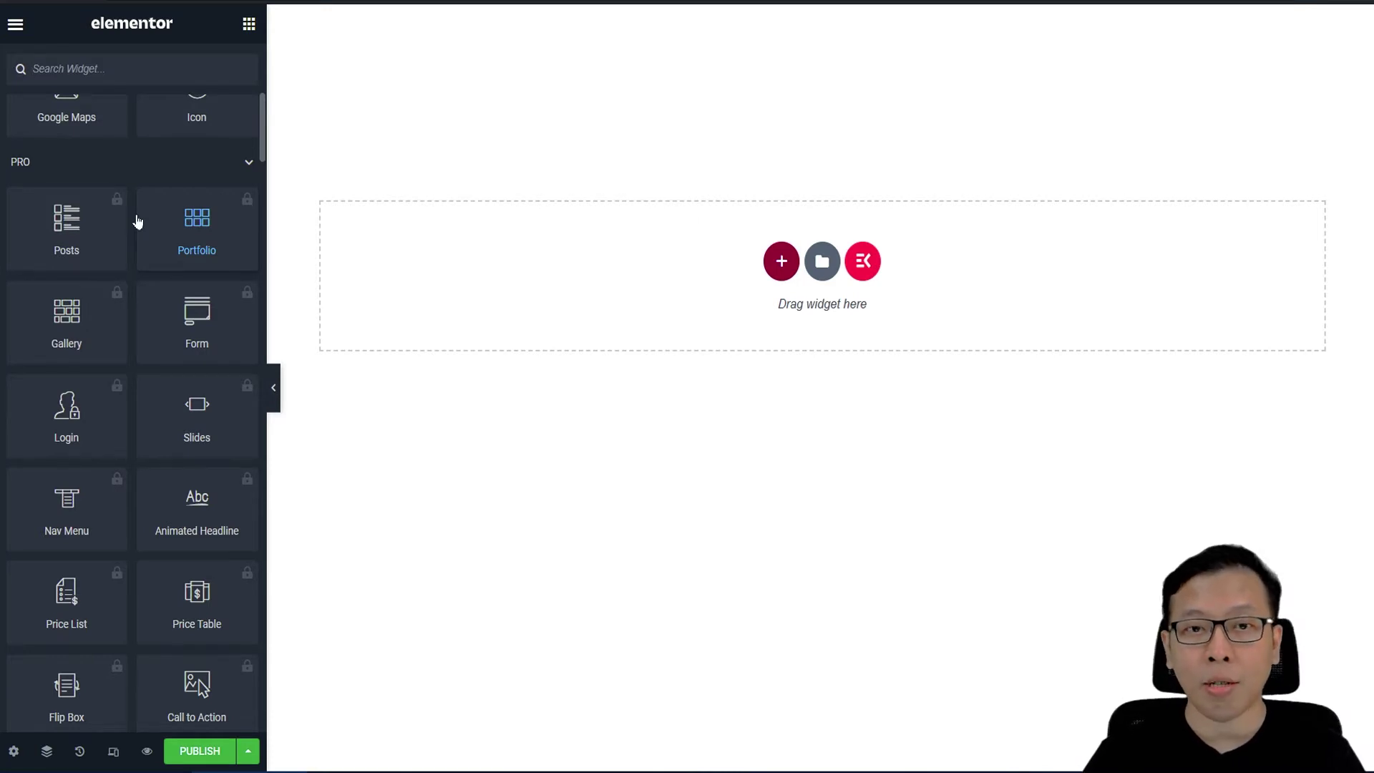
scroll(172, 233, "down", 15)
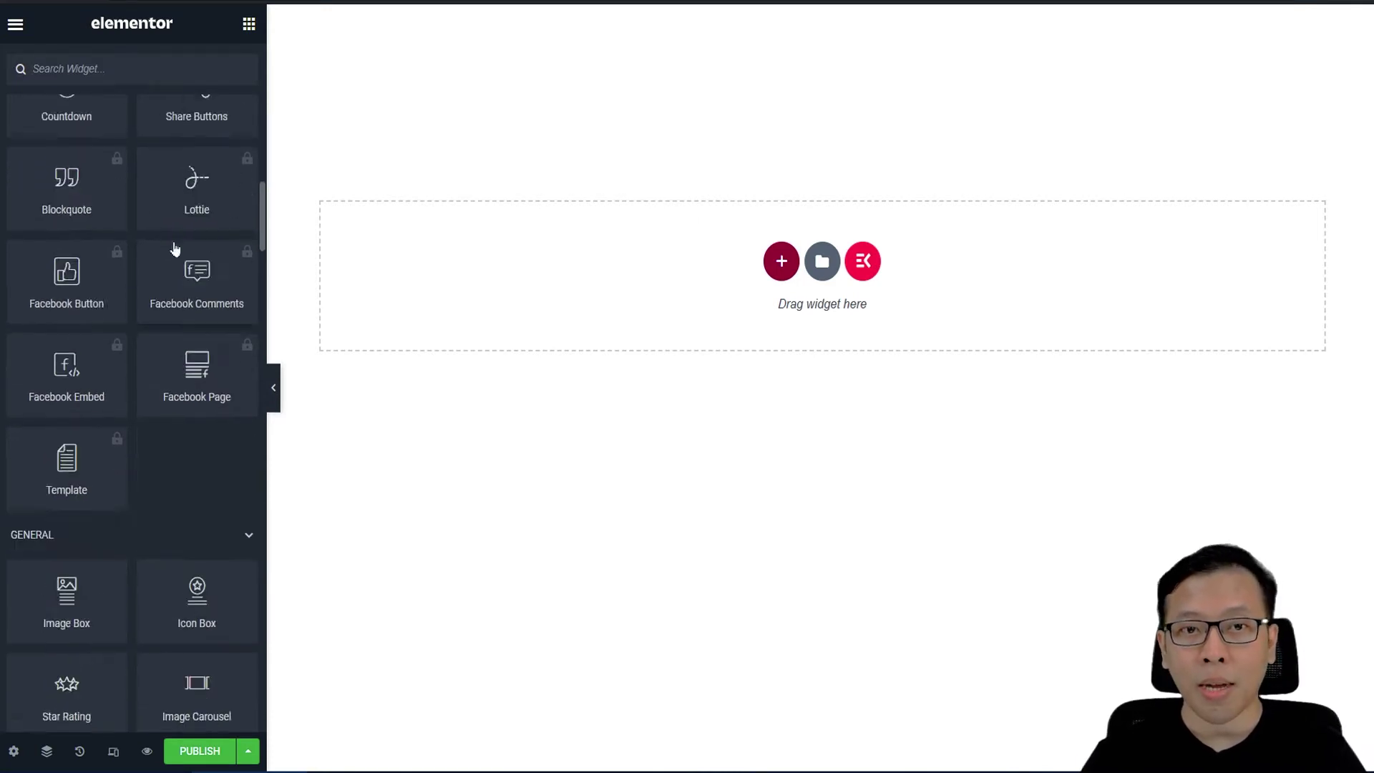
scroll(194, 286, "down", 15)
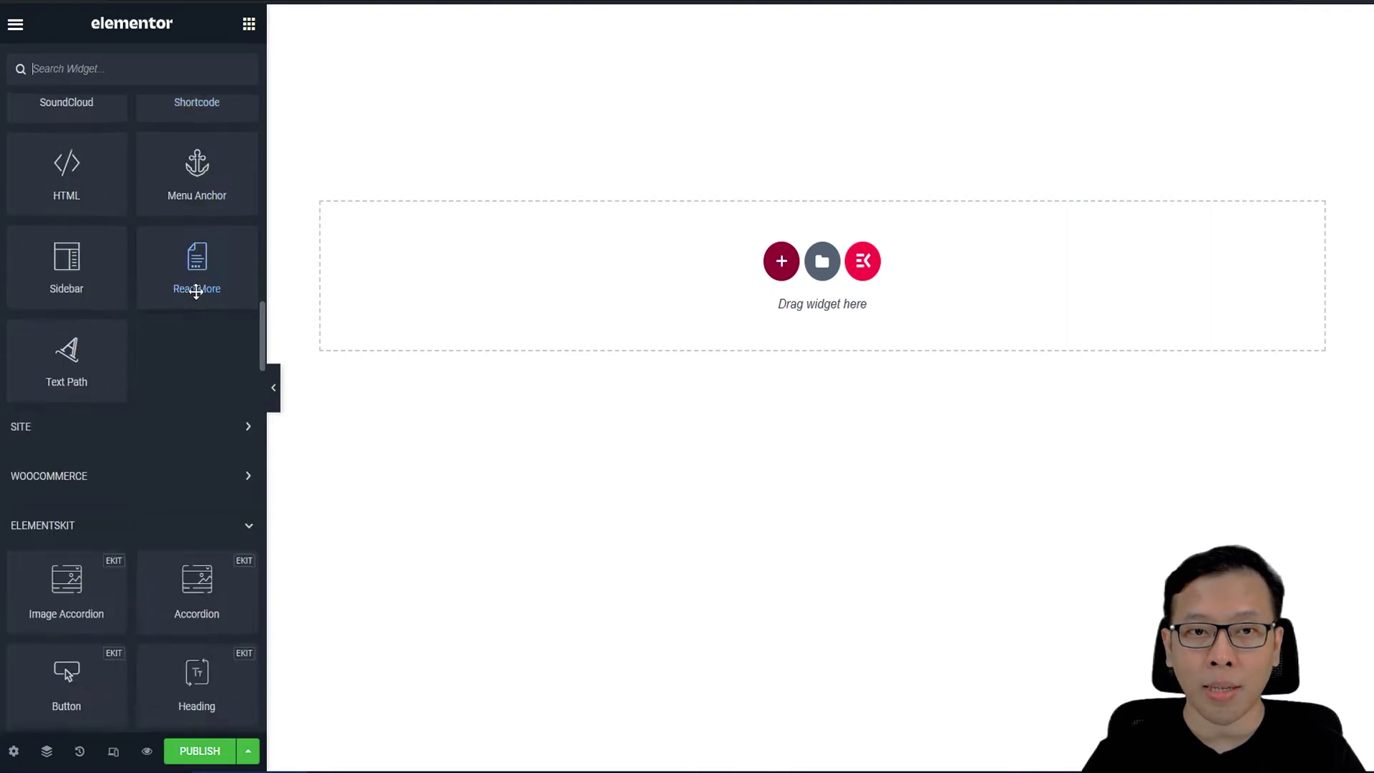
scroll(168, 414, "down", 3)
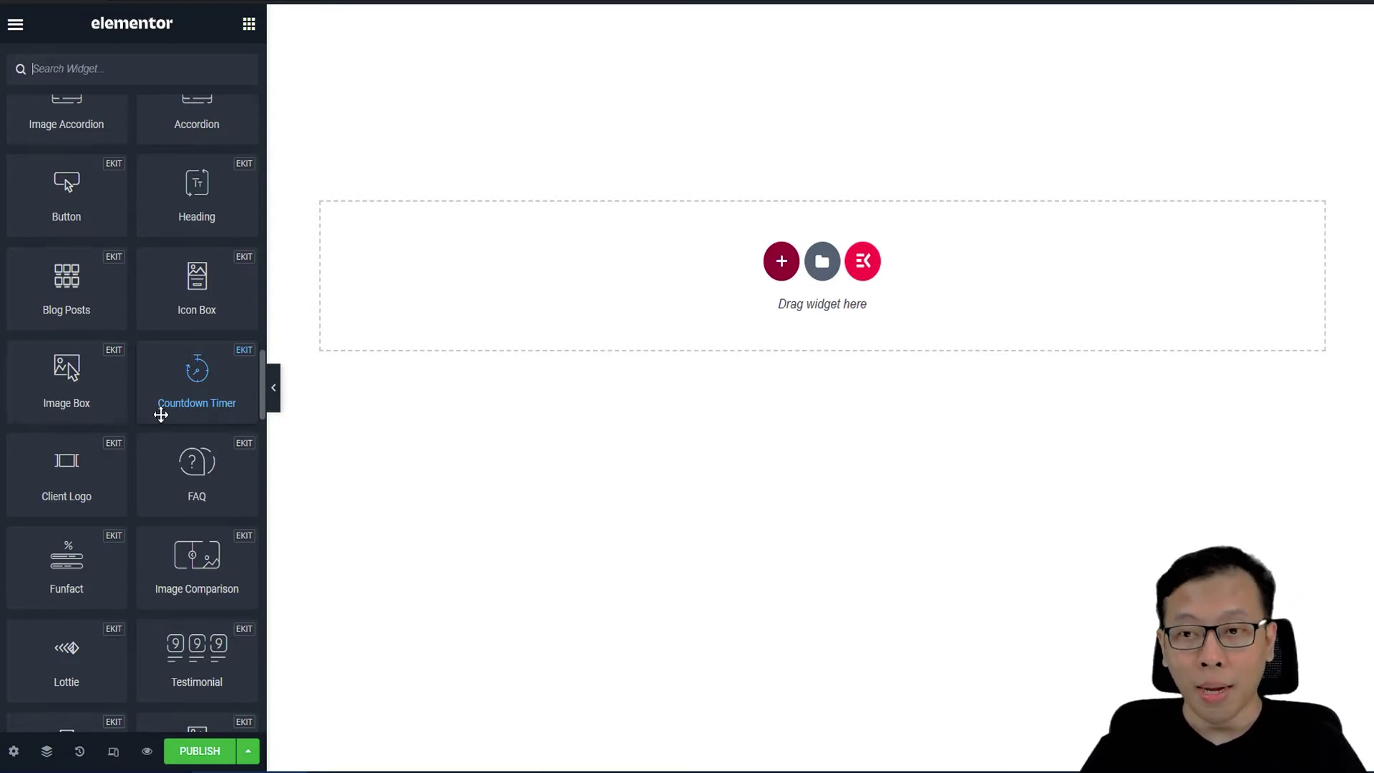
scroll(161, 416, "down", 5)
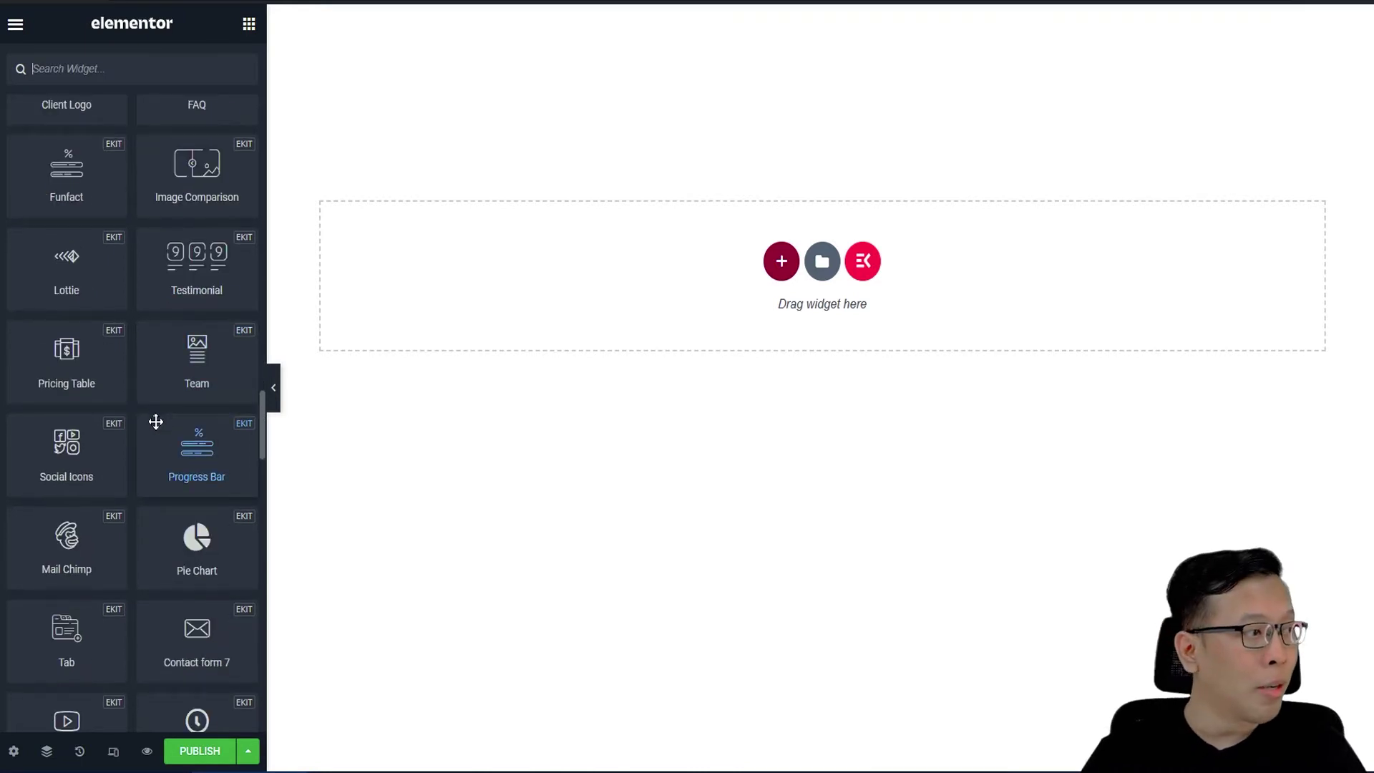
scroll(156, 422, "down", 1)
scroll(157, 421, "down", 2)
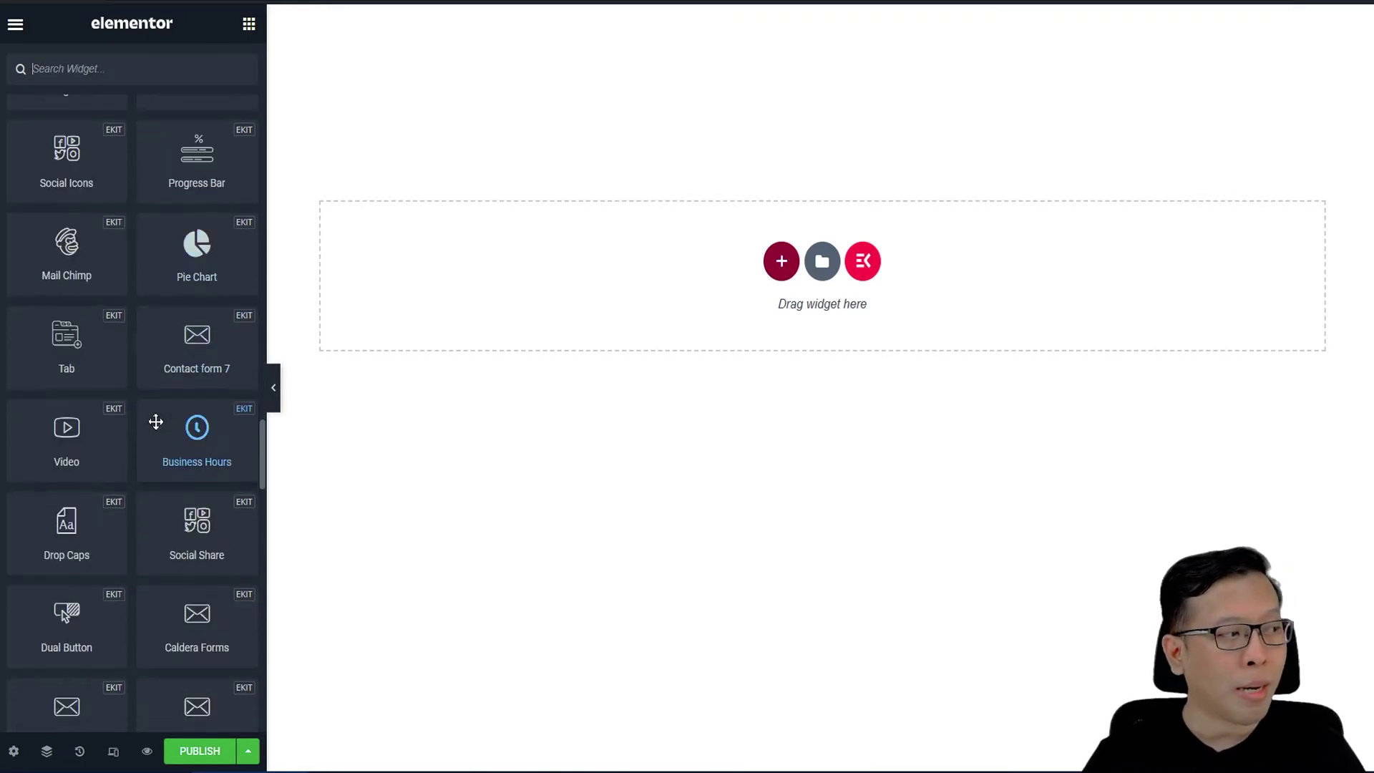
scroll(156, 422, "down", 2)
scroll(152, 421, "down", 5)
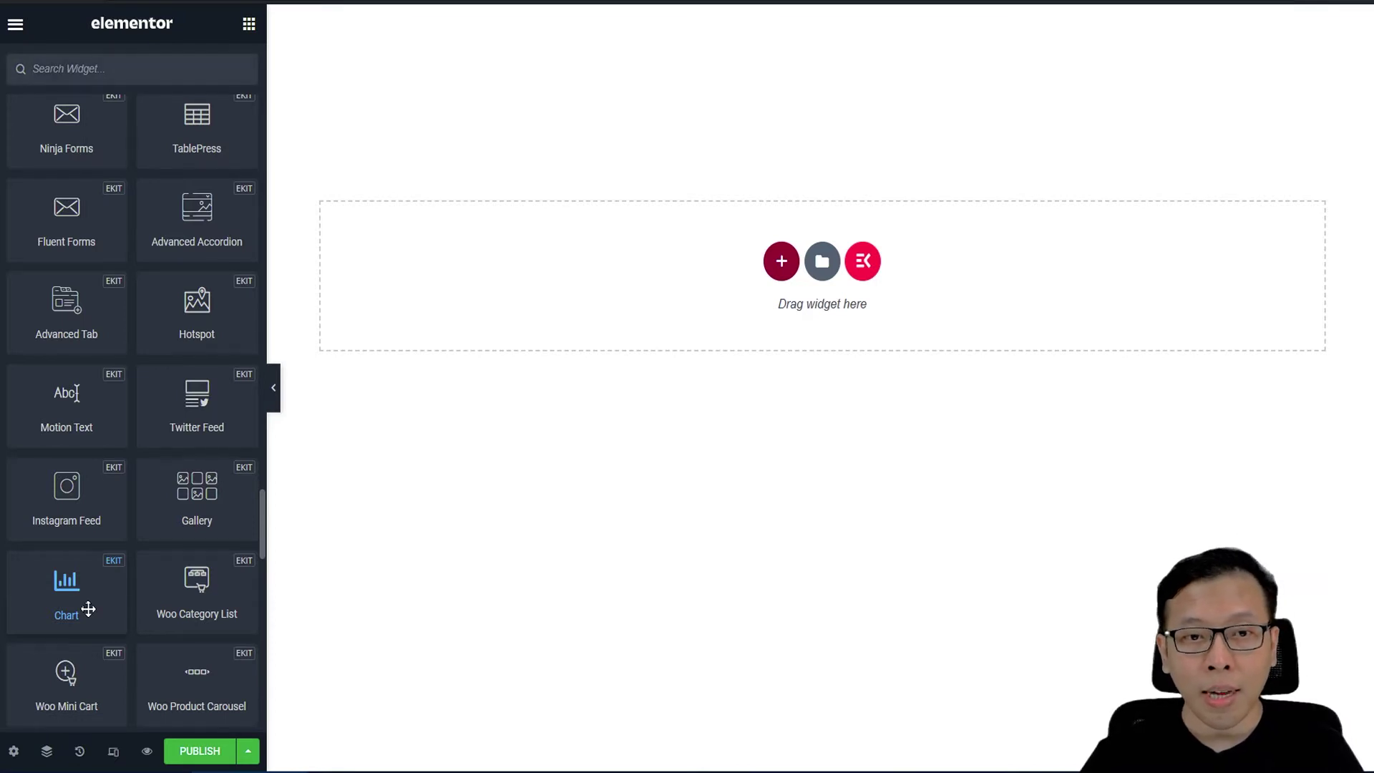
left_click_drag(88, 609, 647, 294)
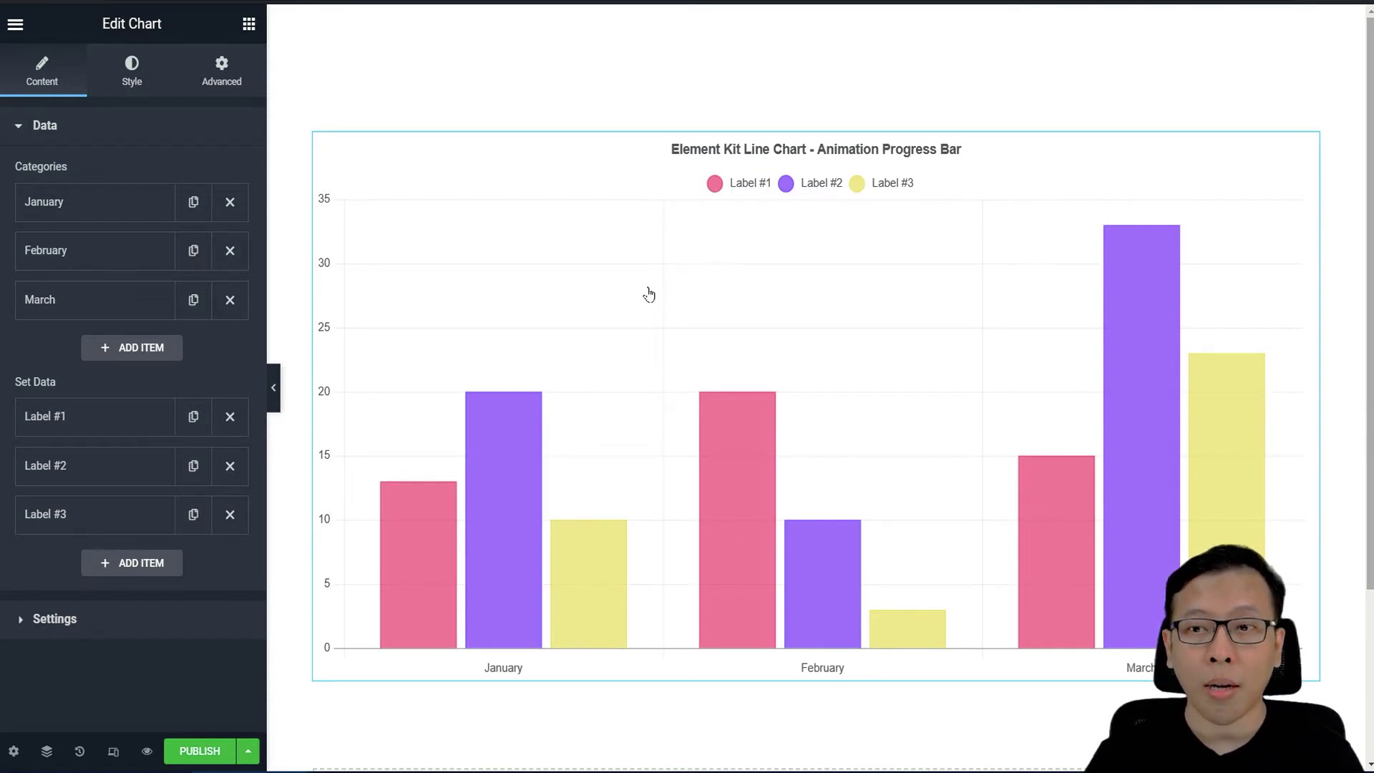
Step: Review the Data section: categories January–March and datasets Label #1 to Label #3
scroll(763, 366, "down", 3)
scroll(763, 367, "up", 2)
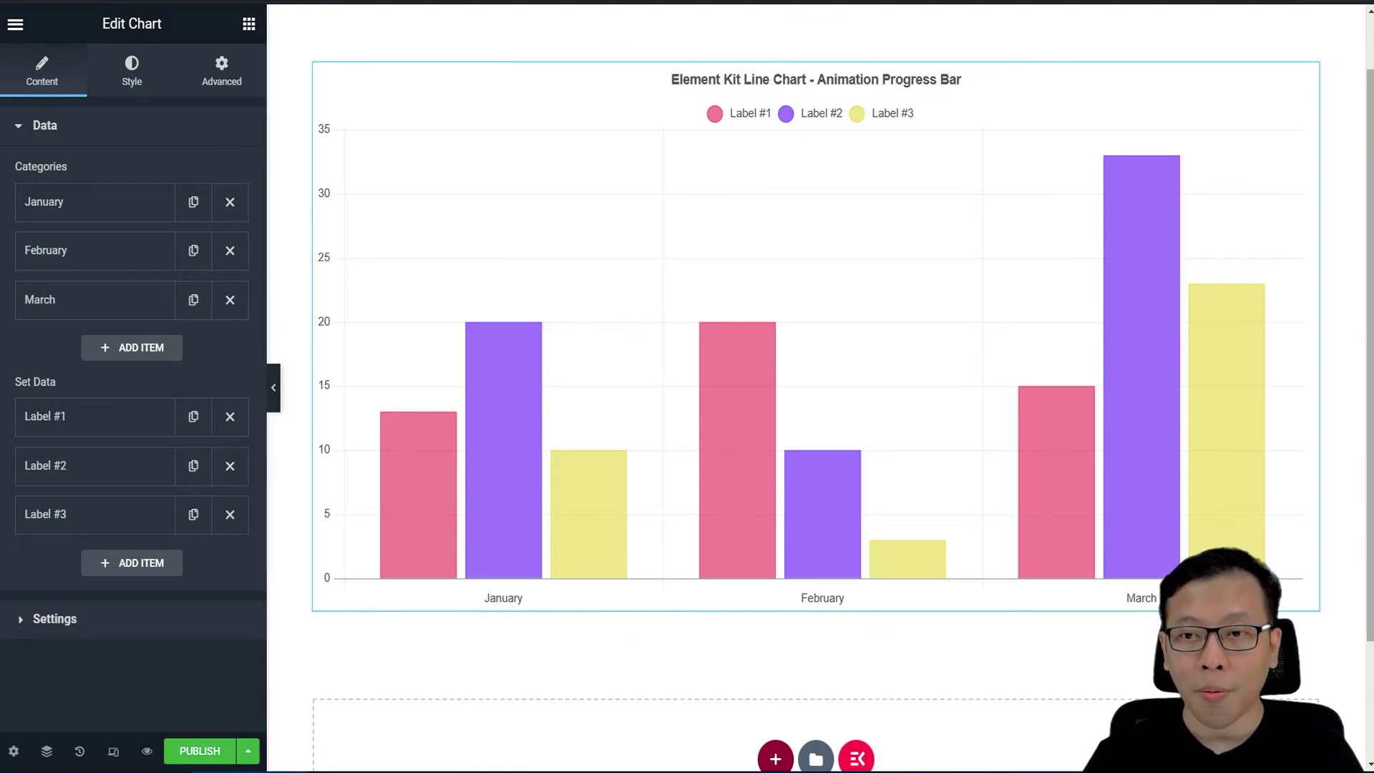
Step: Duplicate the March category and rename the copy to 'April'
left_click(194, 299)
left_click(75, 348)
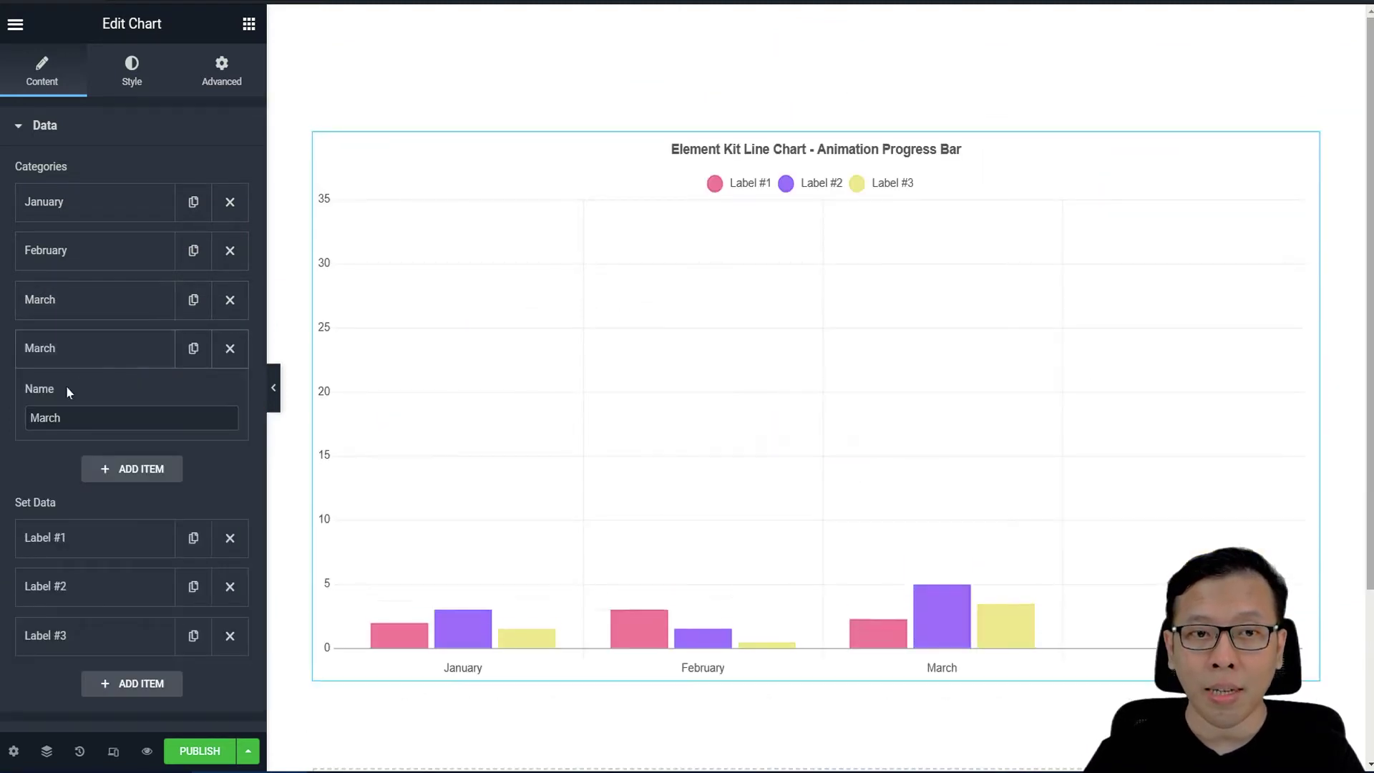
left_click_drag(65, 418, 1, 419)
type("April")
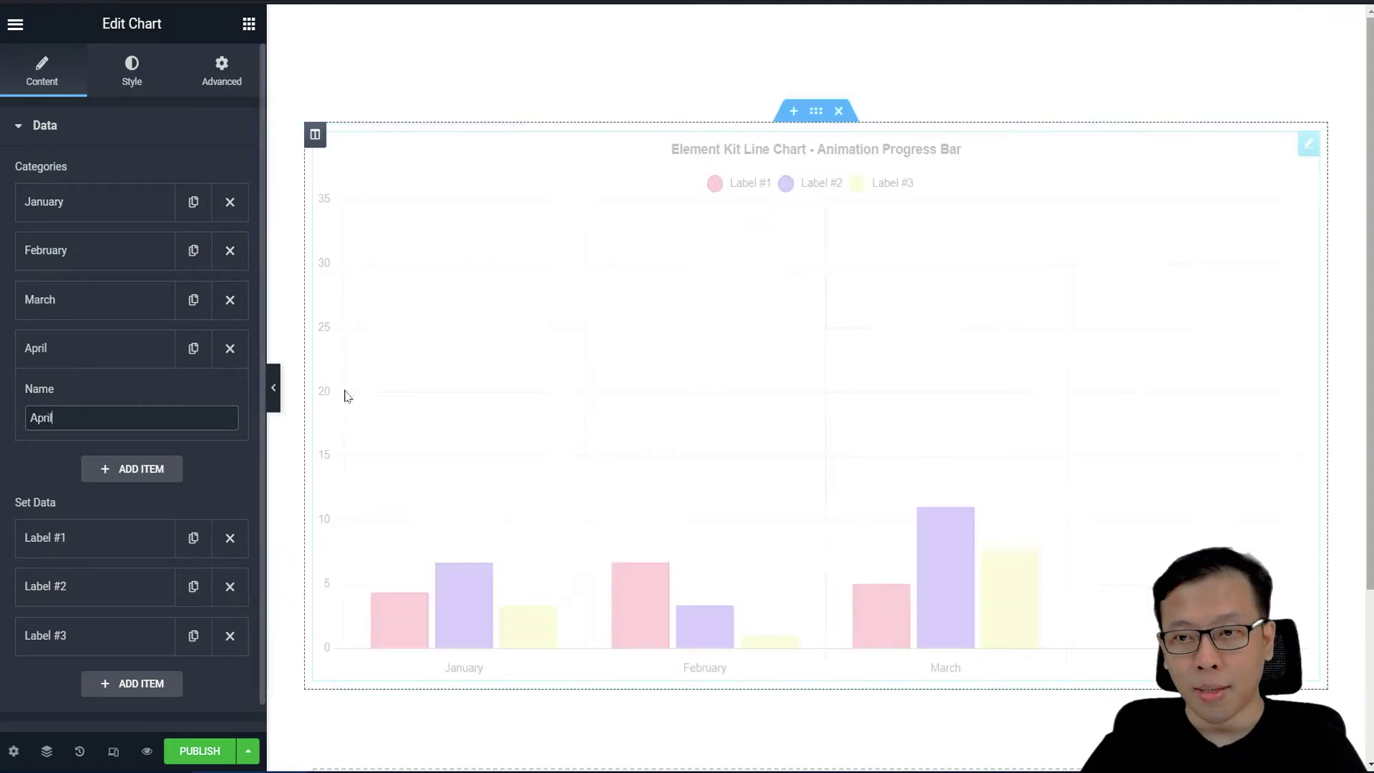
scroll(1074, 572, "down", 3)
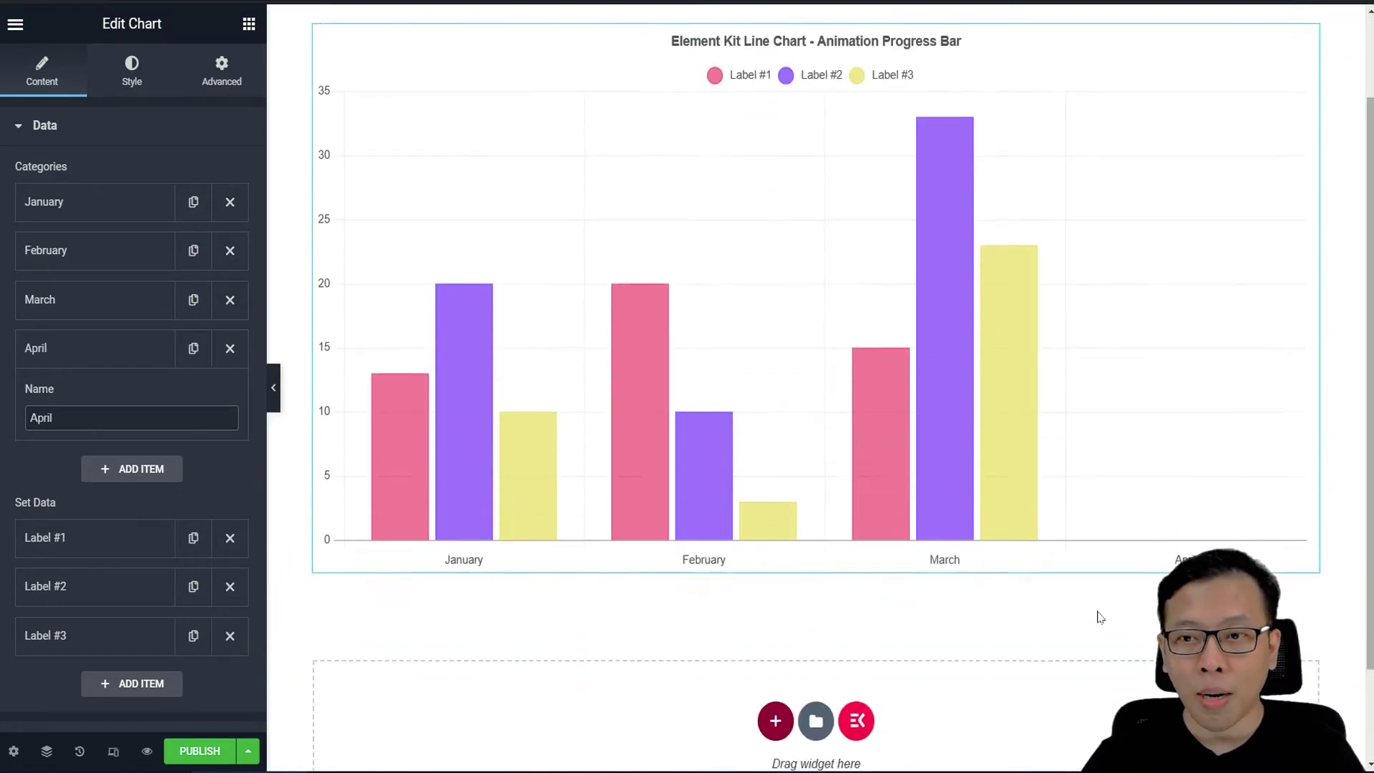
scroll(859, 472, "up", 1)
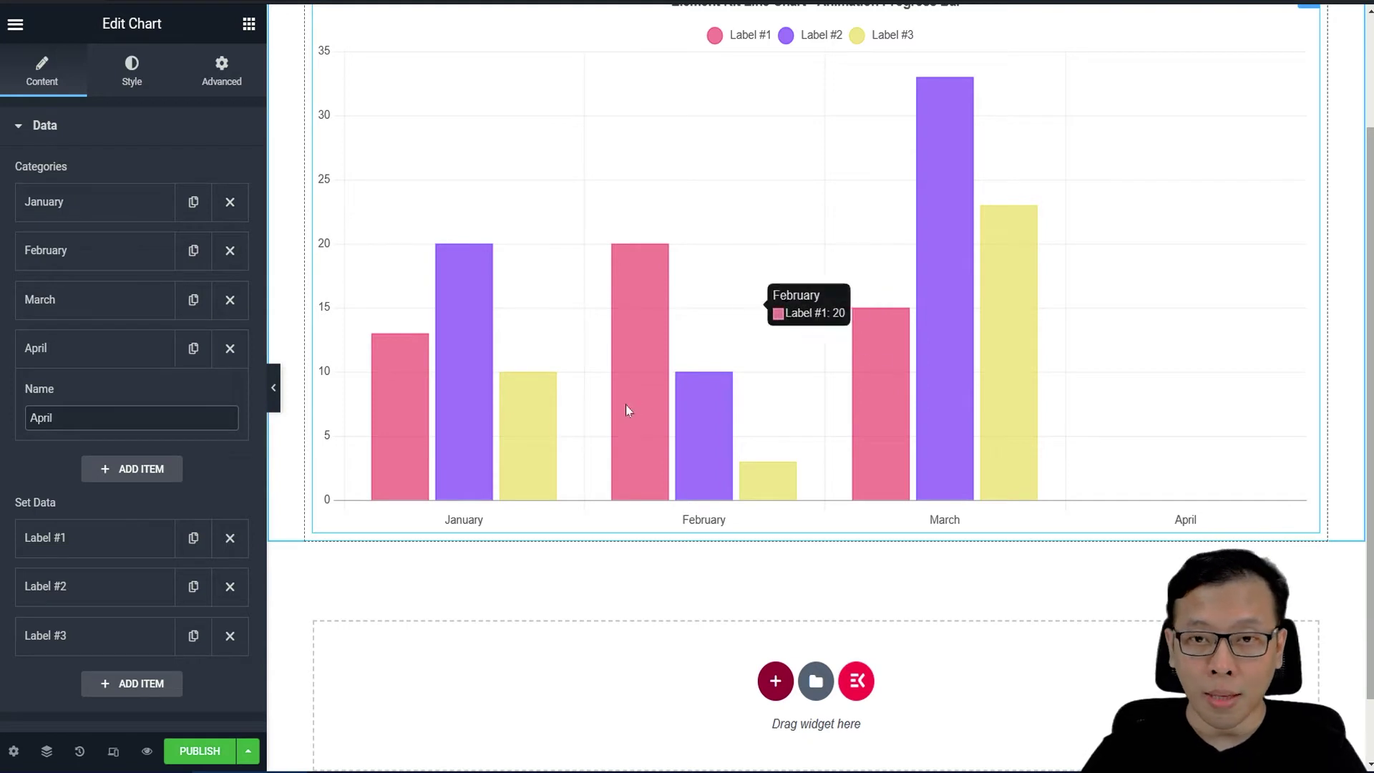
left_click(121, 357)
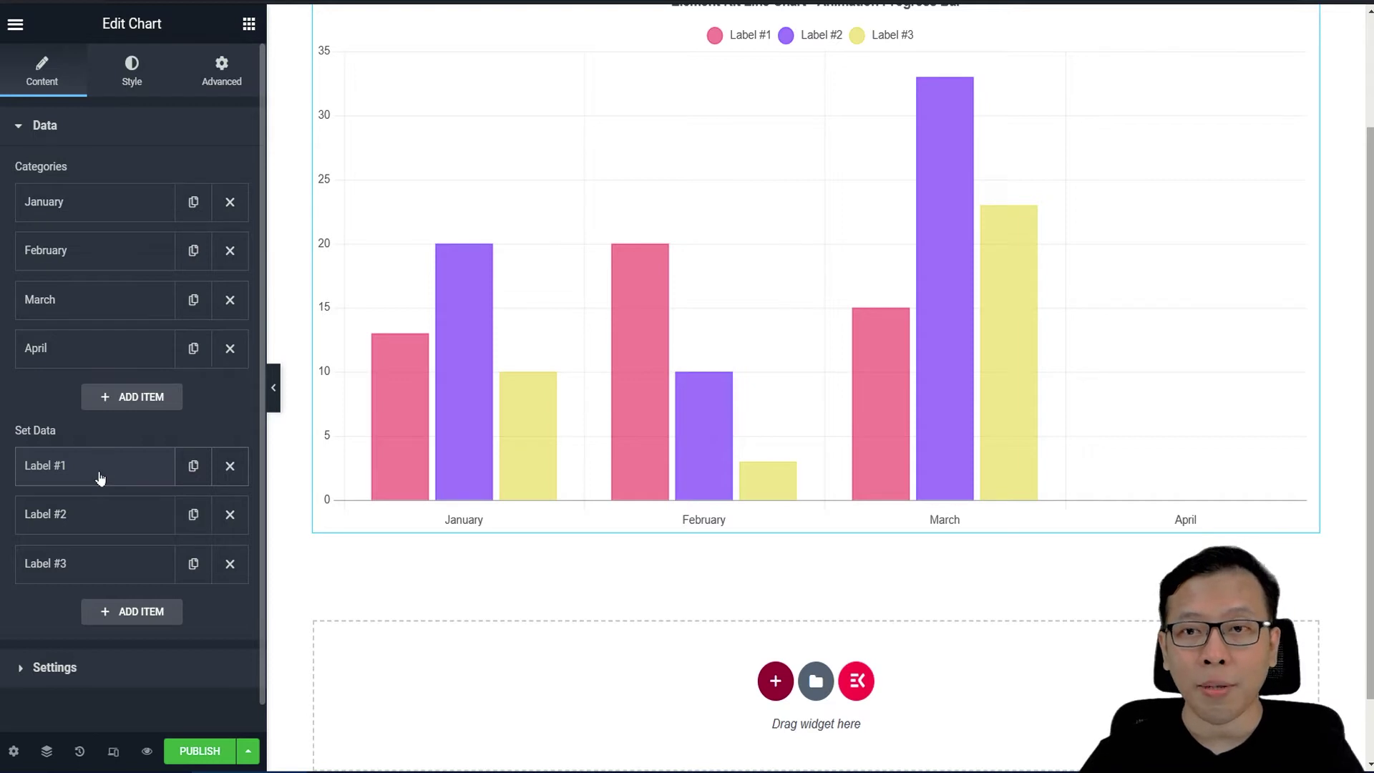
Step: Rename the first dataset to 'Kain Merah' and append 27 to its data values
left_click(52, 485)
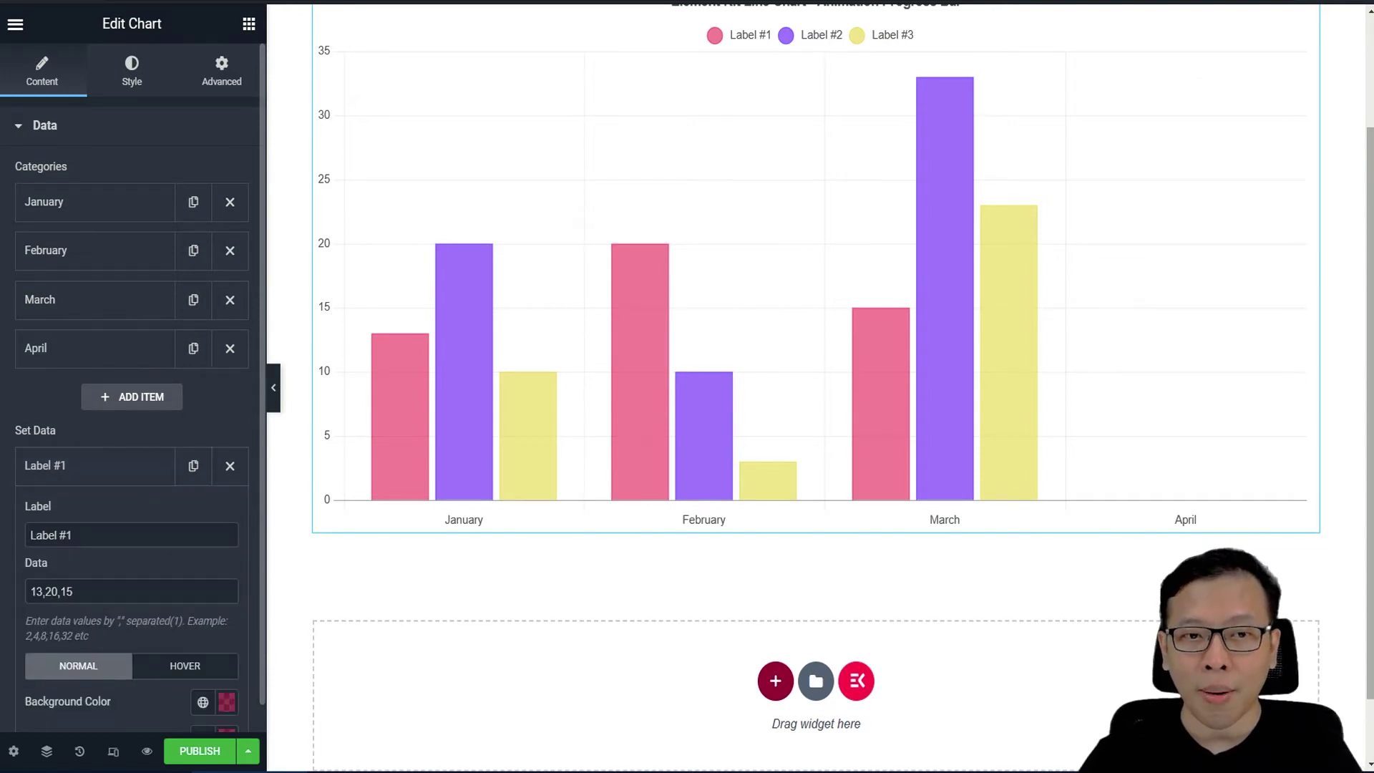
left_click_drag(86, 536, 3, 529)
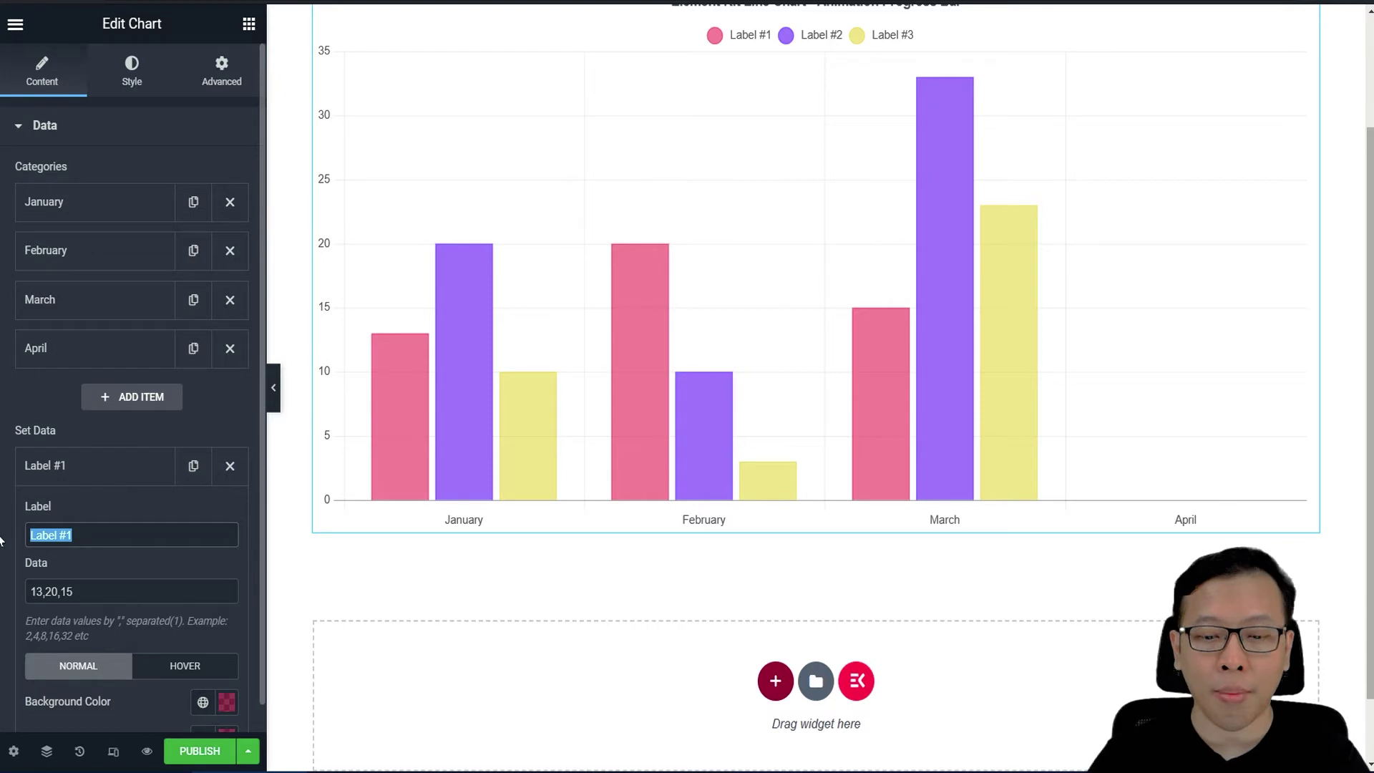
type("MErah")
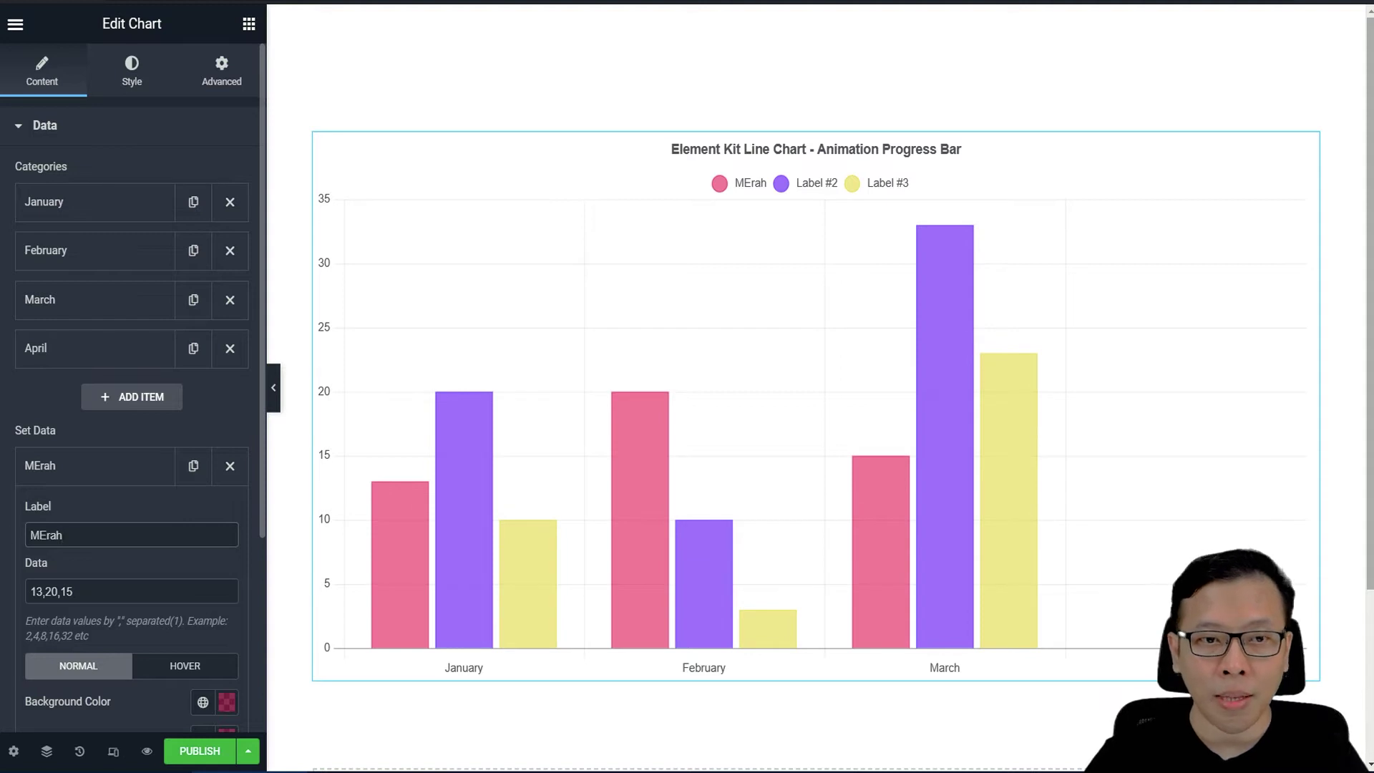
left_click_drag(65, 535, 1, 517)
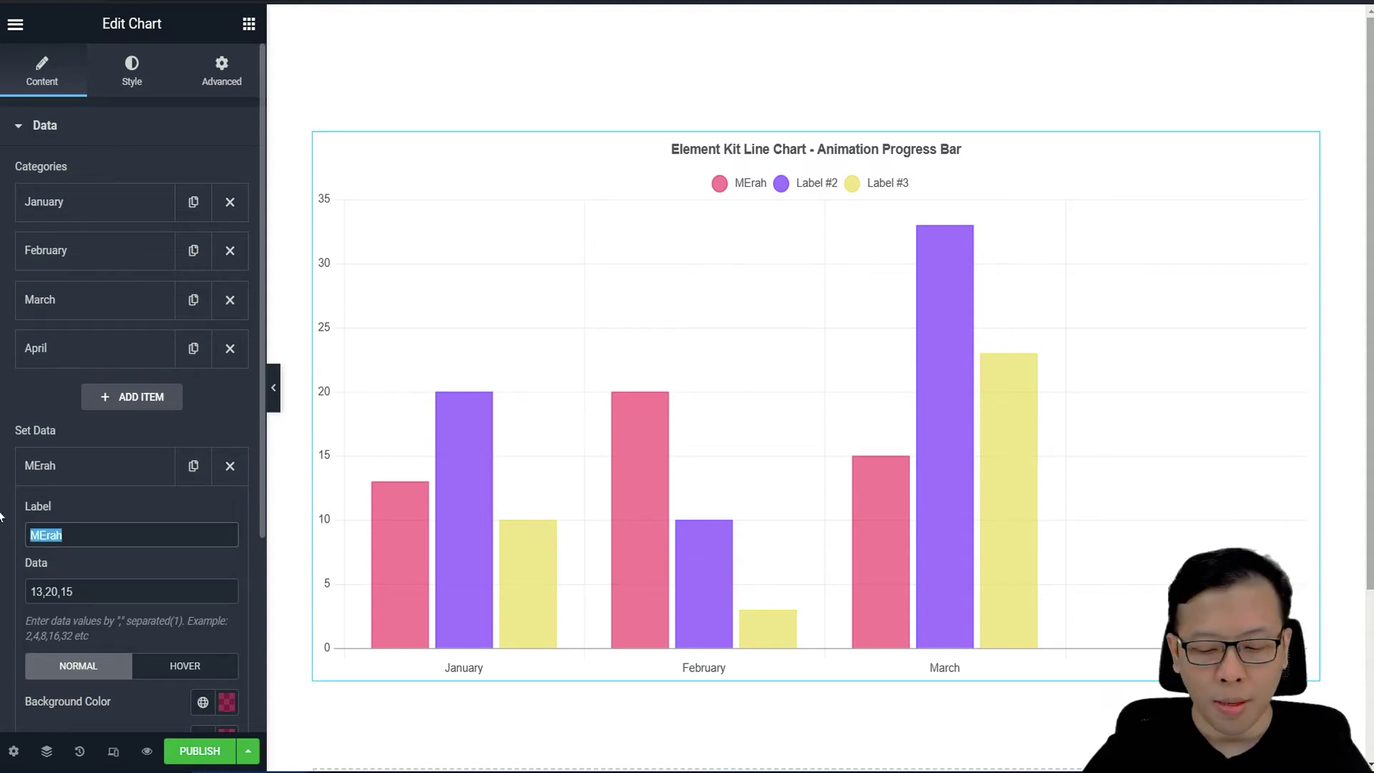
type("Kain Me")
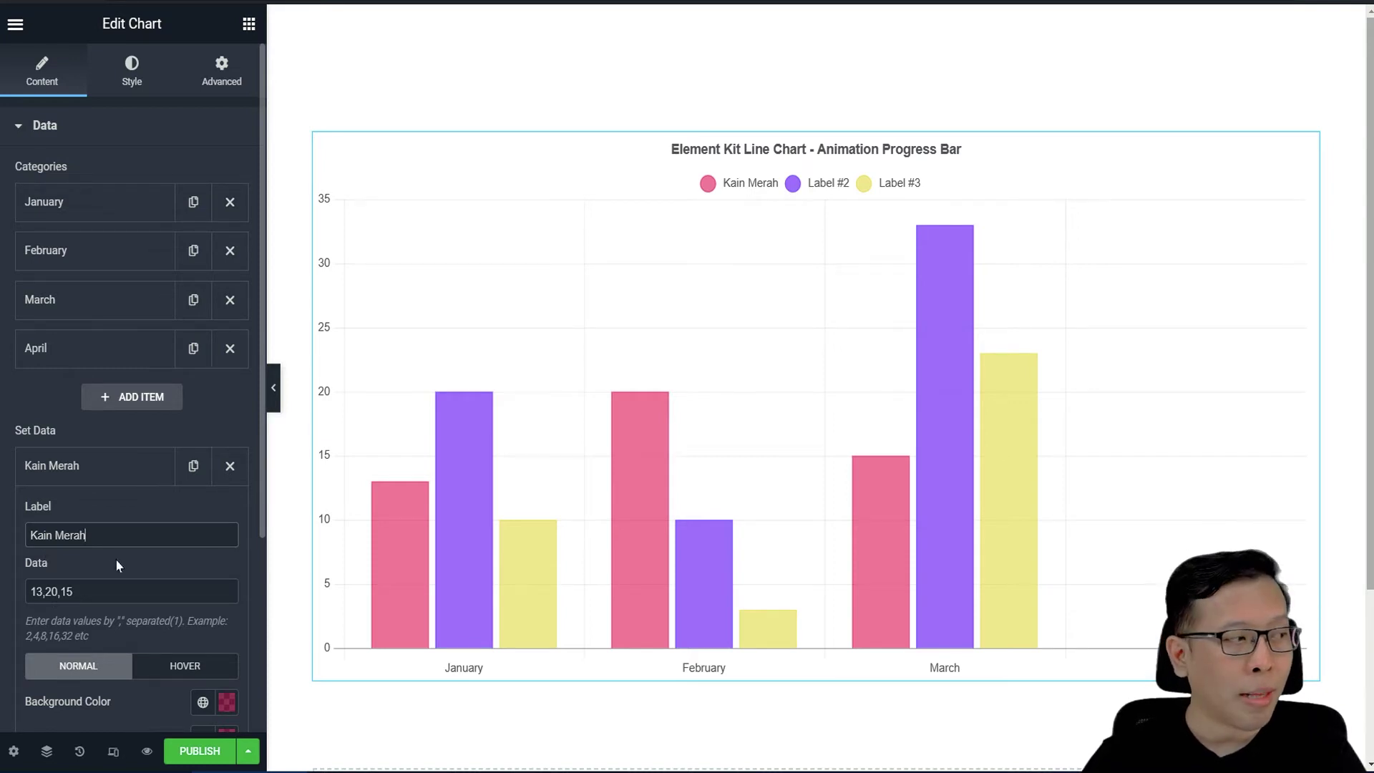
left_click(79, 591)
type(",27")
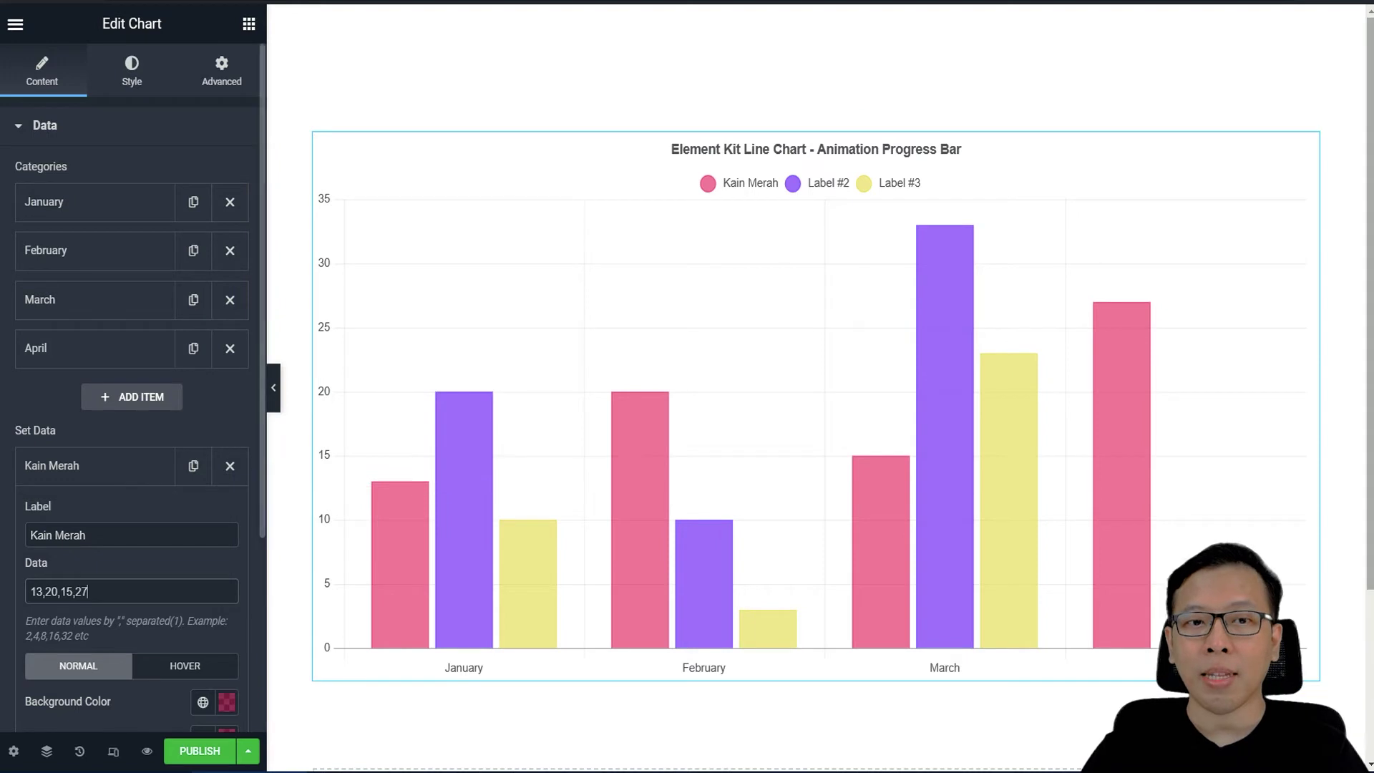
Step: Set the first dataset's hover background to the Primary global colour
scroll(173, 566, "down", 2)
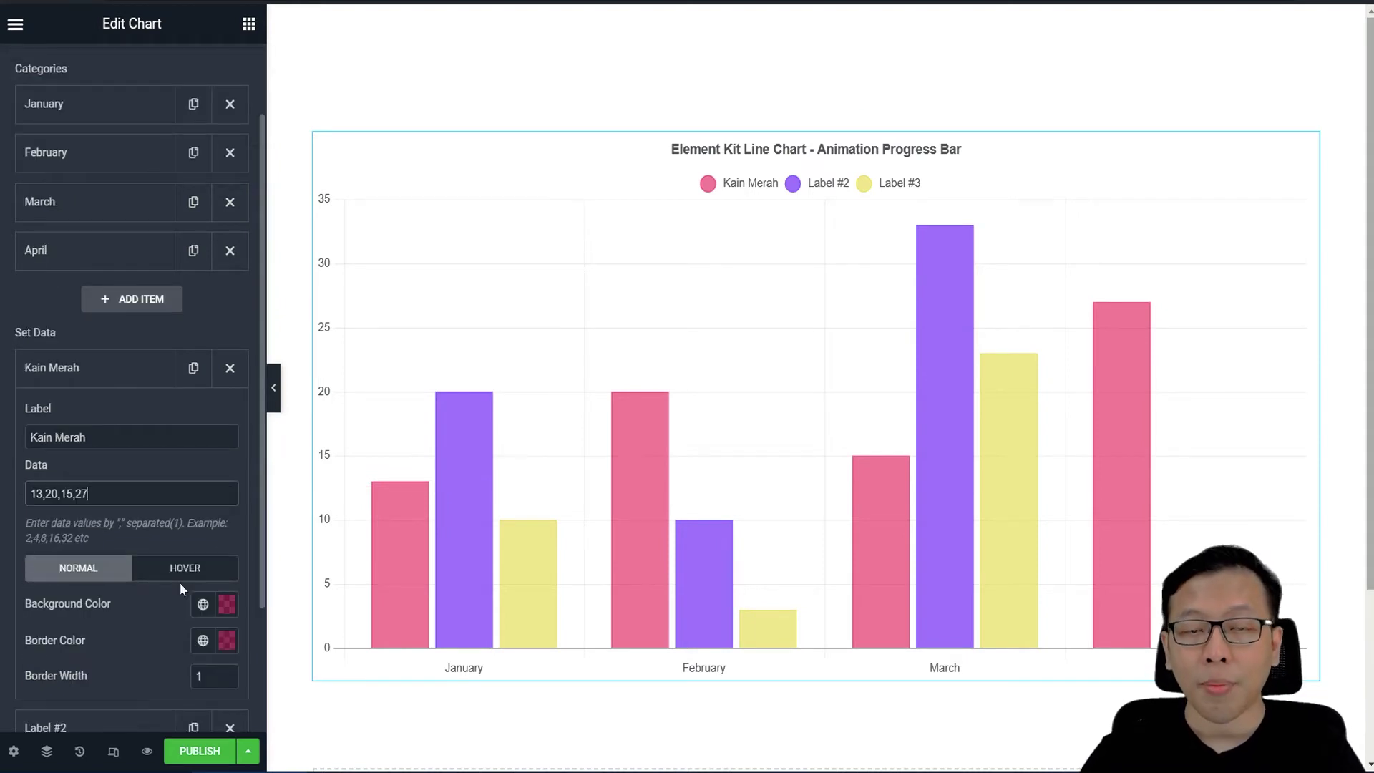
scroll(179, 584, "down", 2)
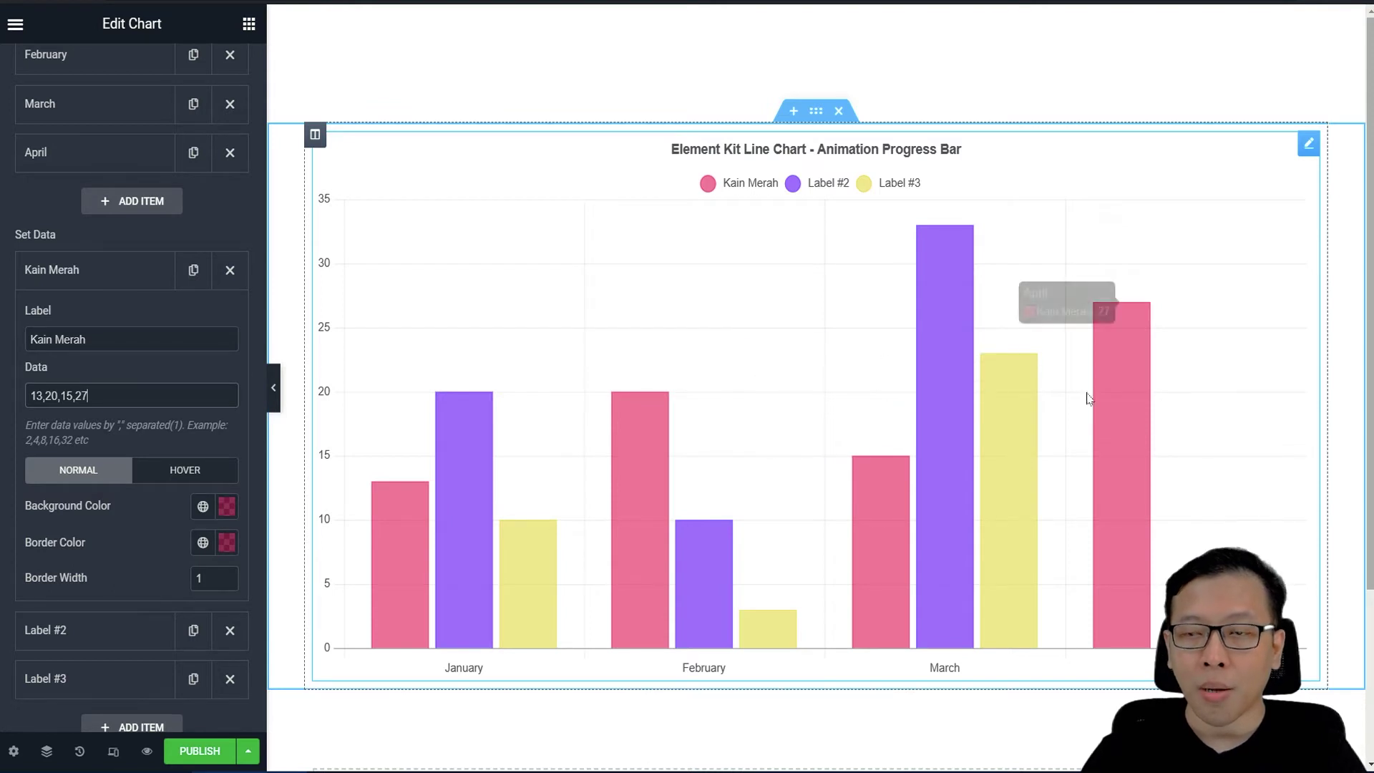
mouse_move(1126, 378)
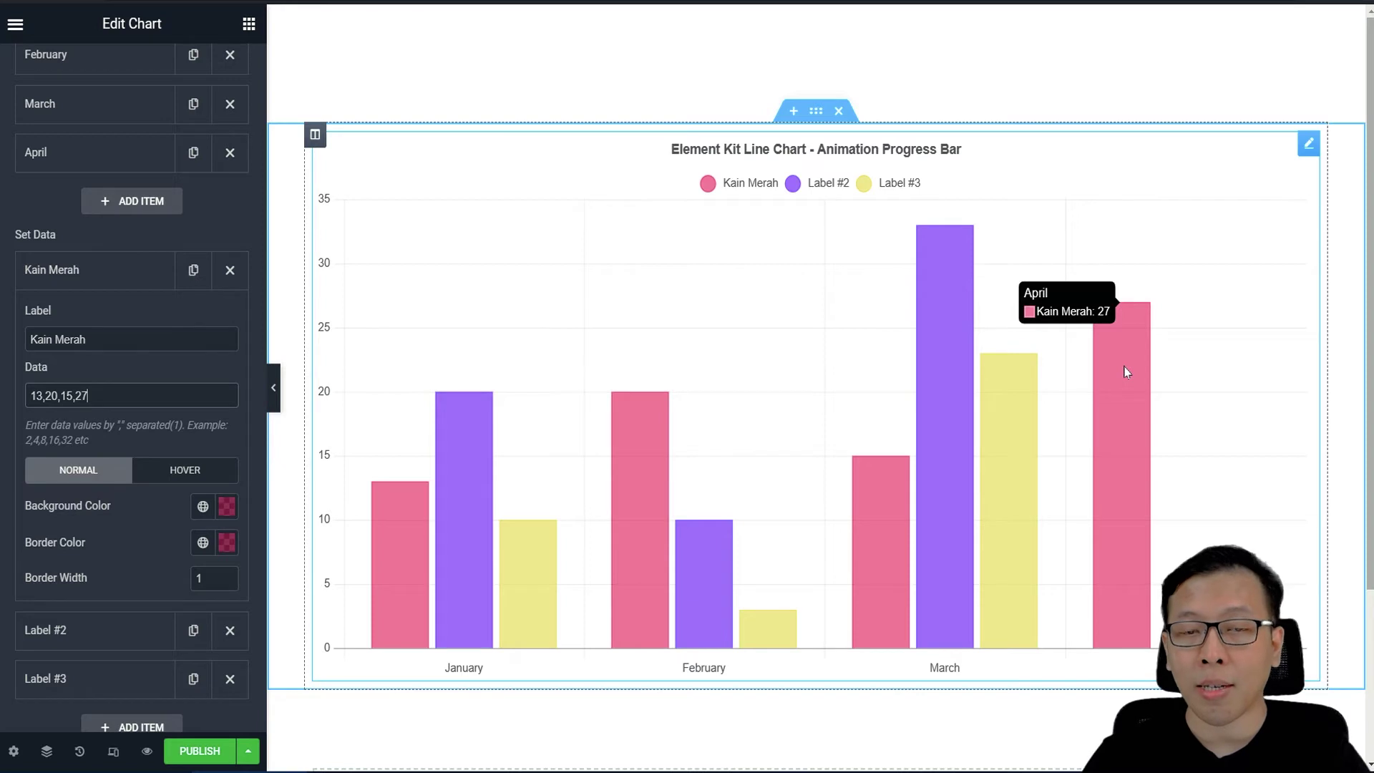
left_click(205, 480)
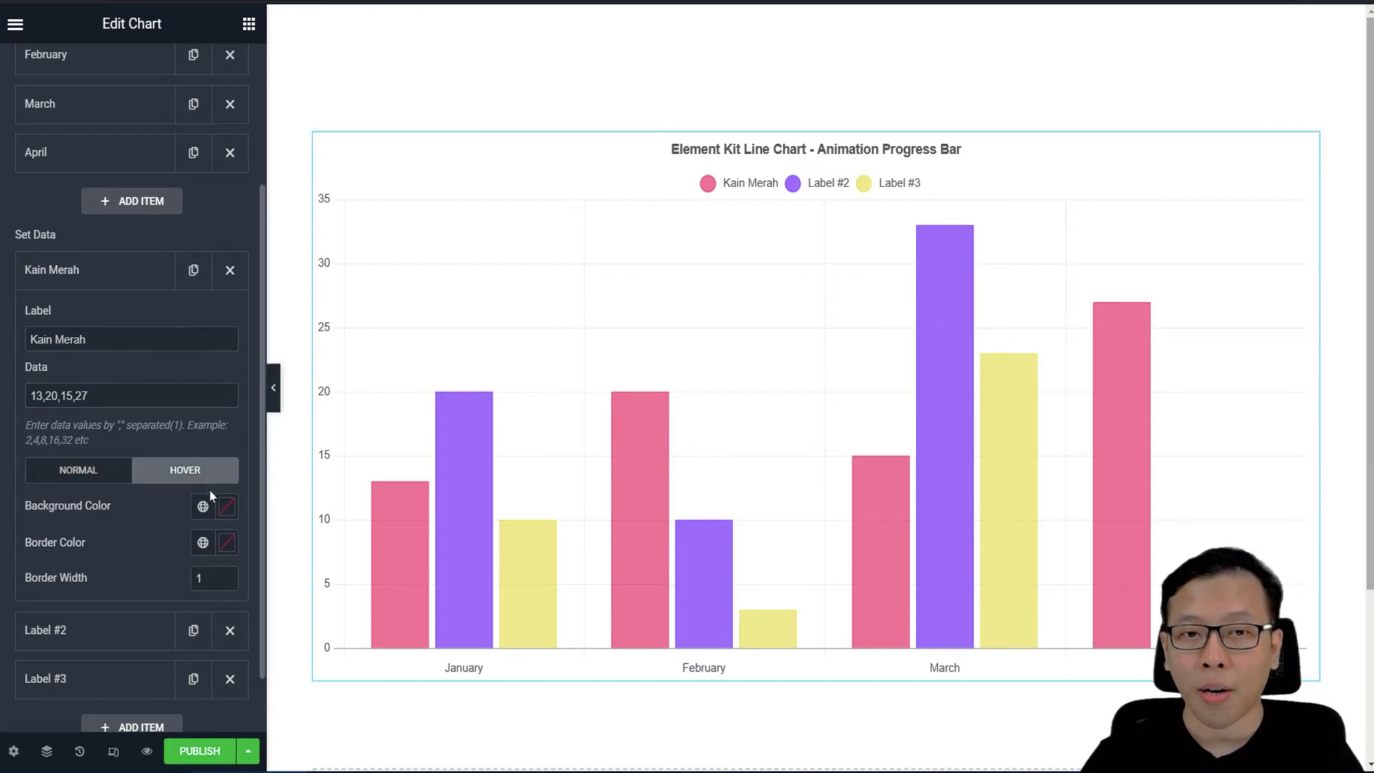
left_click(203, 508)
left_click(93, 605)
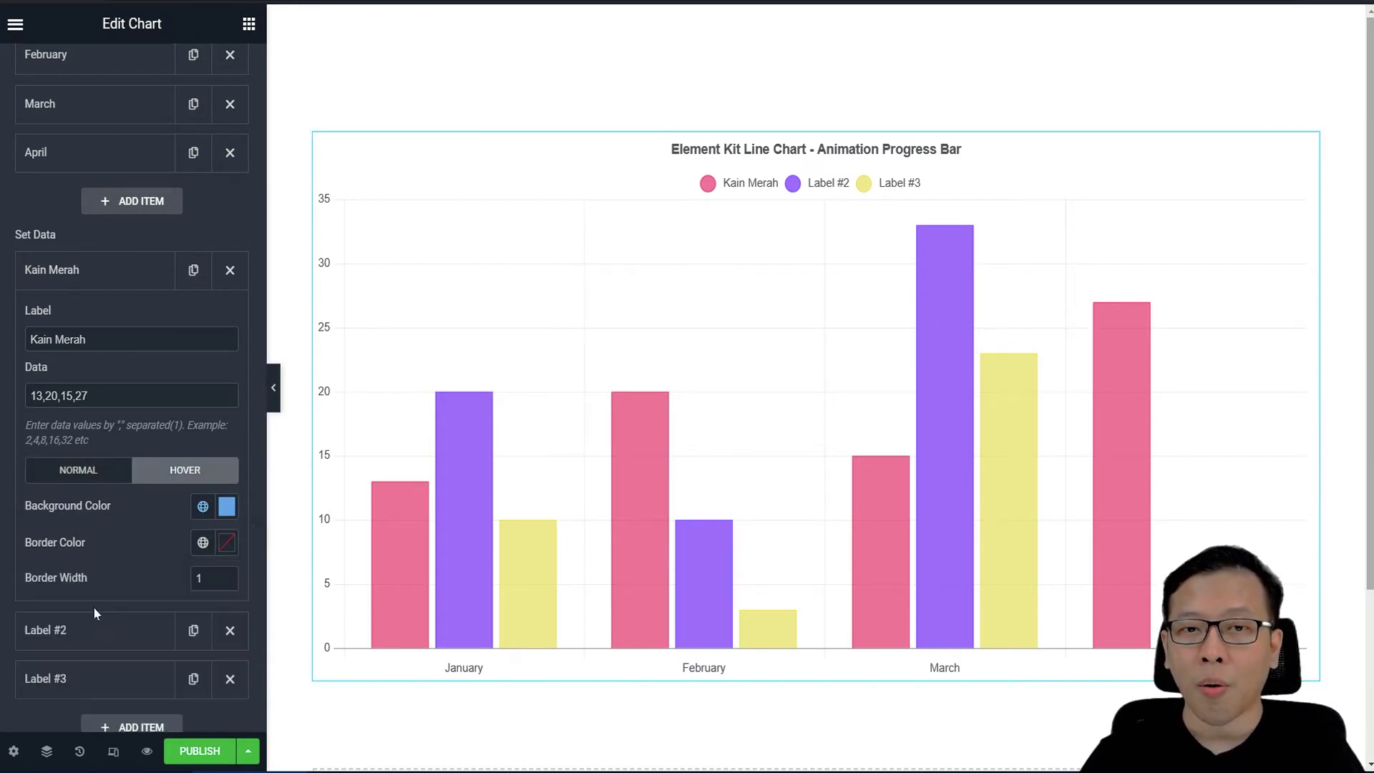
mouse_move(390, 526)
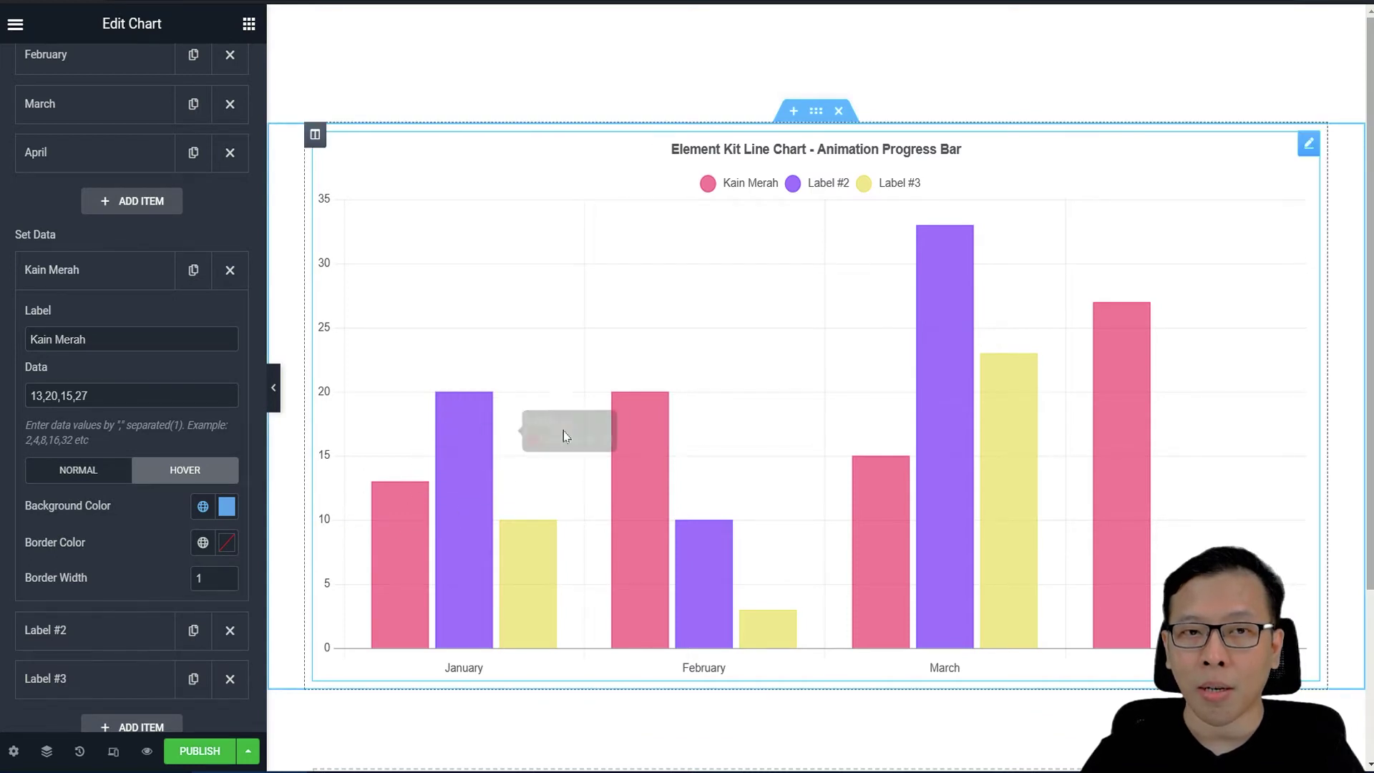
mouse_move(680, 420)
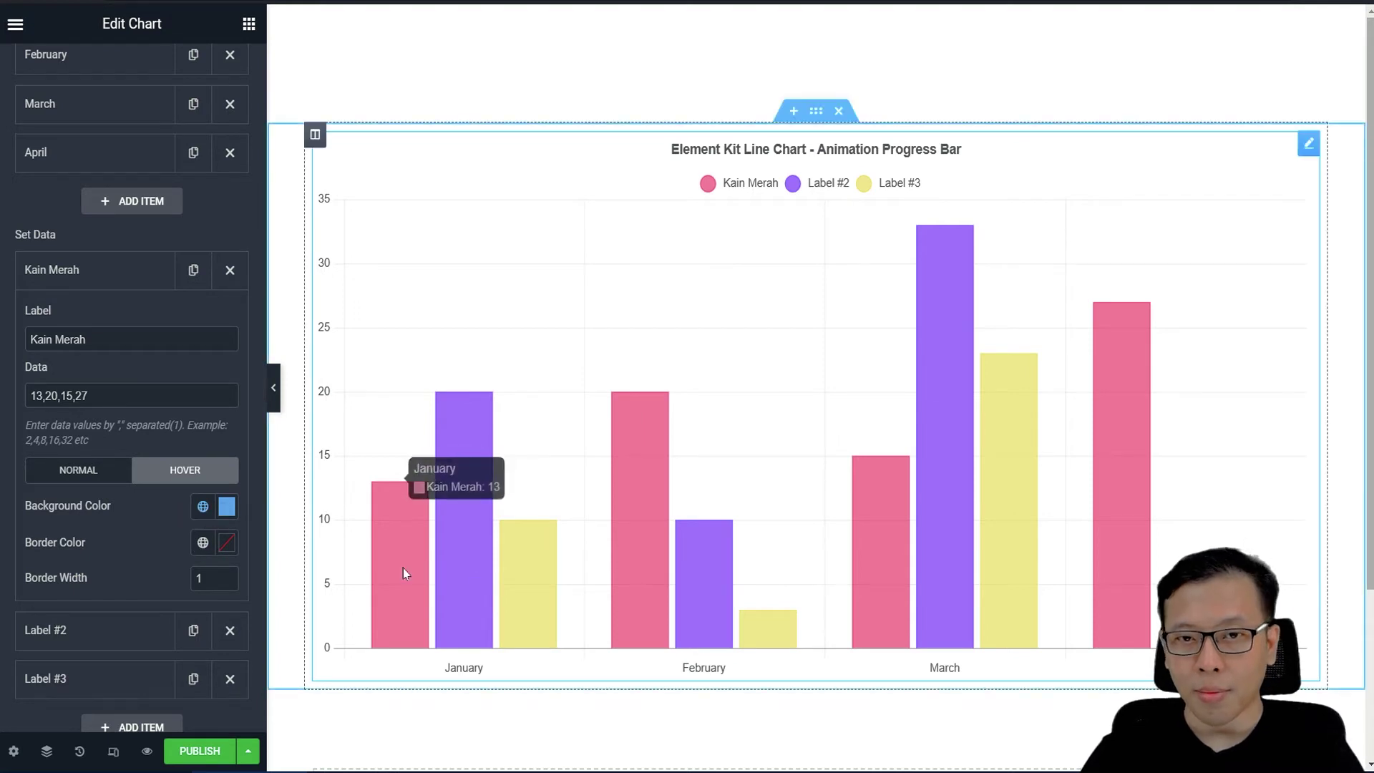
left_click(93, 472)
Step: Append 8 to Label #2's data so it reads 20,10,33,8
scroll(143, 533, "down", 1)
left_click(83, 561)
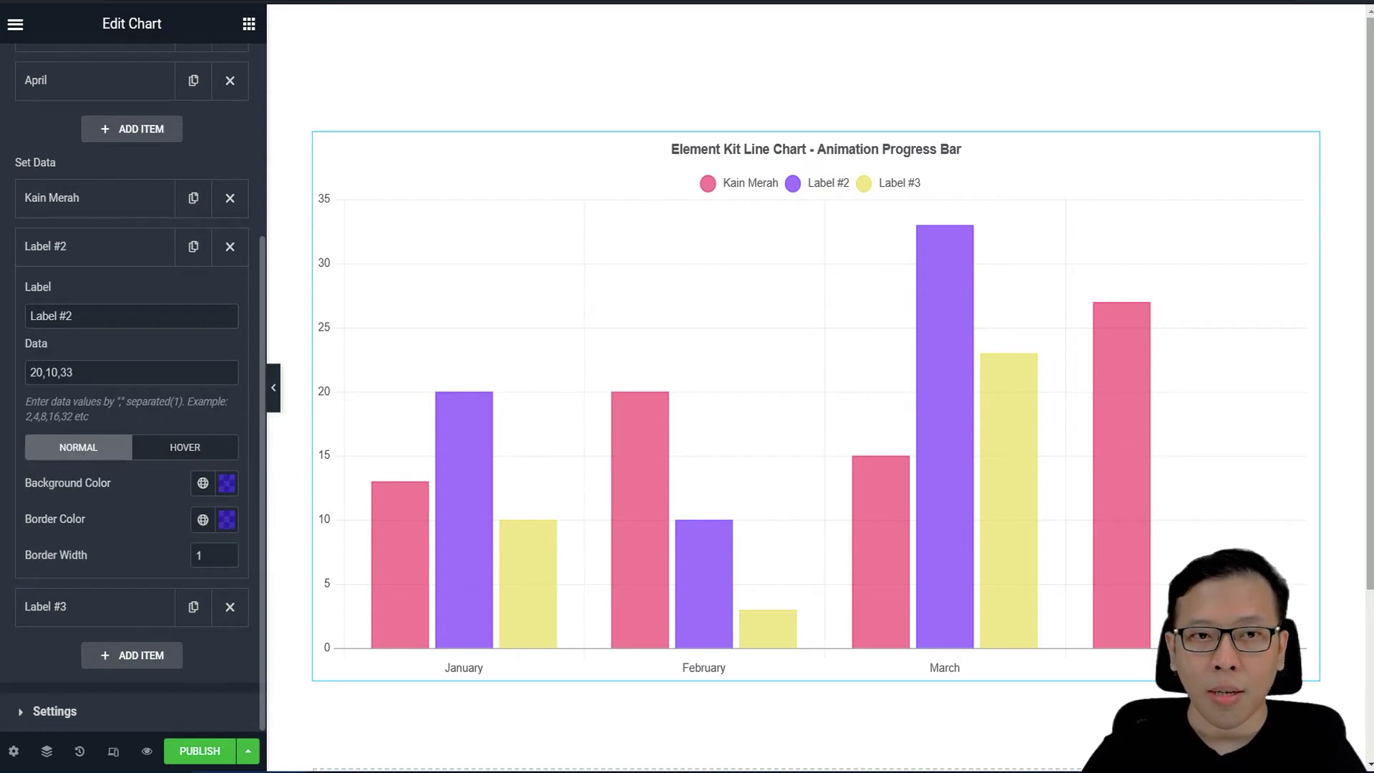
left_click(72, 373)
type(",")
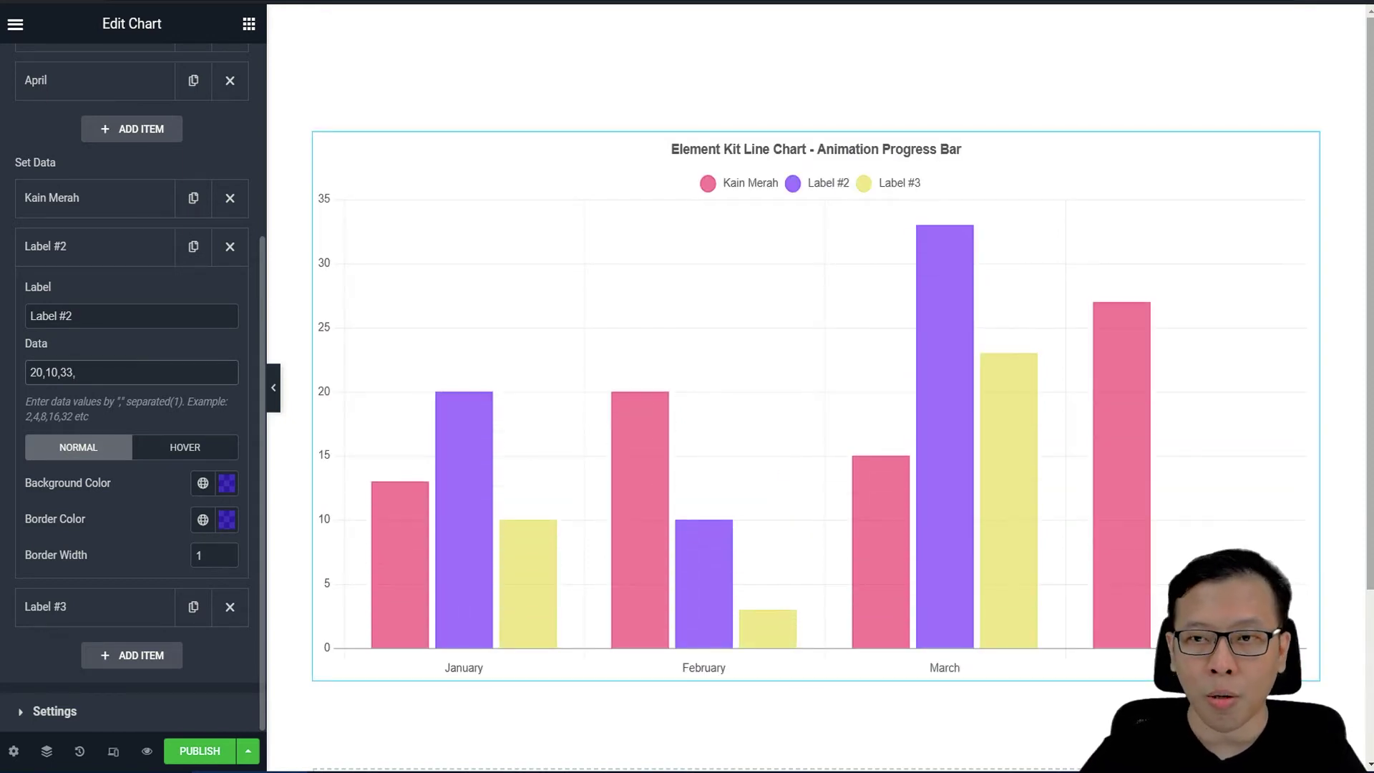
type("8")
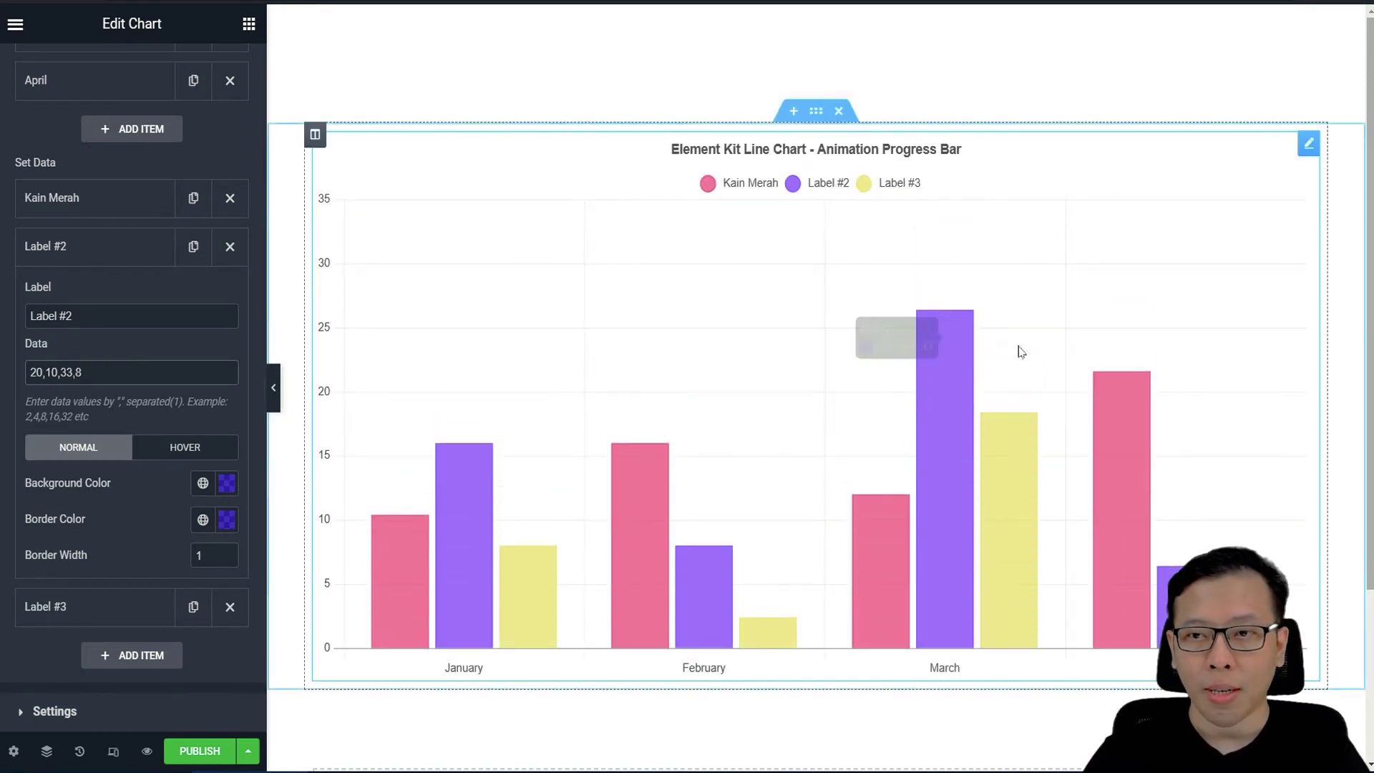
scroll(1037, 365, "down", 3)
scroll(722, 172, "up", 1)
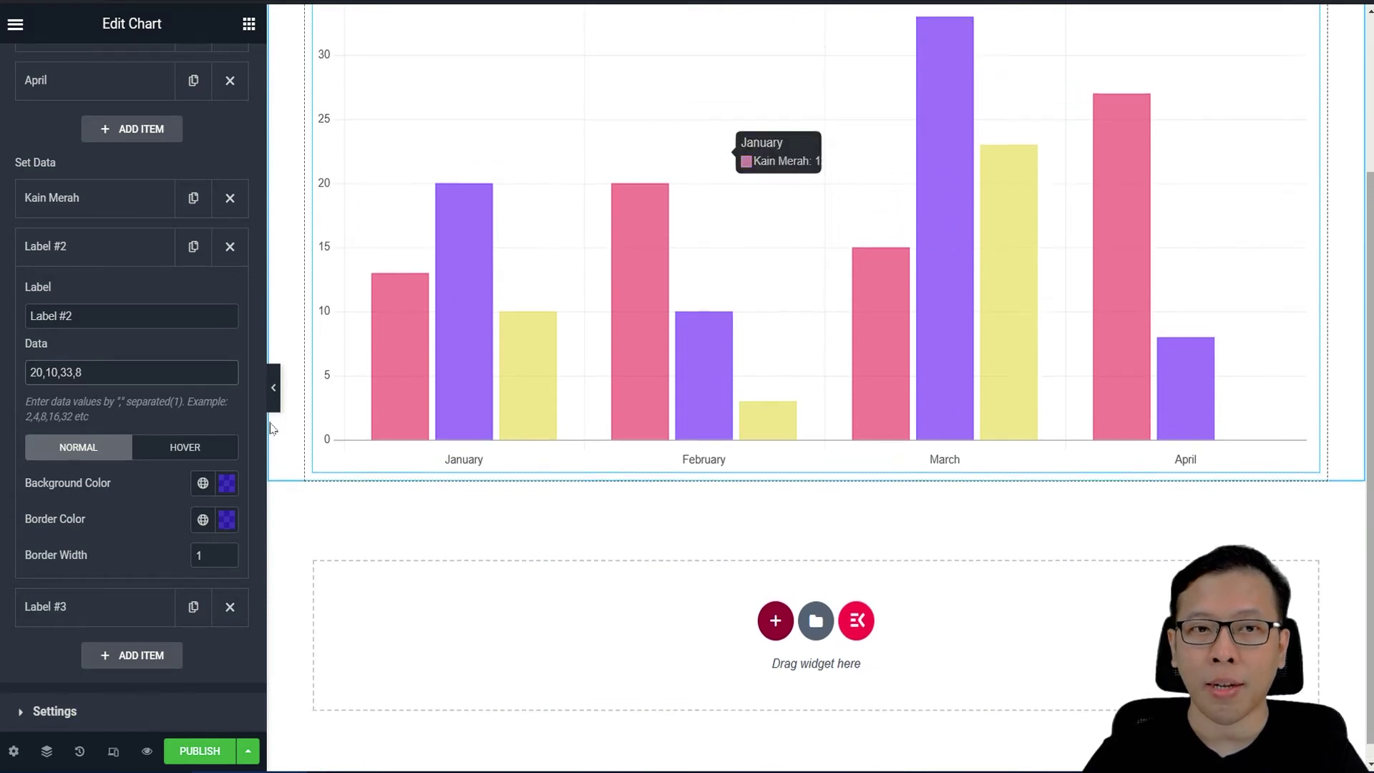
left_click(58, 258)
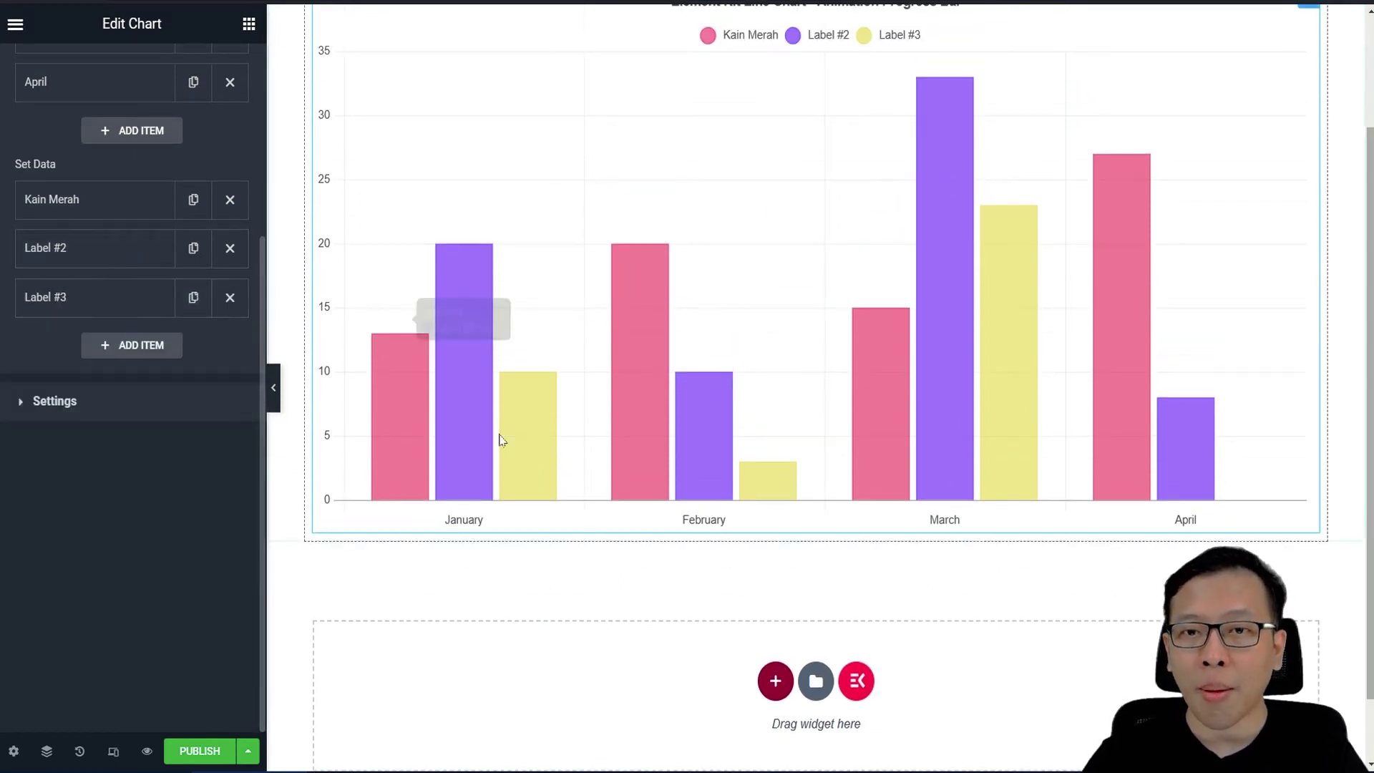
scroll(434, 451, "up", 1)
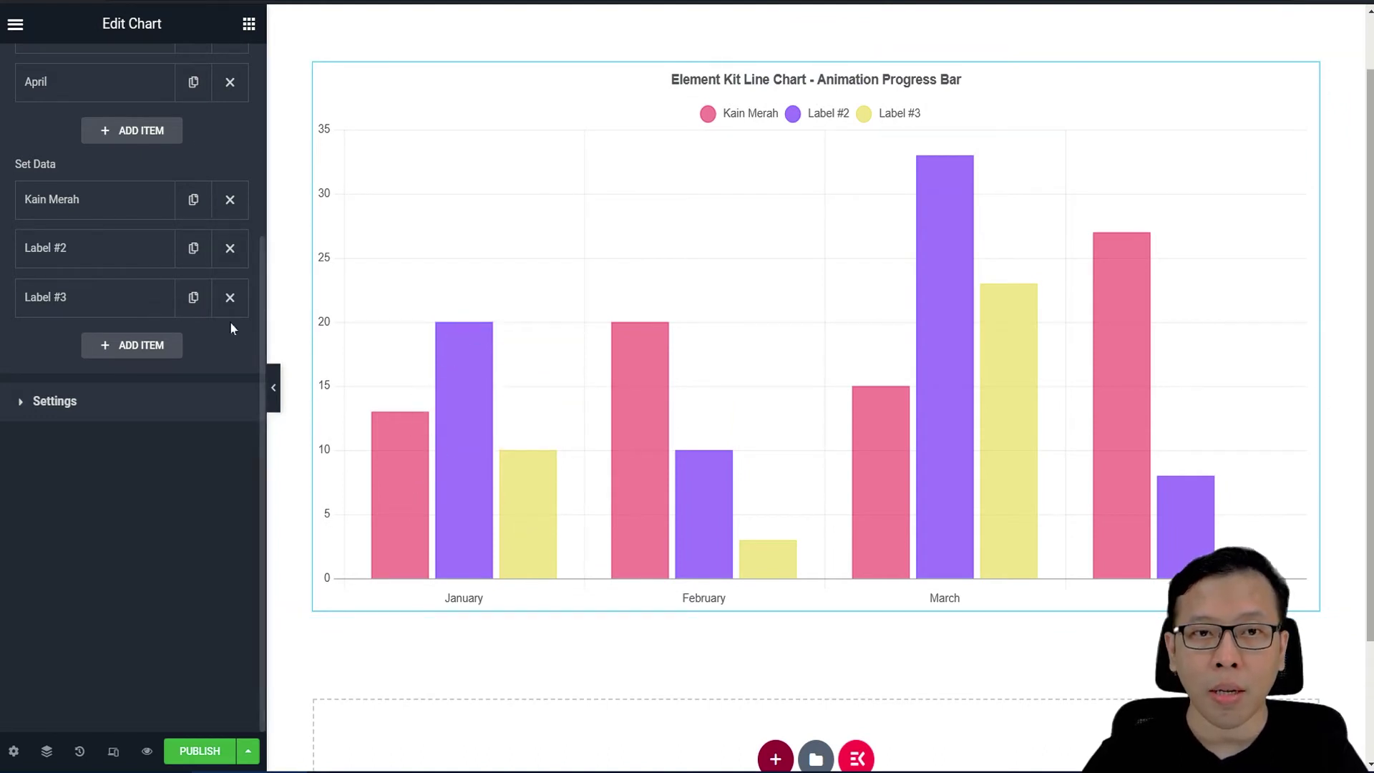
Step: Duplicate the Label #3 dataset and change the copy's background colour to green
left_click(195, 301)
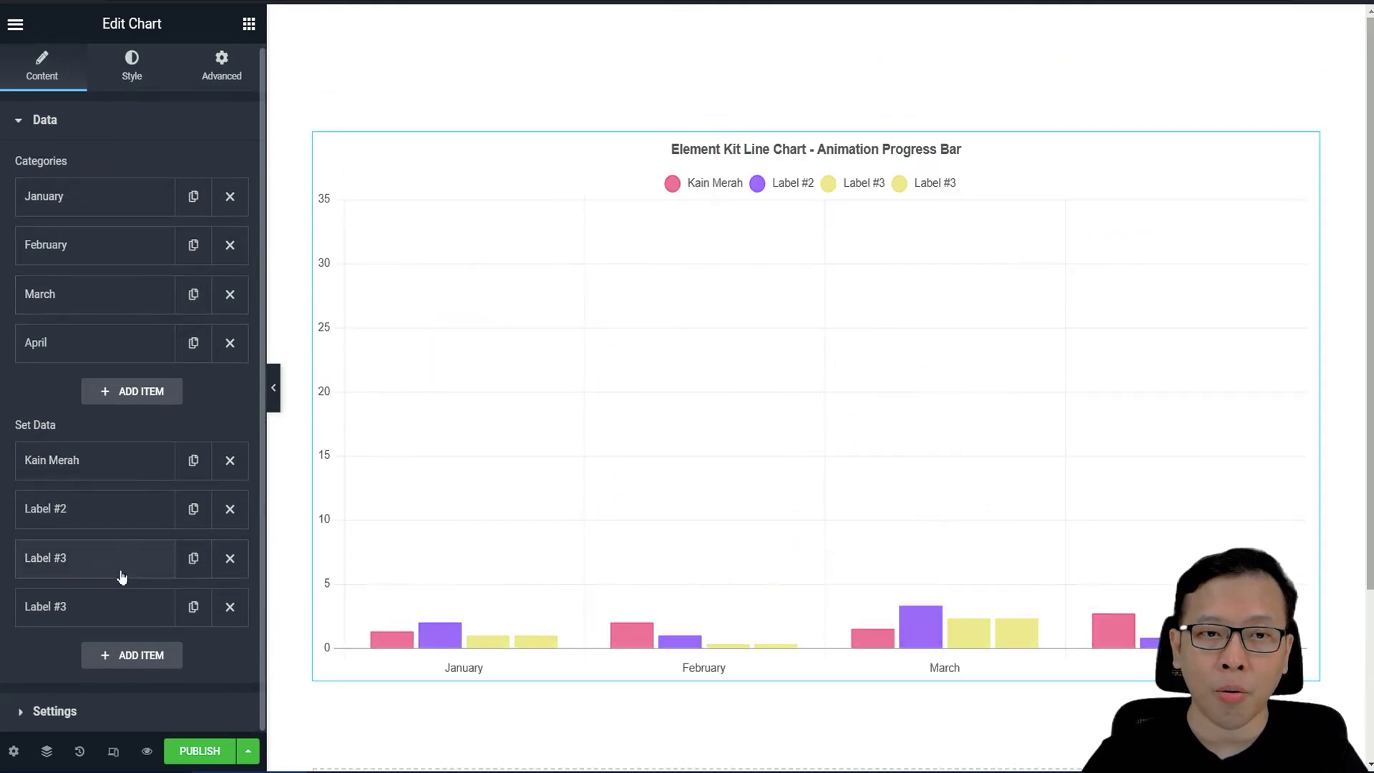
left_click(120, 613)
scroll(164, 573, "down", 4)
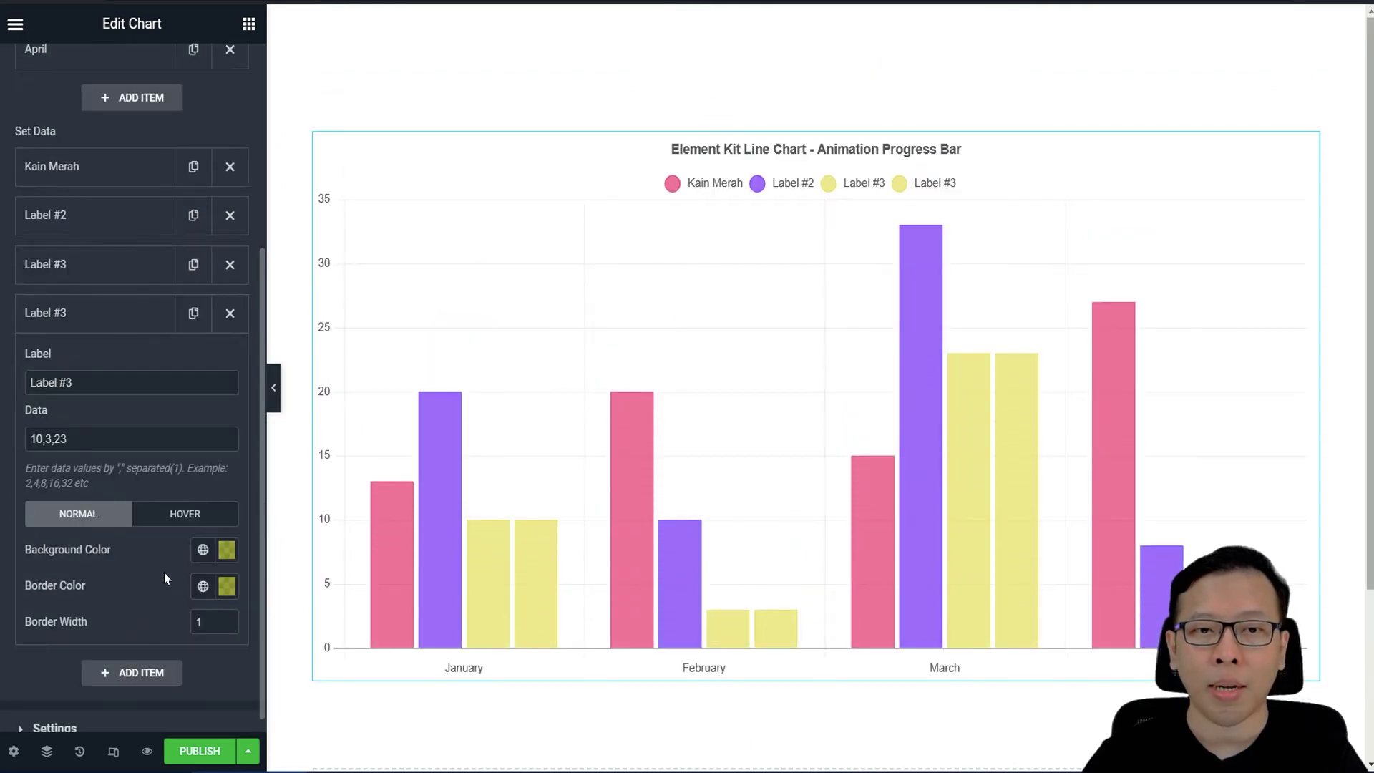
left_click(227, 551)
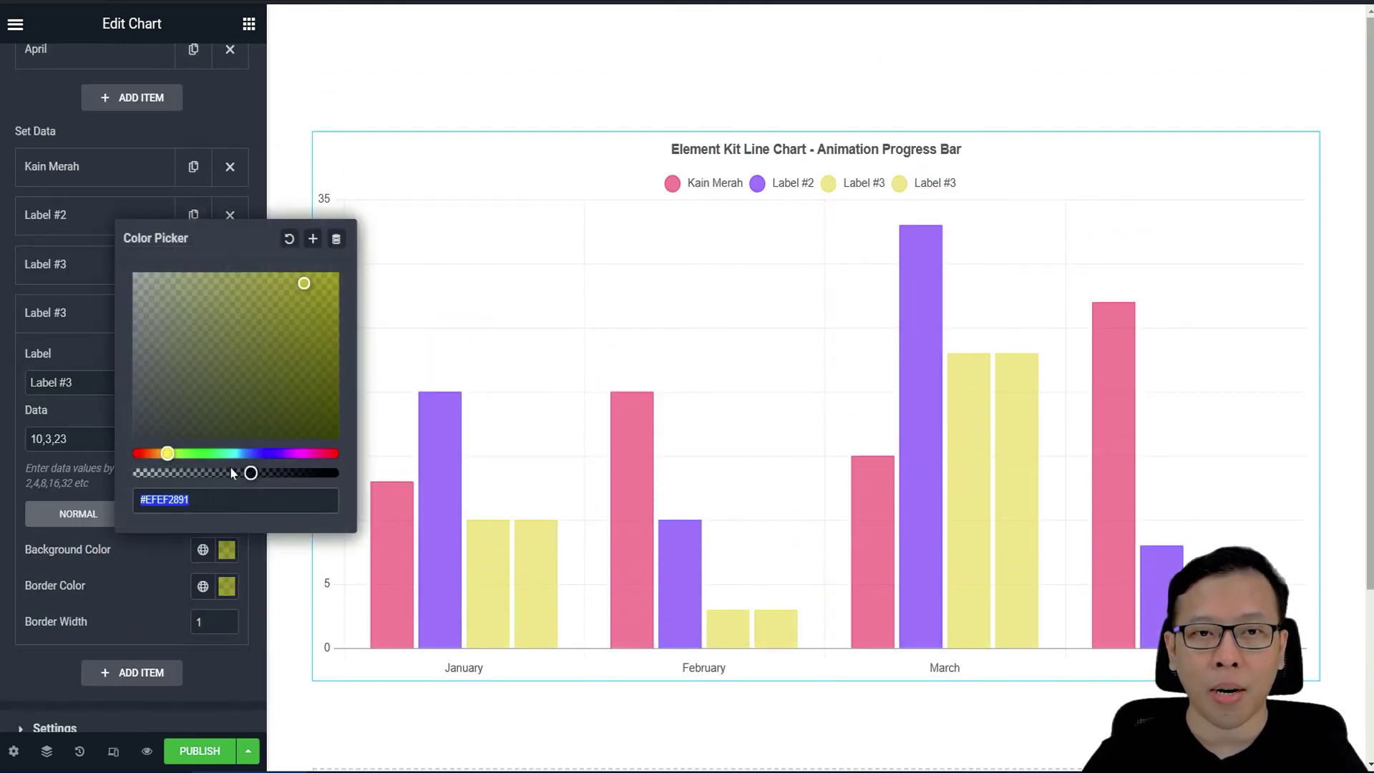
left_click(213, 454)
left_click(143, 612)
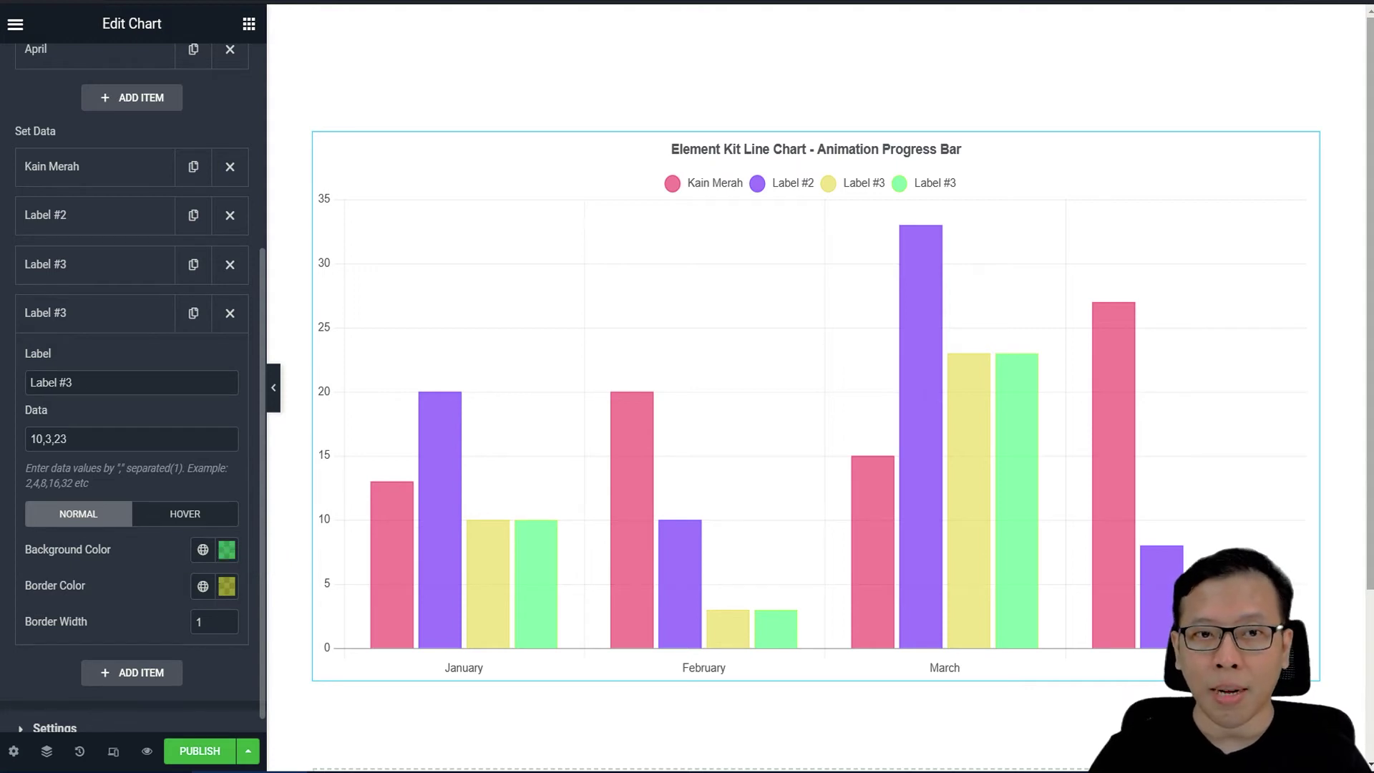
mouse_move(518, 552)
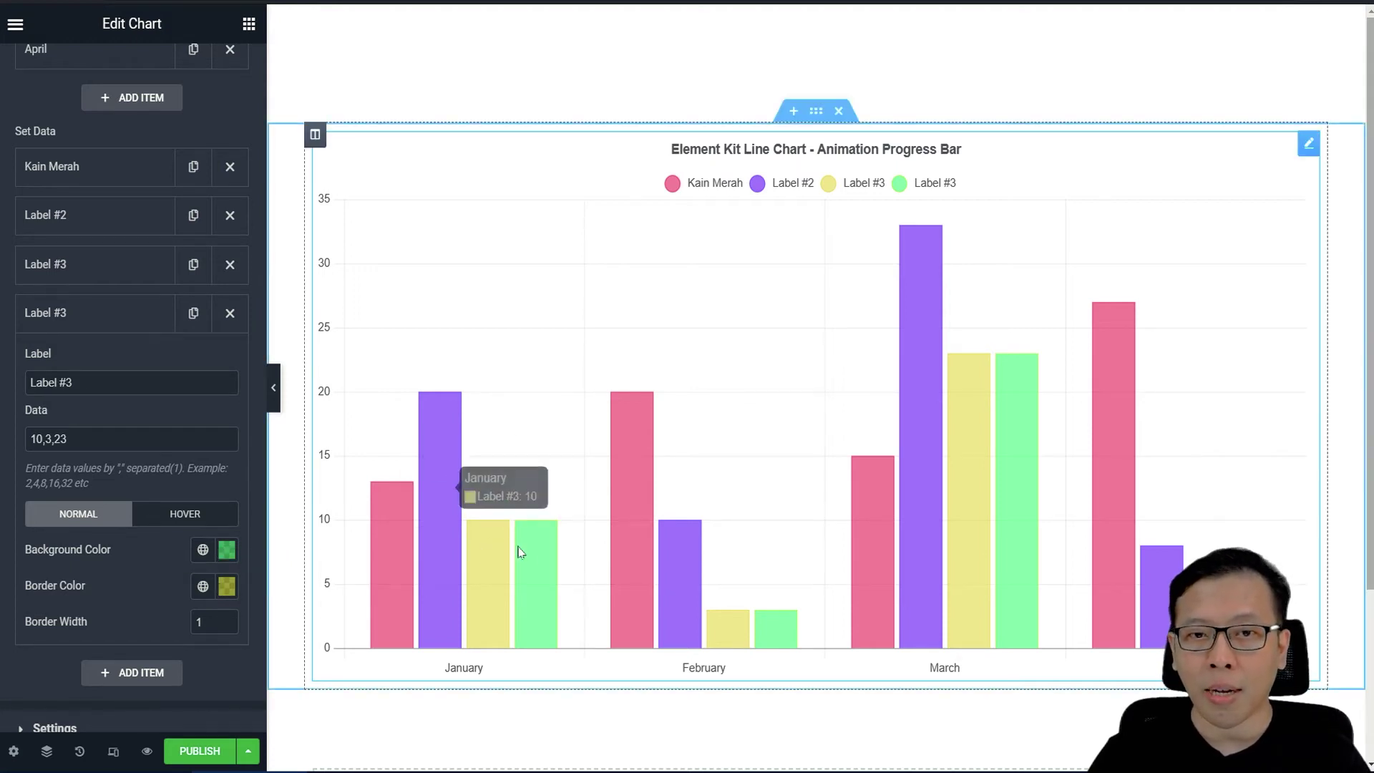
scroll(534, 553, "down", 3)
scroll(546, 574, "up", 1)
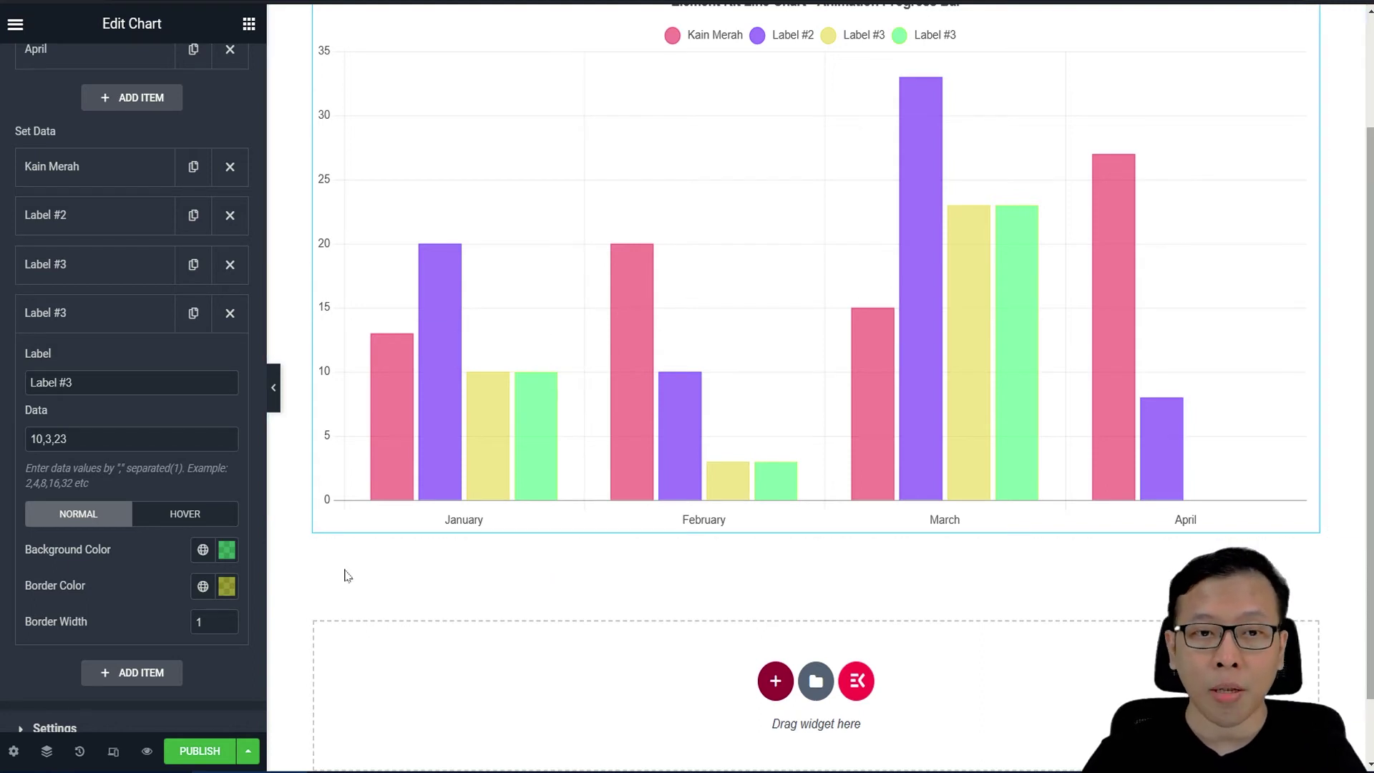
left_click(92, 326)
Step: Switch Chart Styles to Line, then to Polar Area
scroll(163, 408, "up", 5)
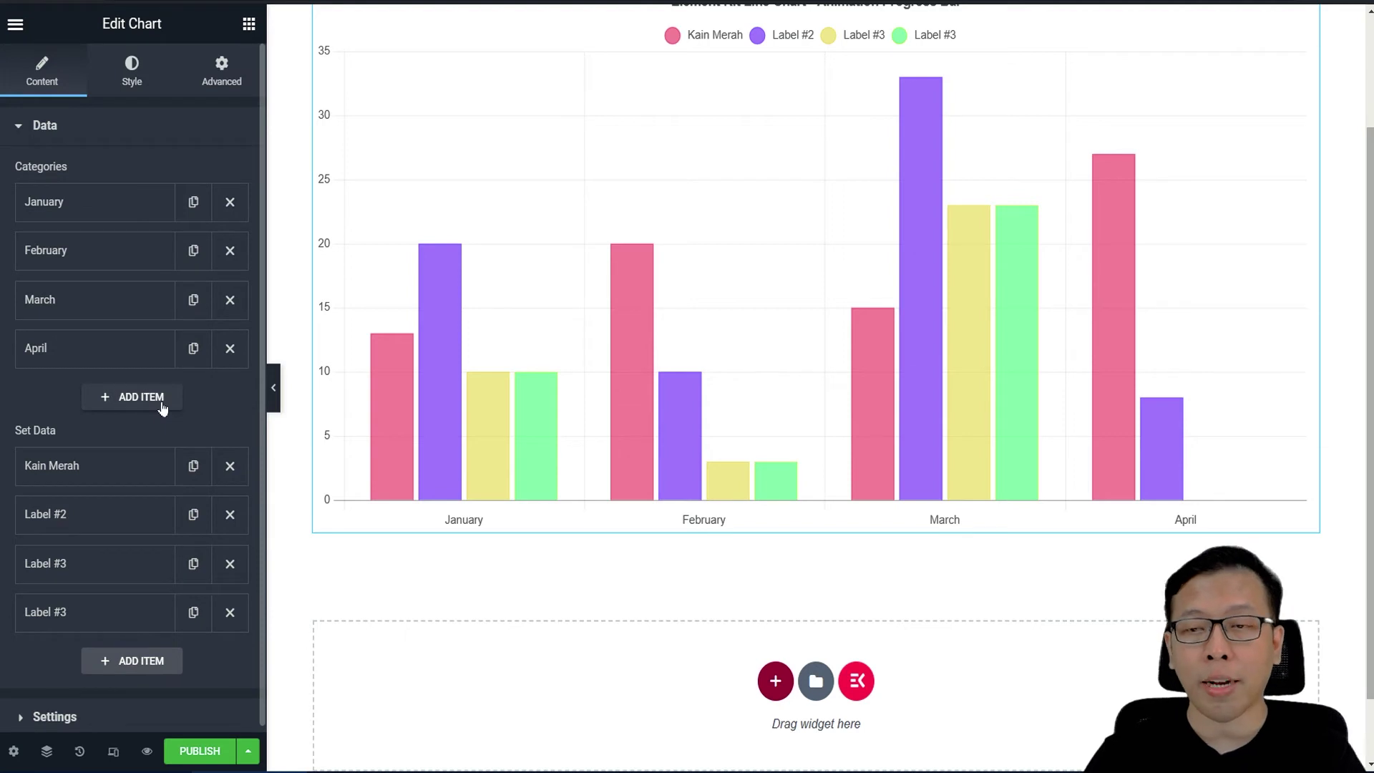
left_click(78, 720)
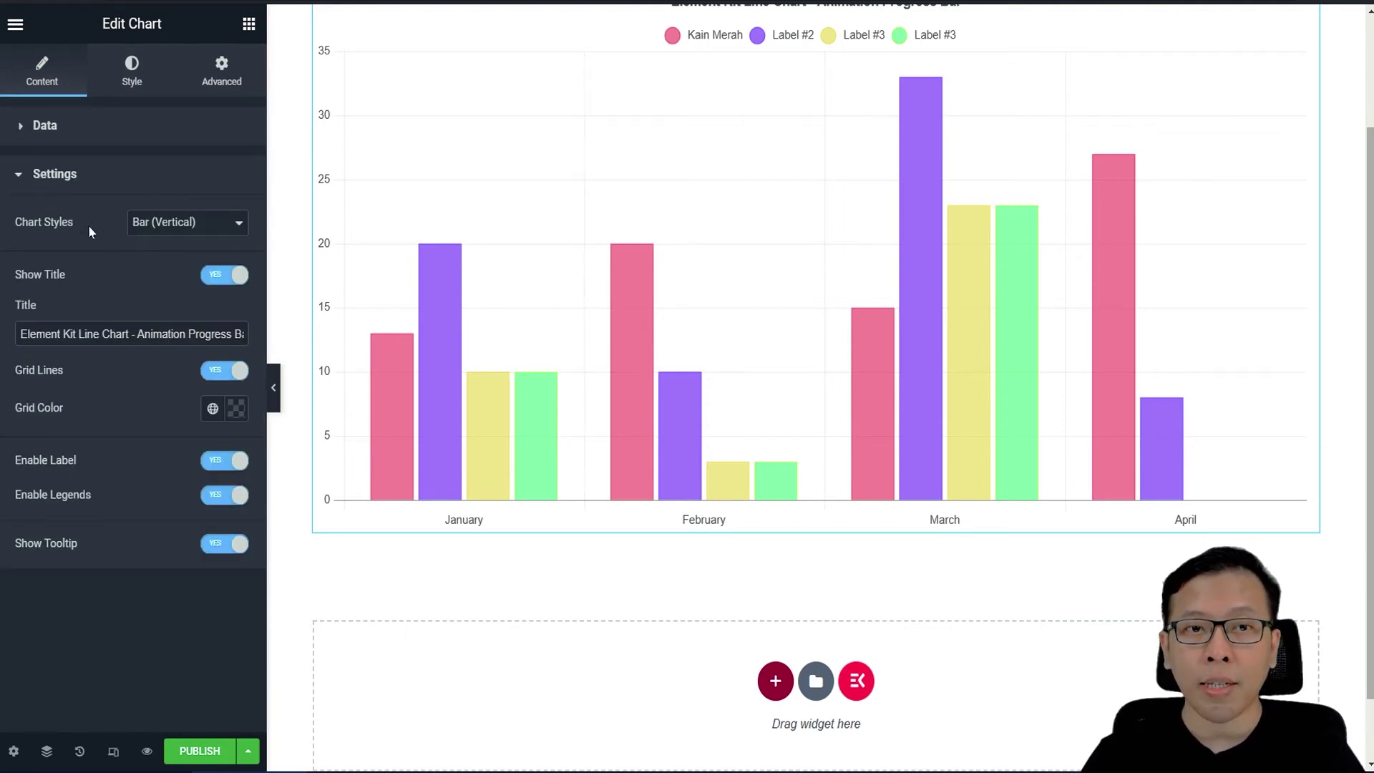
left_click(153, 222)
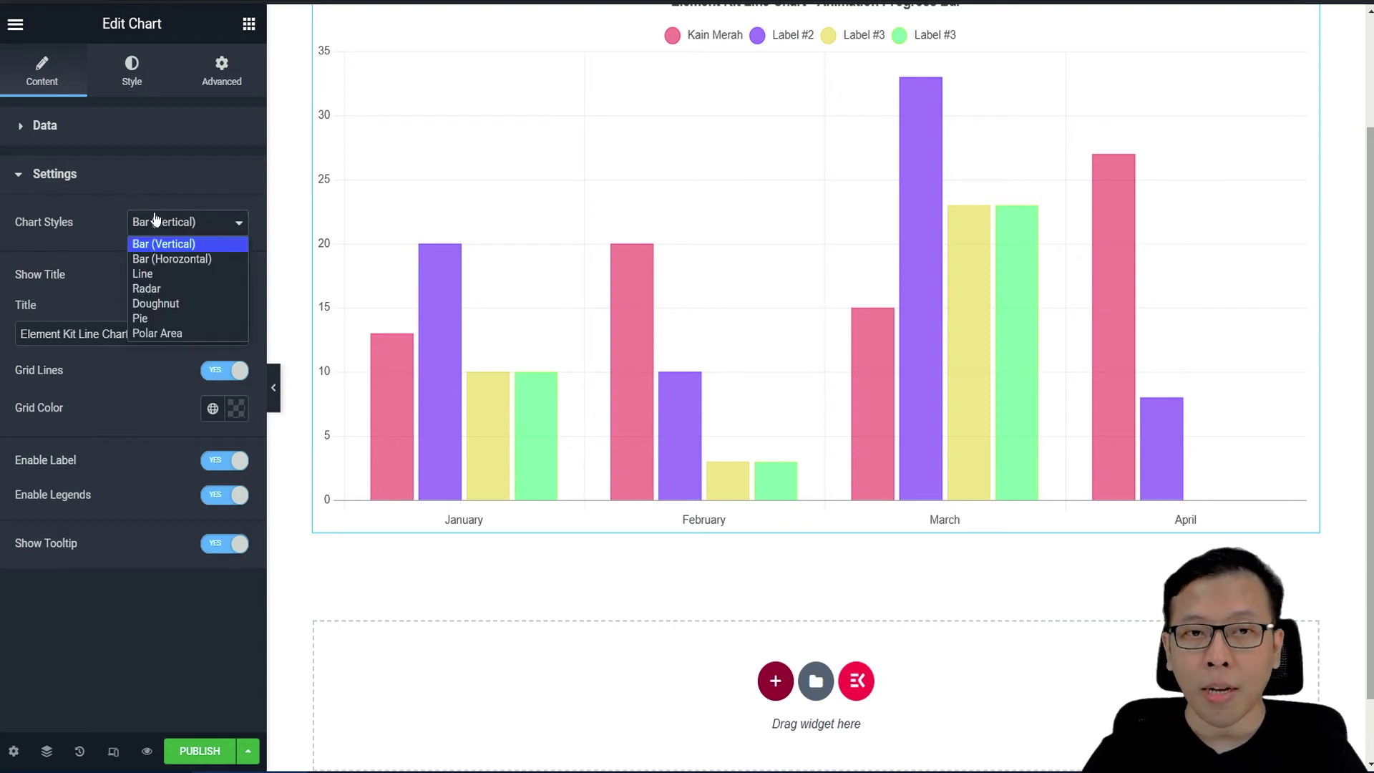
left_click(180, 276)
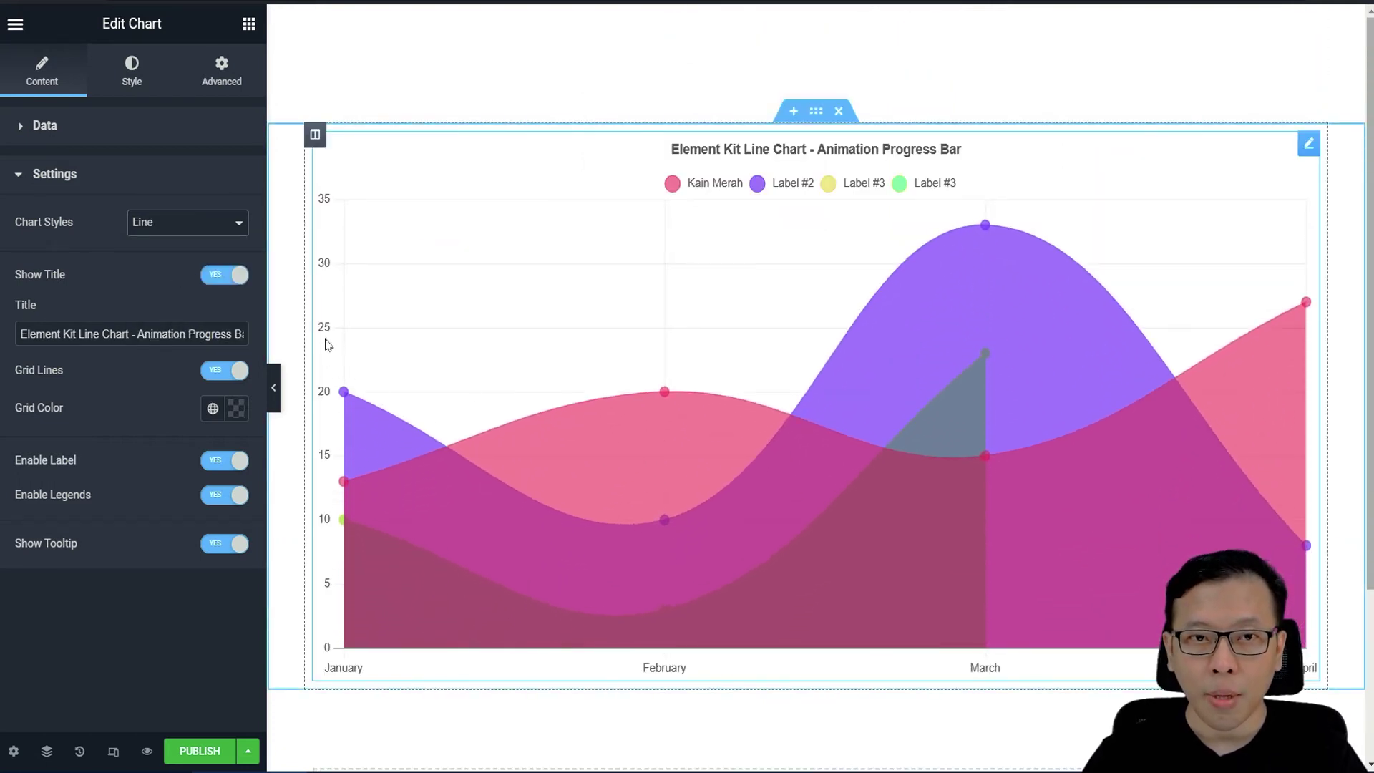
left_click(179, 222)
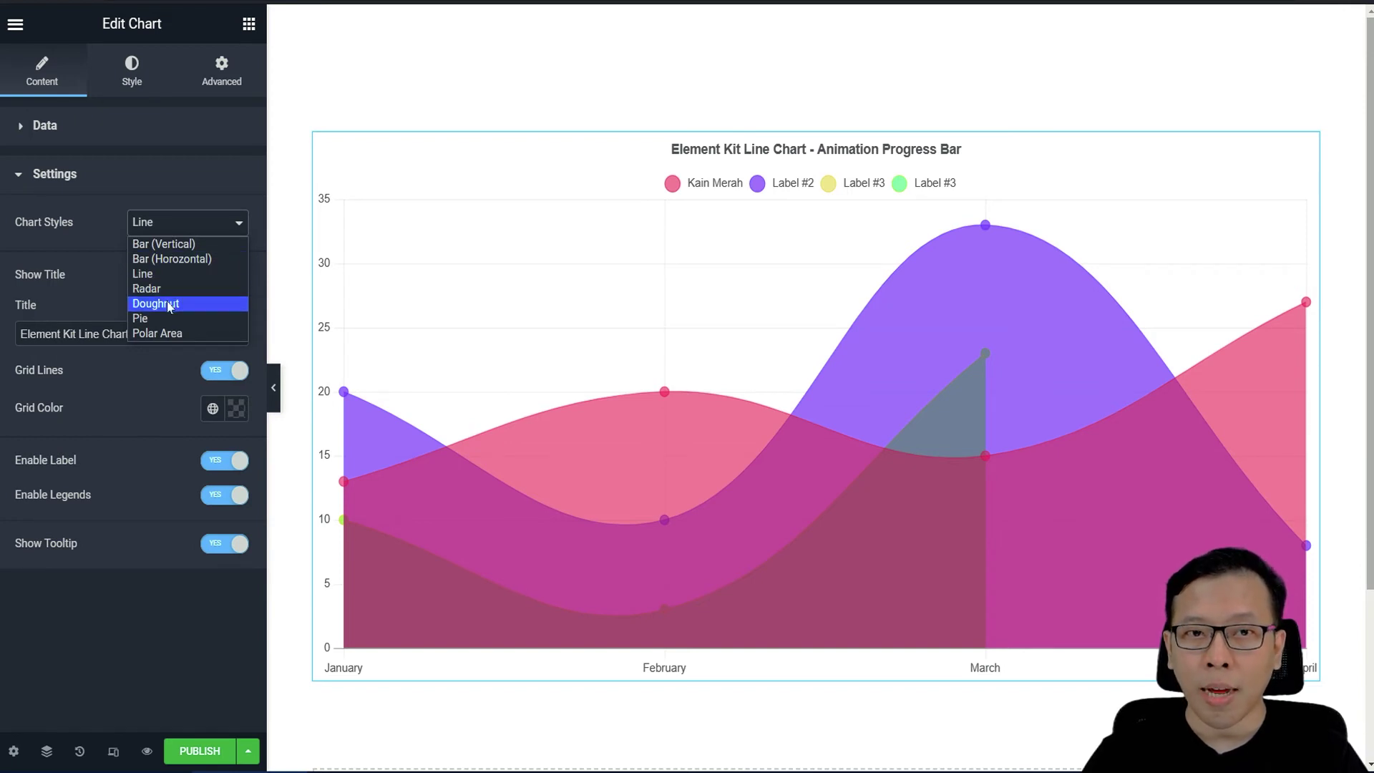
left_click(168, 334)
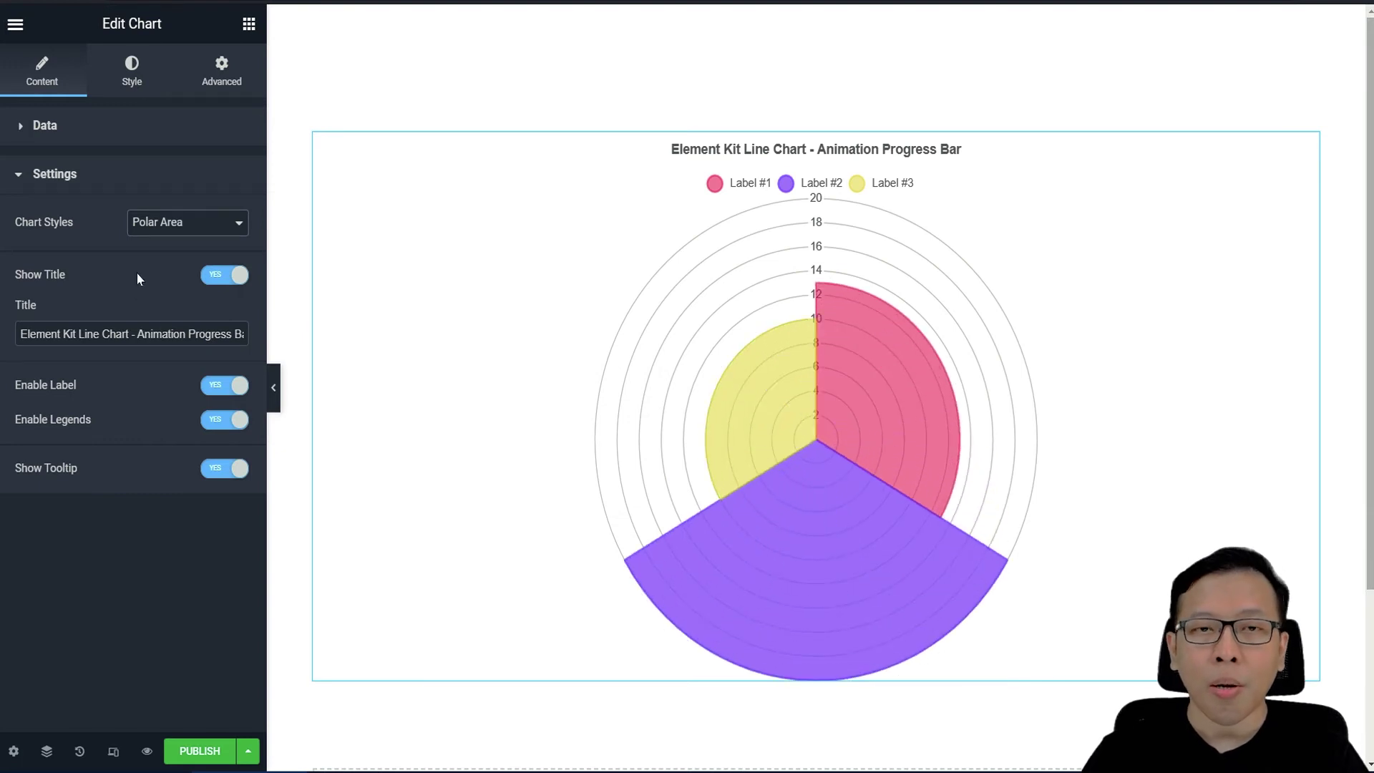
left_click(81, 141)
Step: Set Chart Styles to Doughnut
left_click(86, 143)
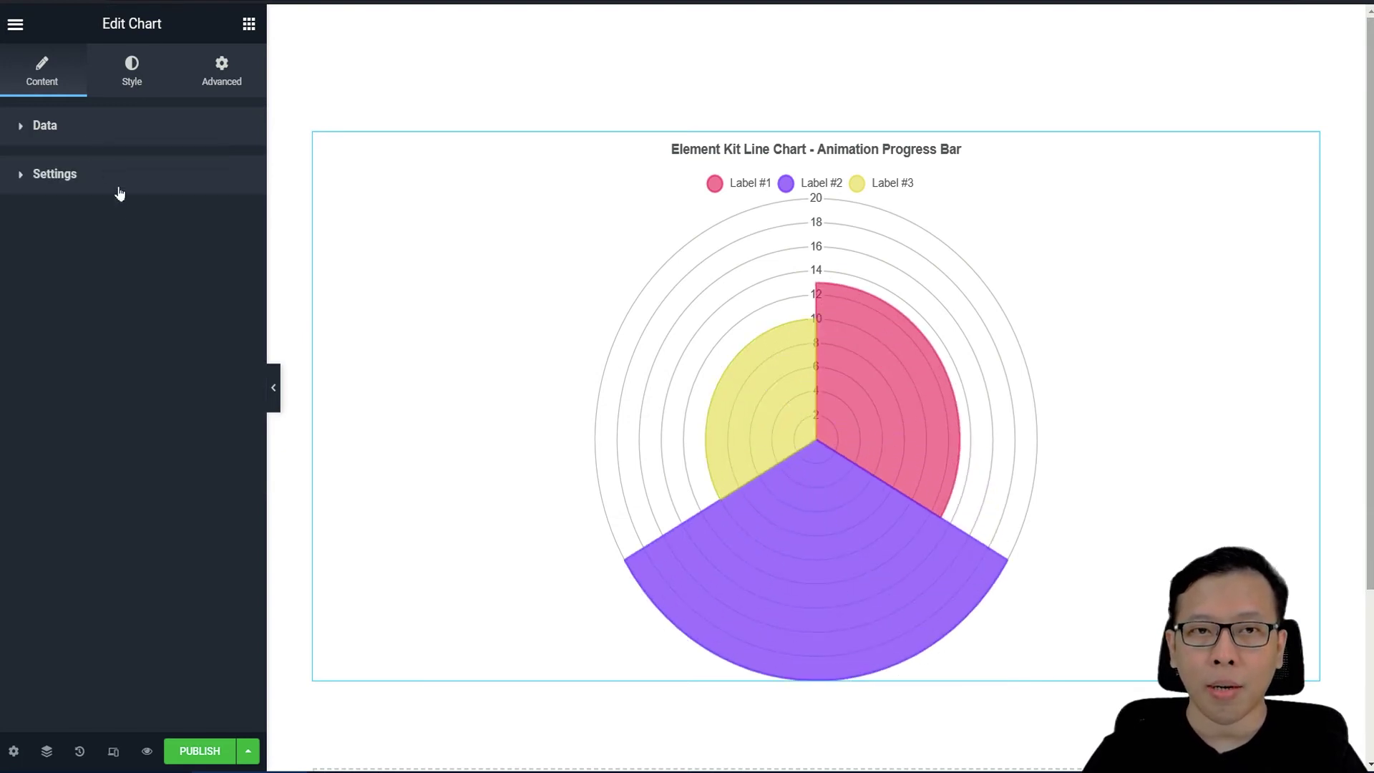
left_click(136, 177)
left_click(158, 222)
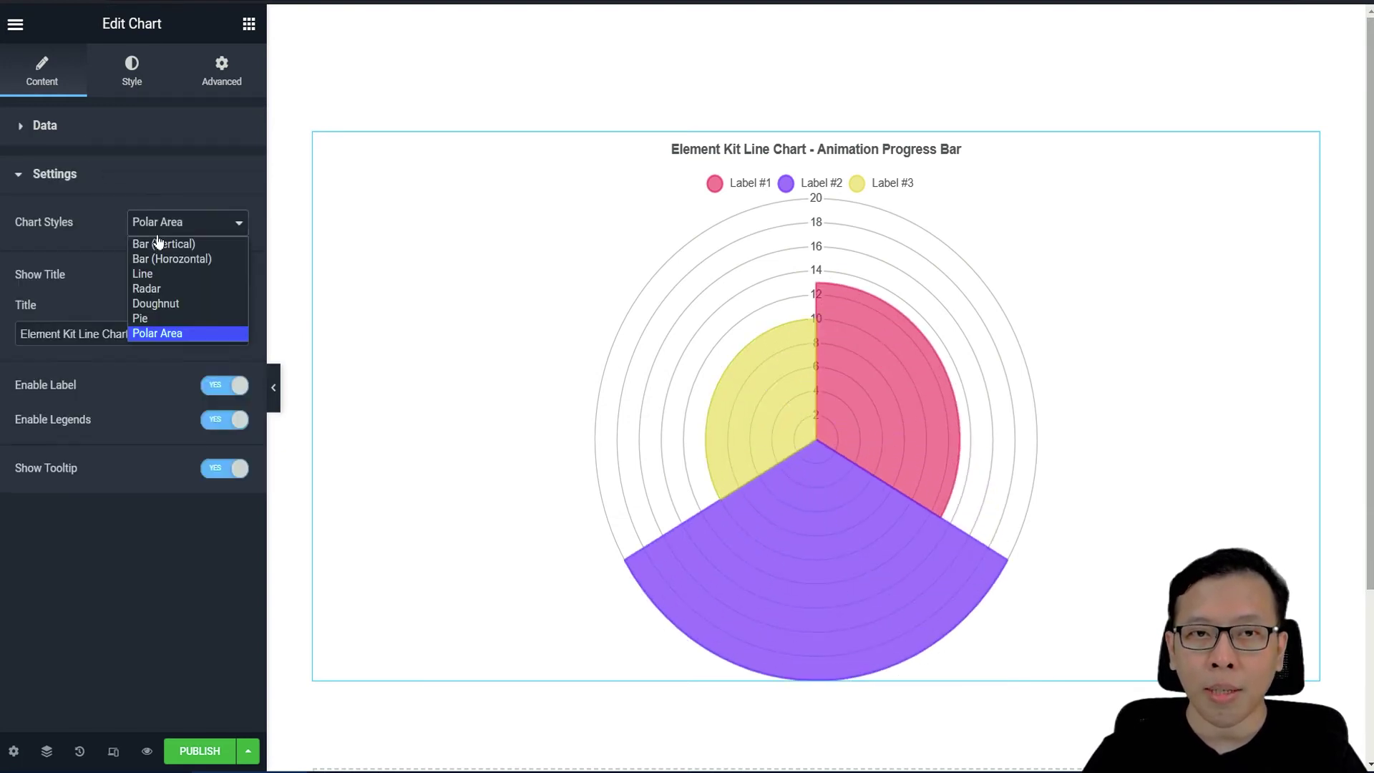
left_click(177, 309)
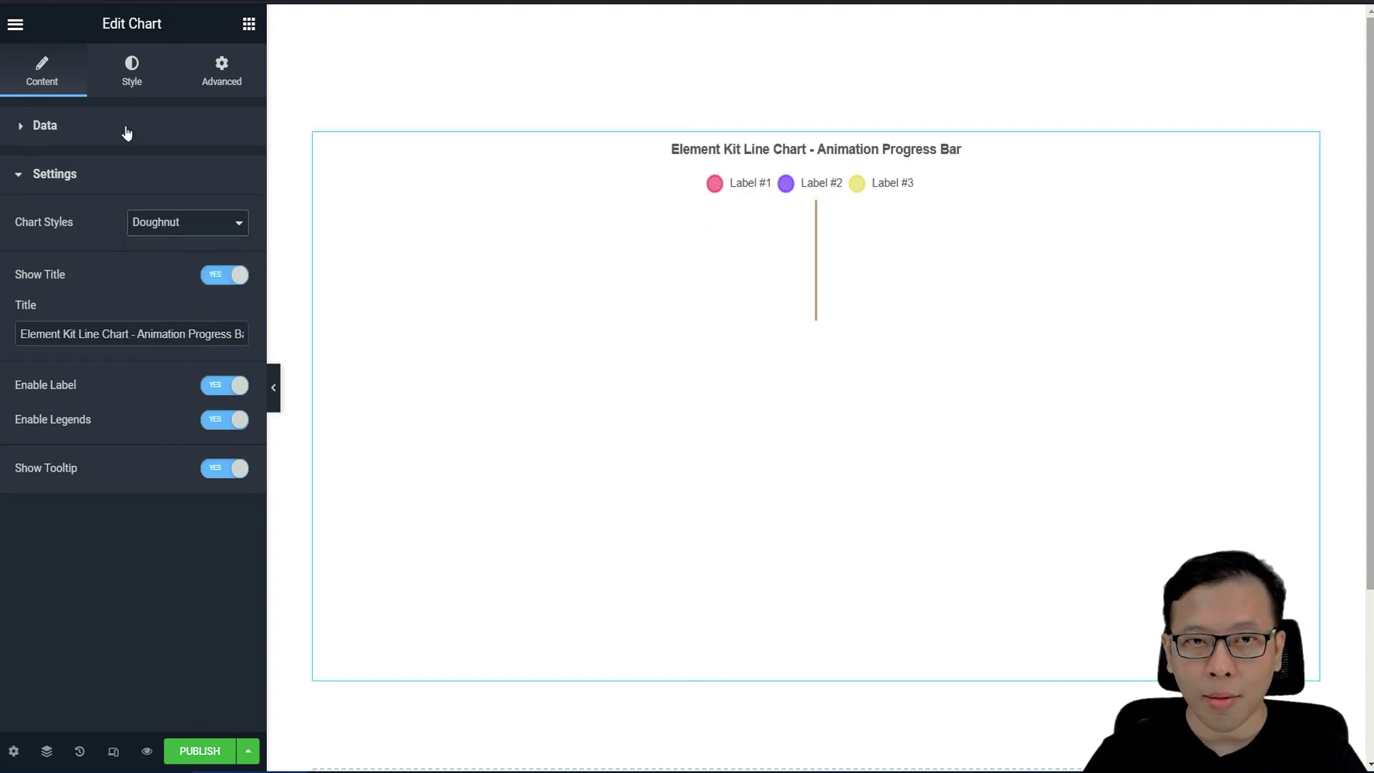
left_click(126, 133)
left_click(126, 133)
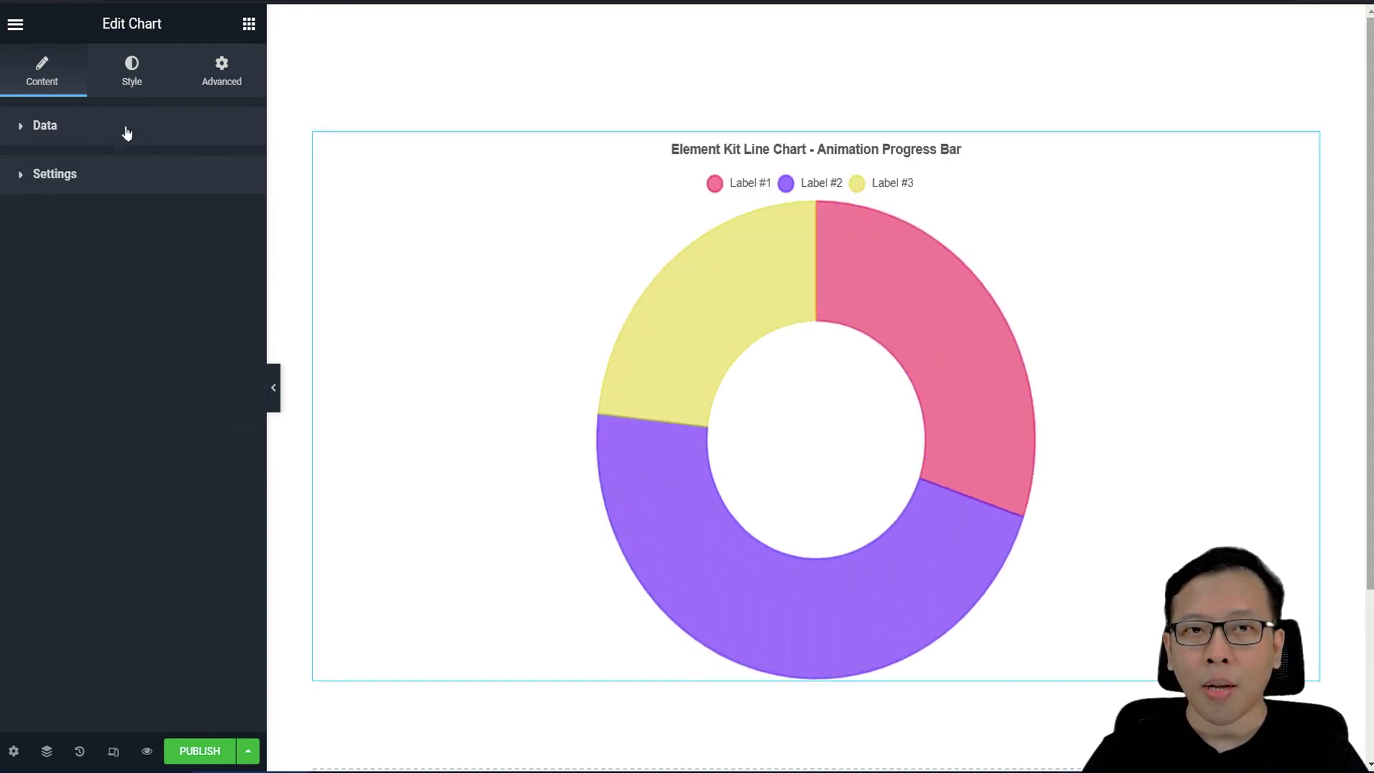
left_click(126, 132)
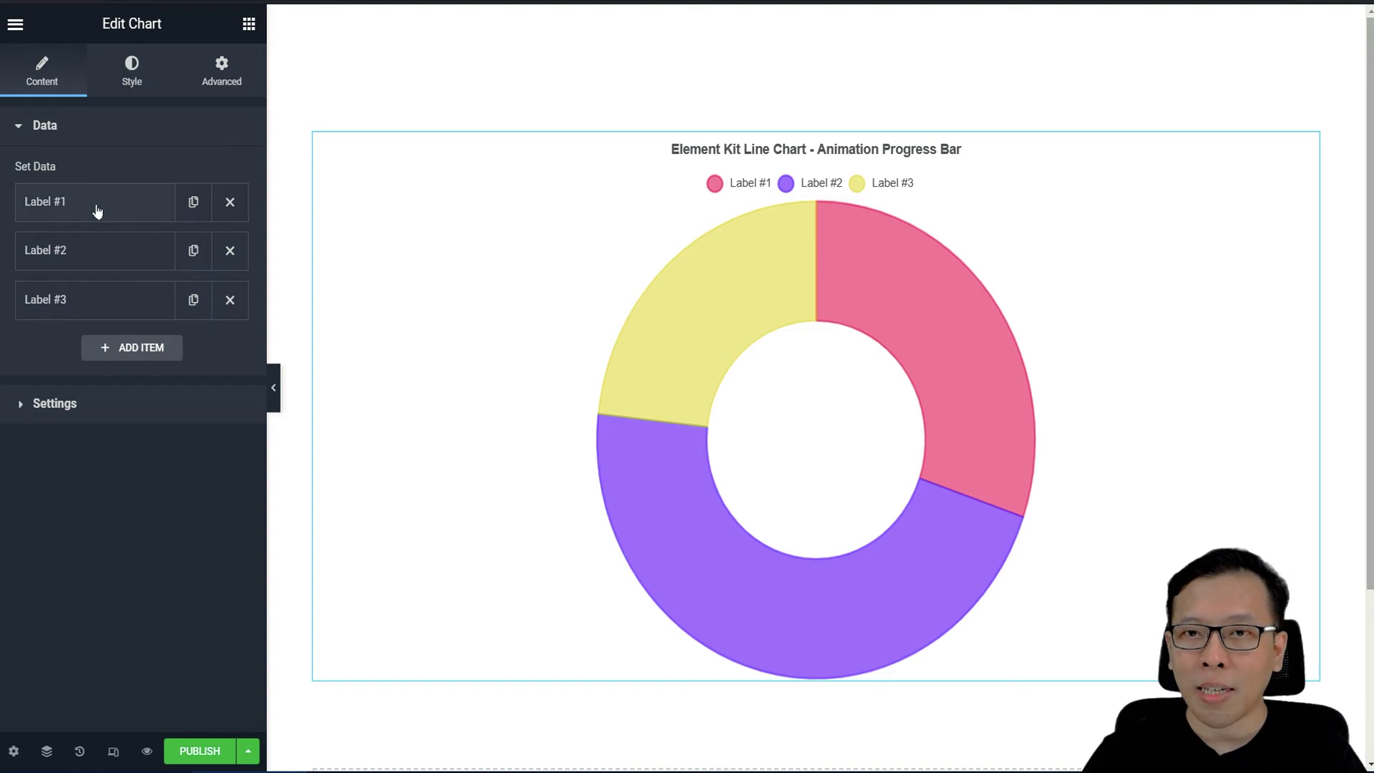
Step: Open the Label #1 data entry to check its value of 13
left_click(124, 207)
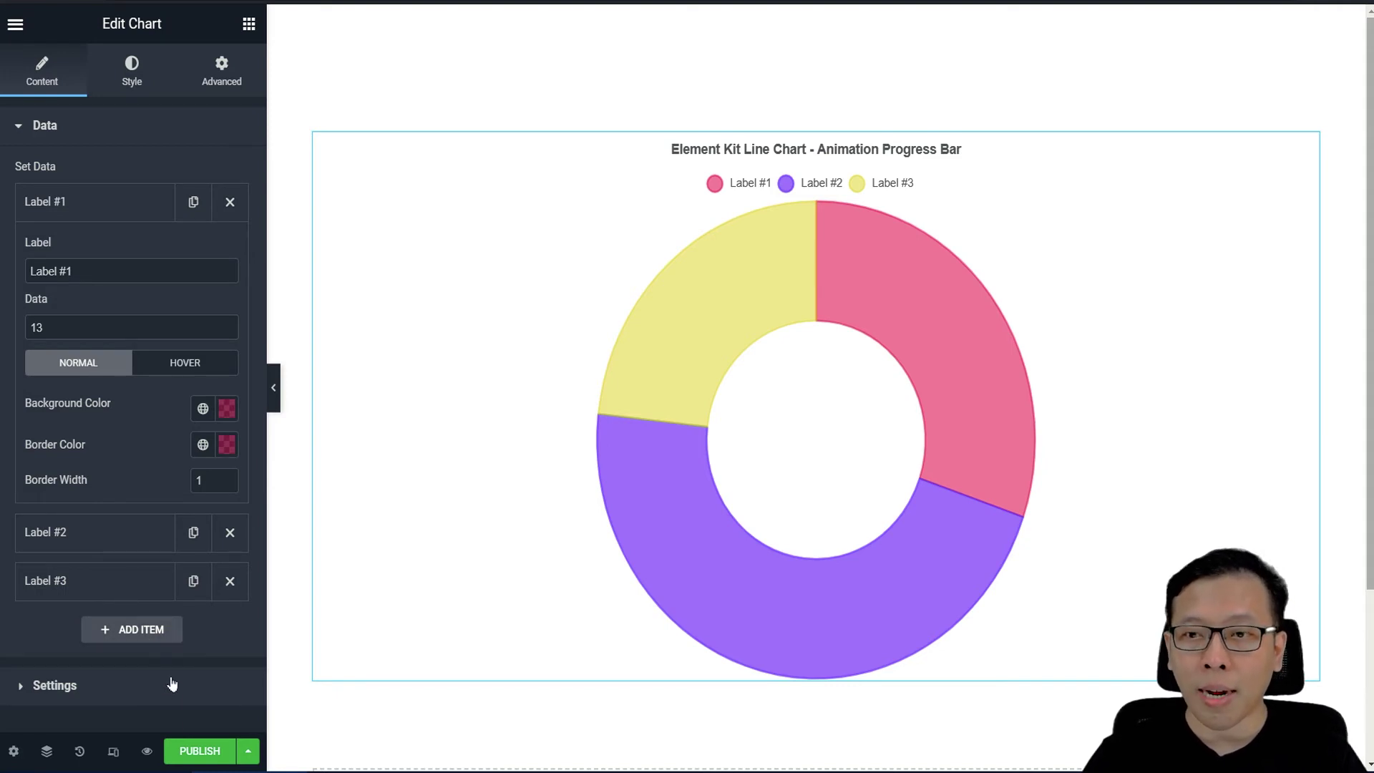
left_click(128, 685)
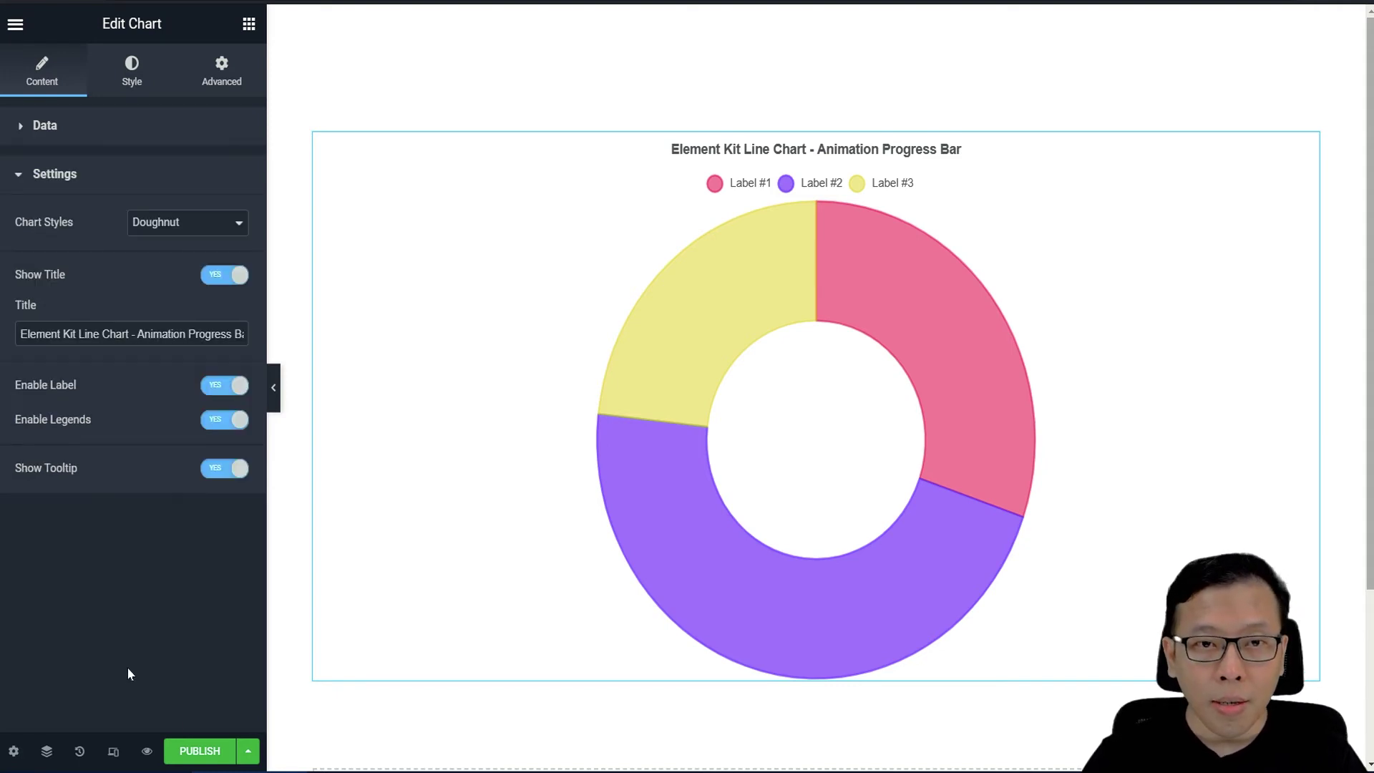
left_click(161, 224)
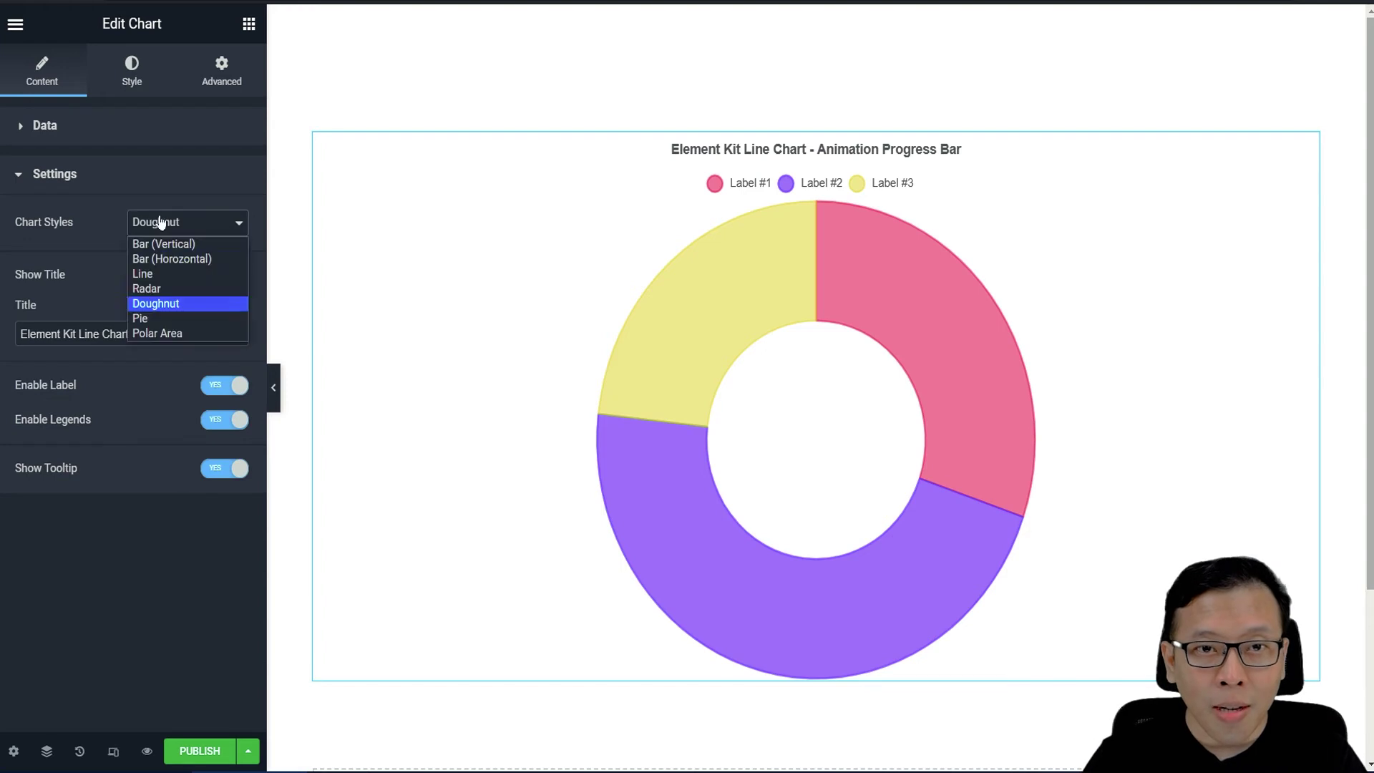
left_click(111, 130)
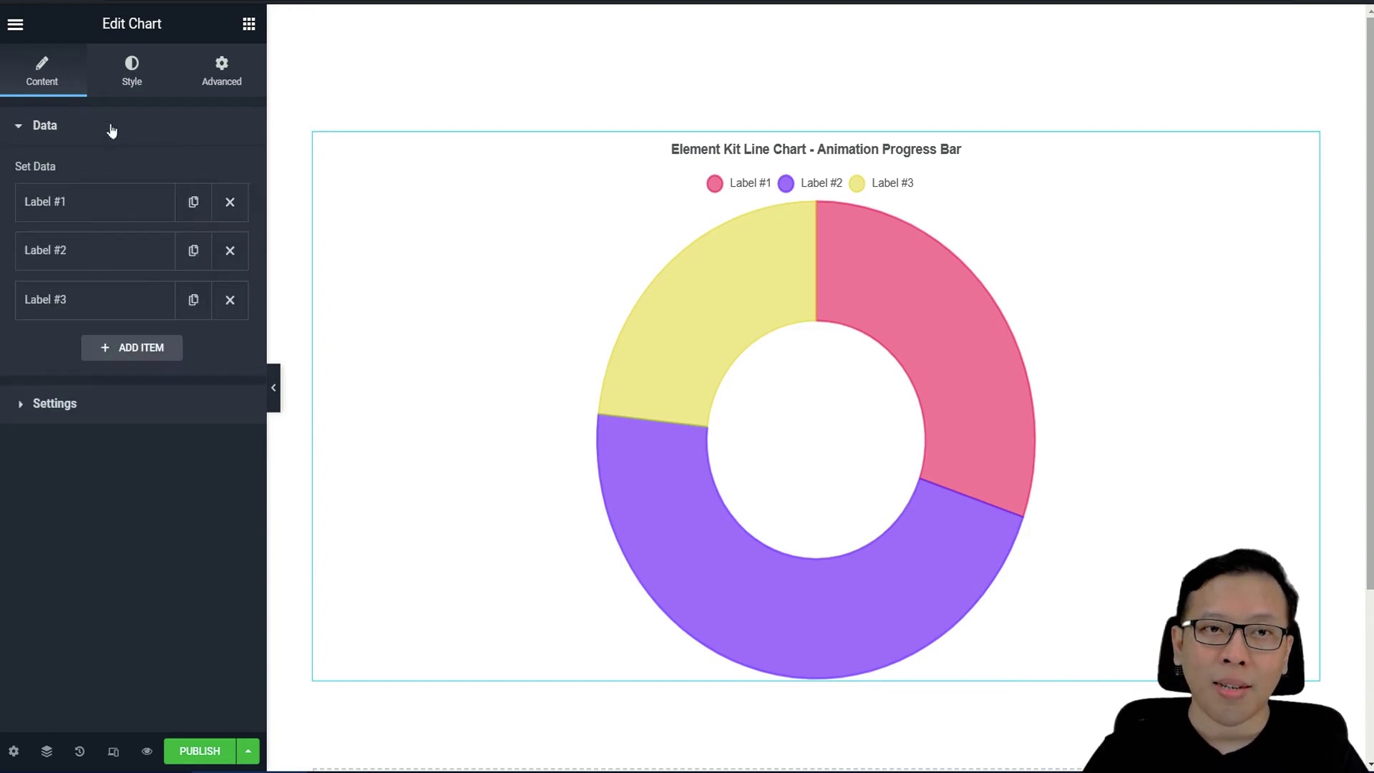
left_click(105, 218)
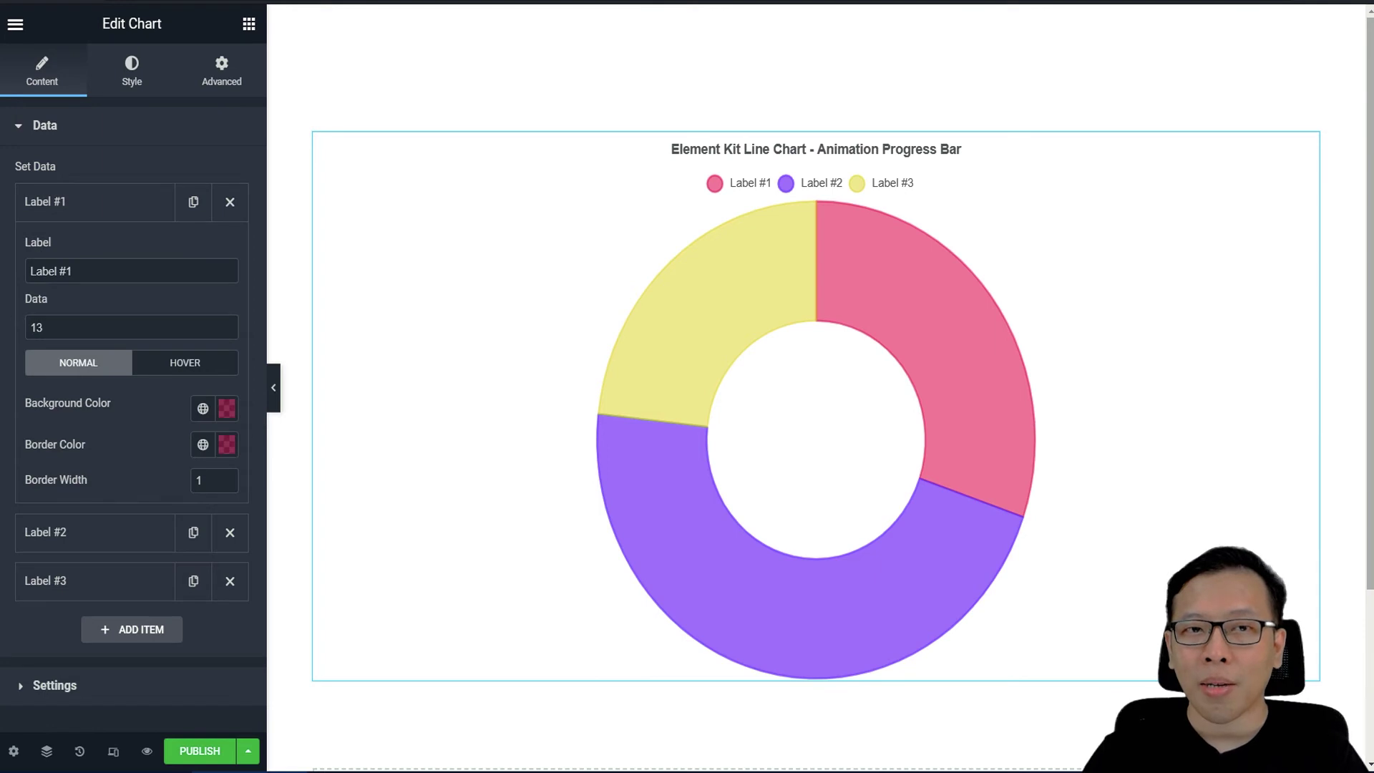
left_click(76, 208)
Step: Toggle Enable Legends, Enable Label and Show Tooltip off, then back on
left_click(115, 420)
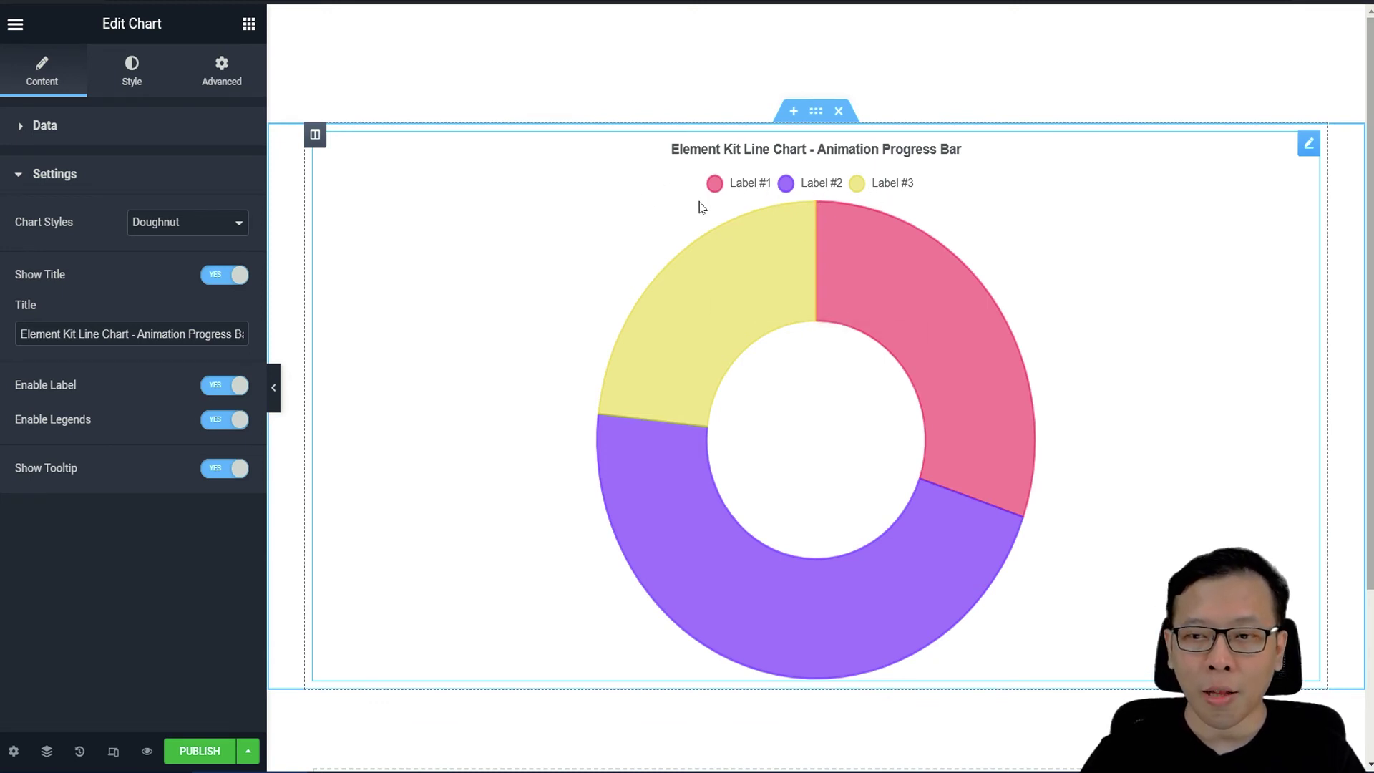
left_click(236, 426)
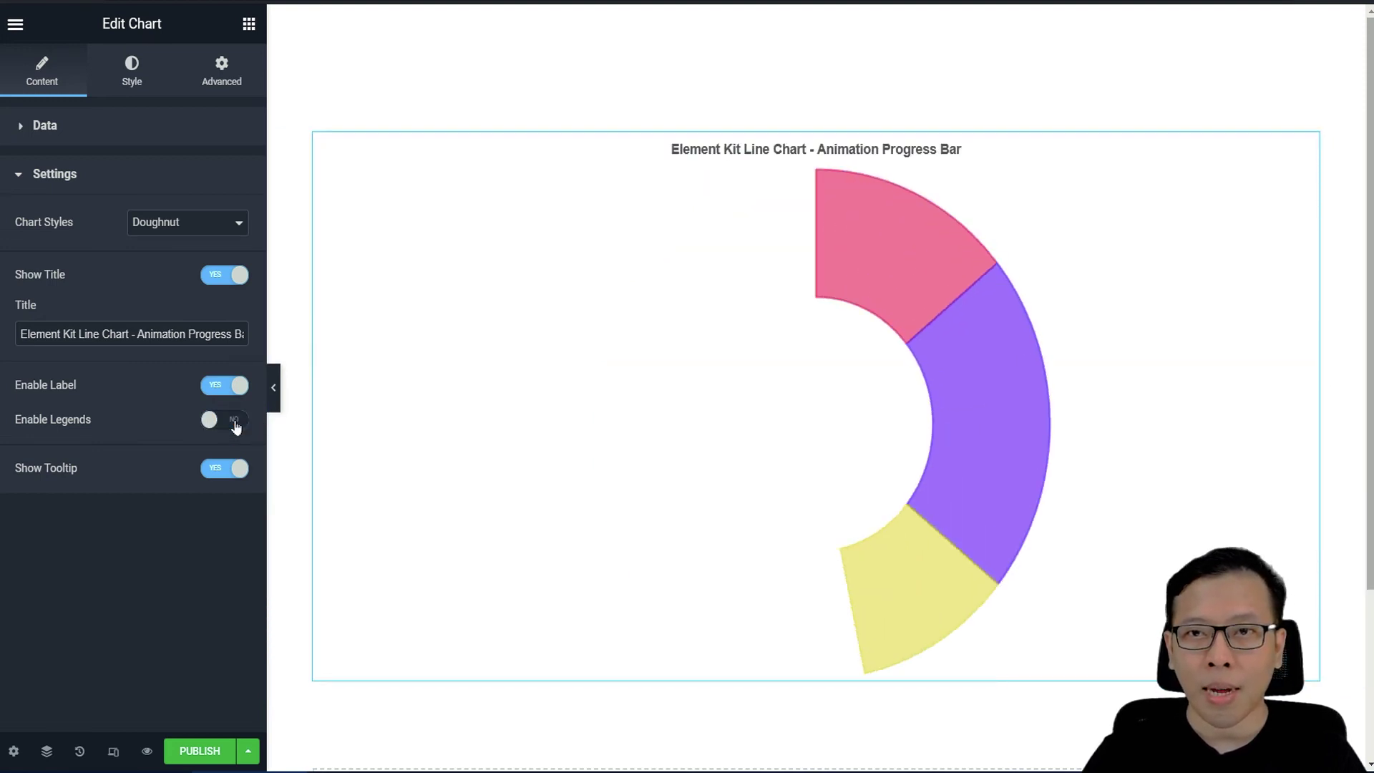
left_click(236, 427)
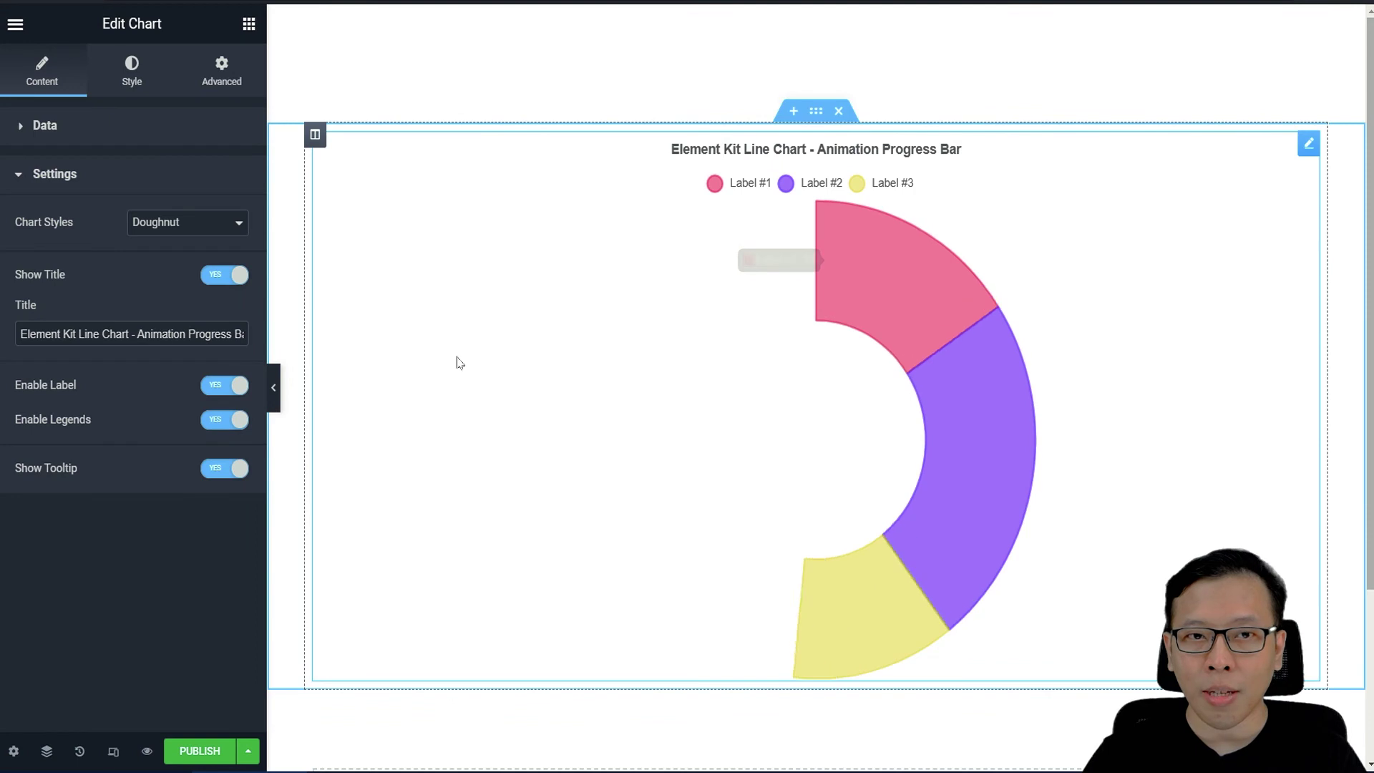
left_click(241, 386)
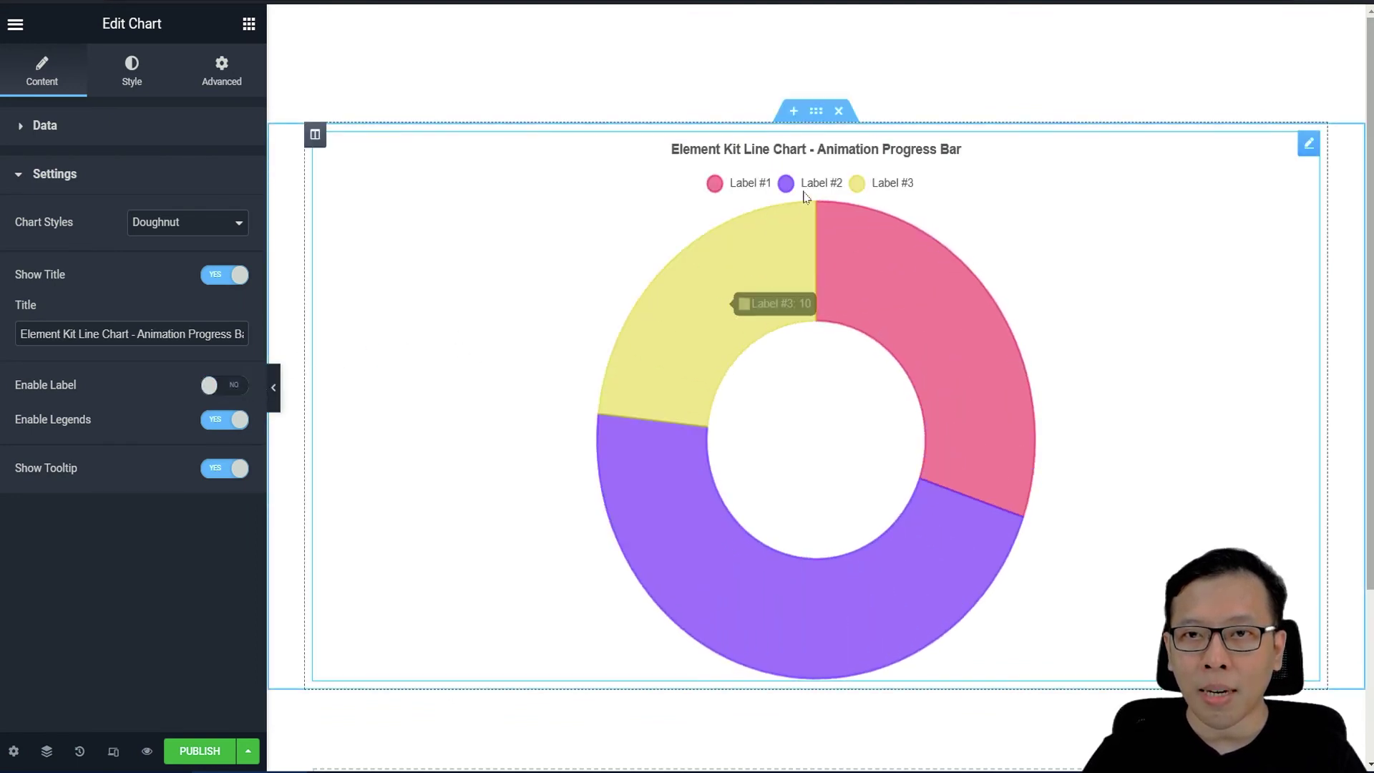
left_click(239, 386)
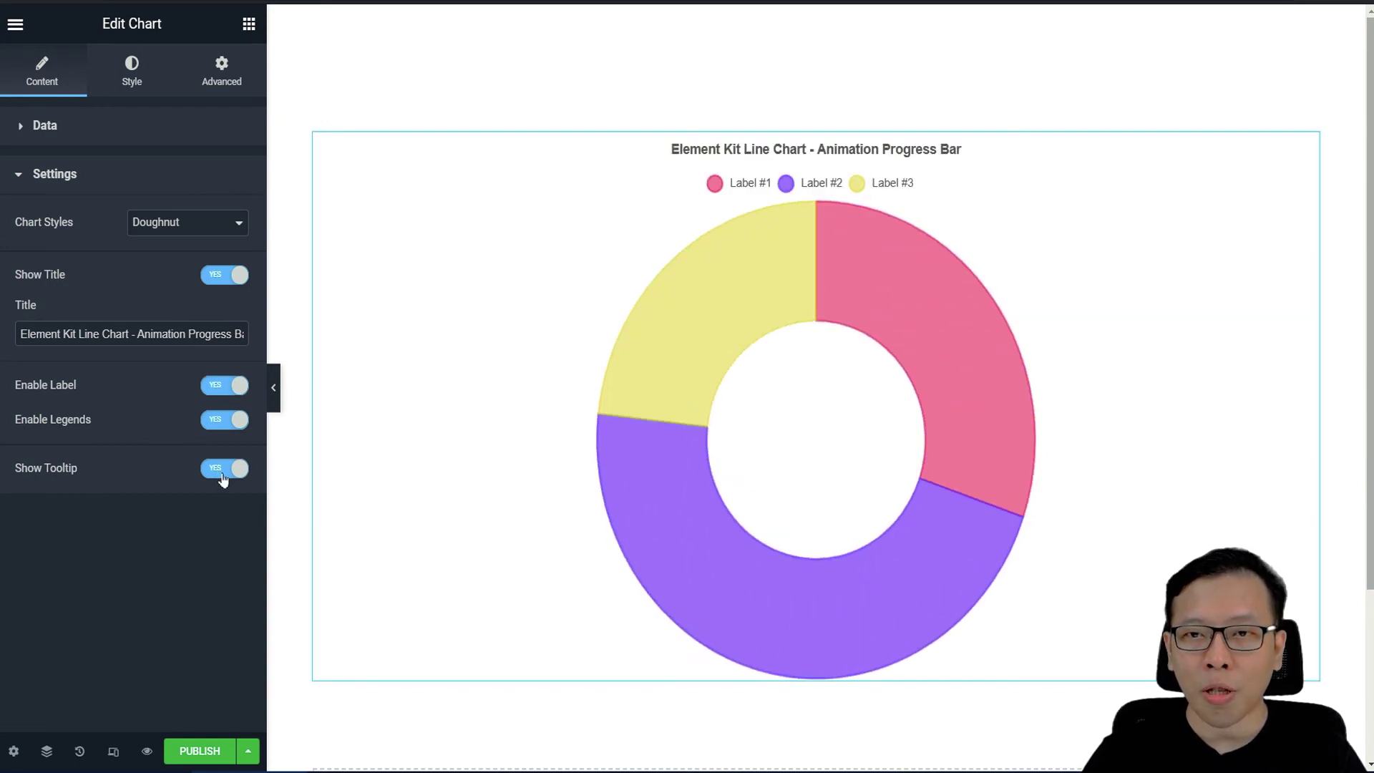
left_click(222, 475)
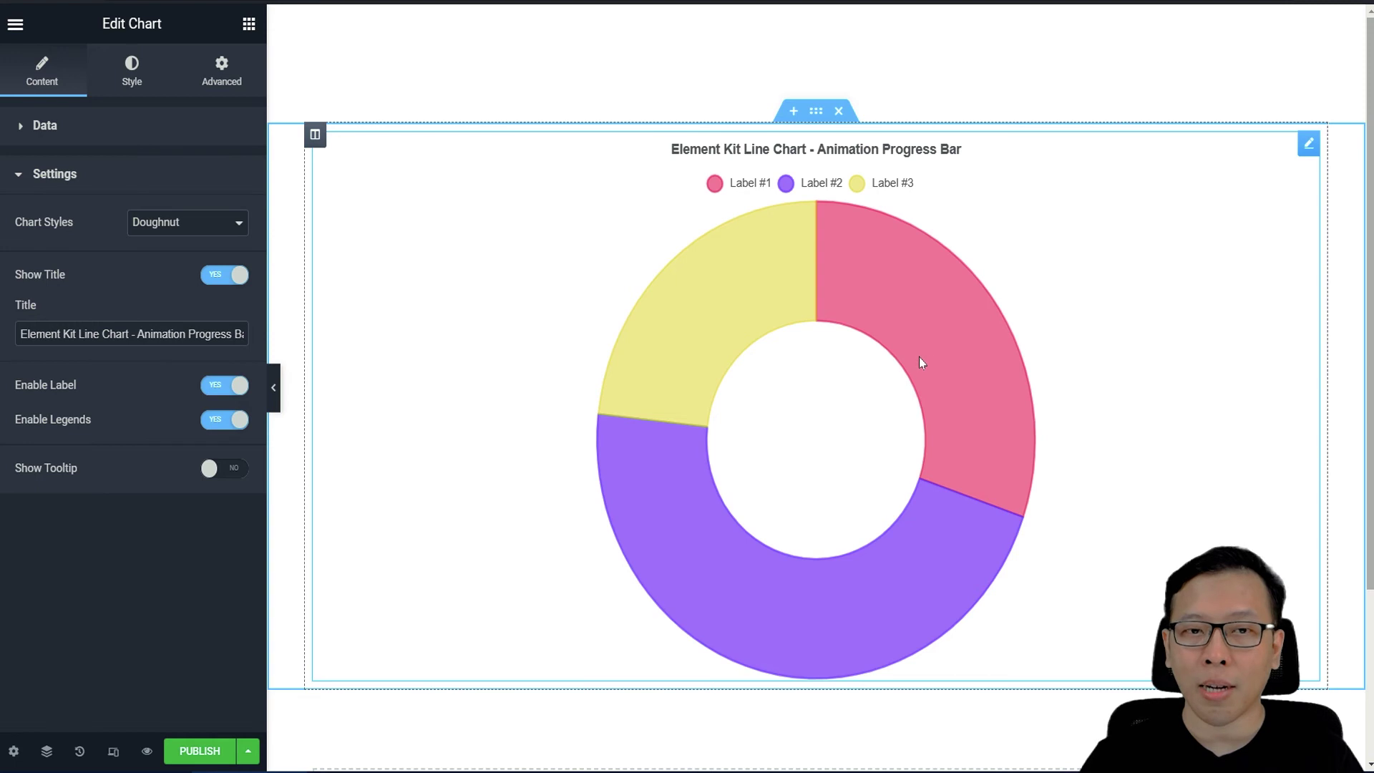
left_click(224, 470)
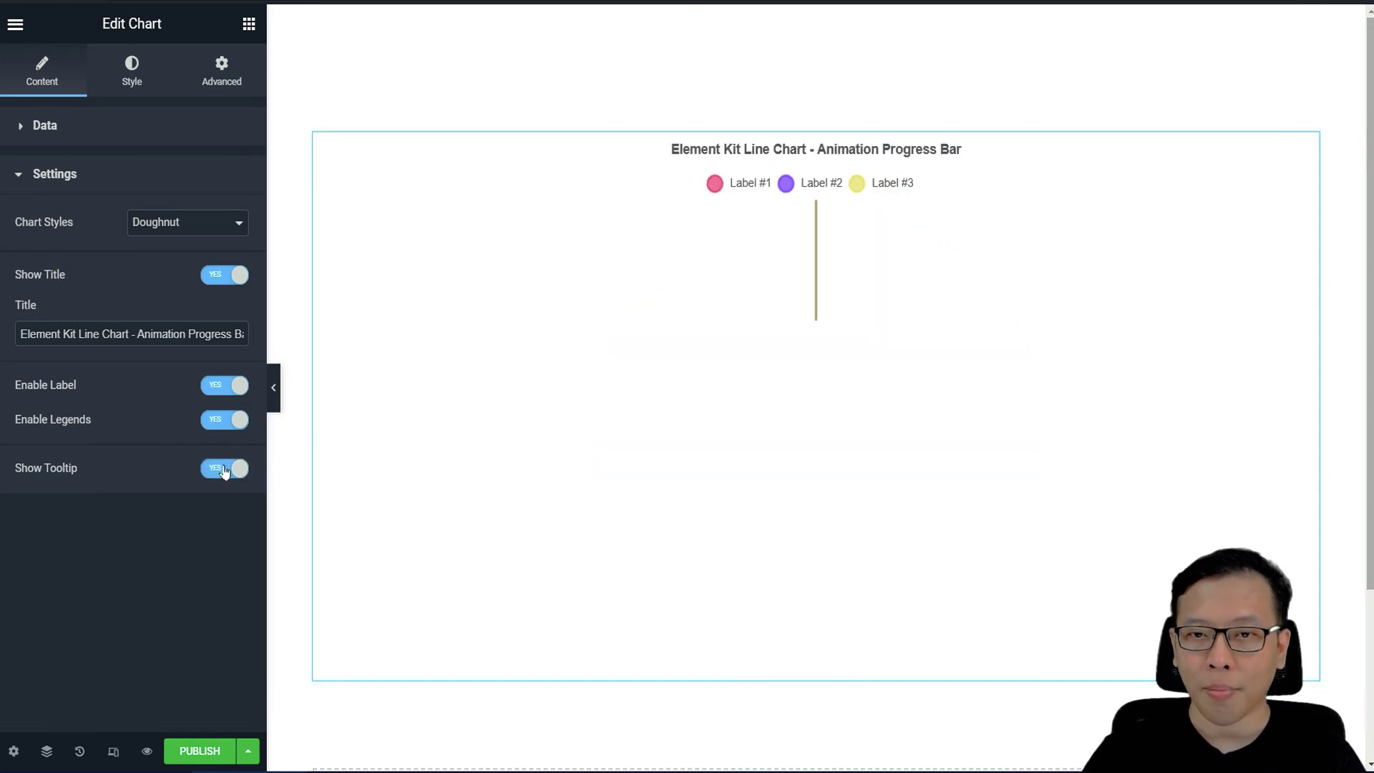
Step: In the Style Animation settings, try easeOutElastic, then set the chart easing to easeInCubic
left_click(126, 74)
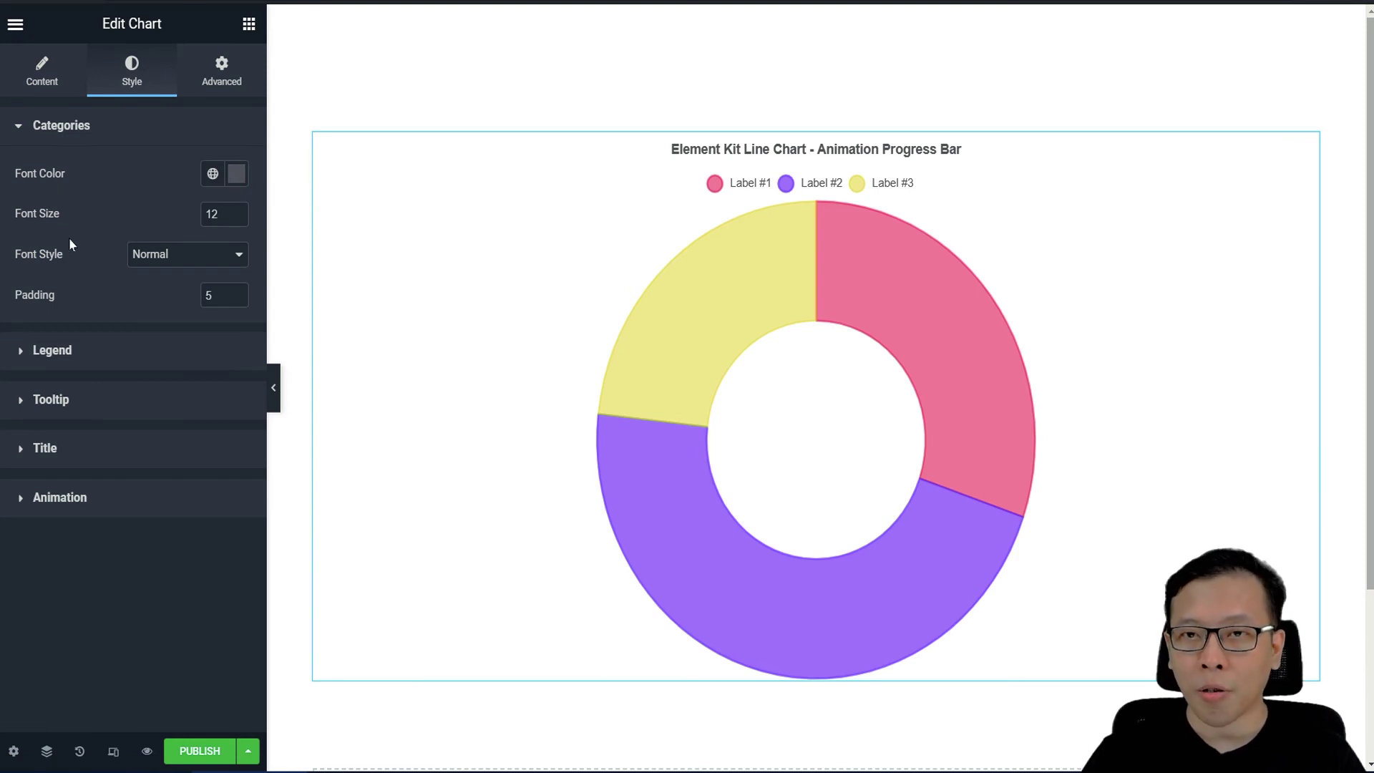
left_click(92, 412)
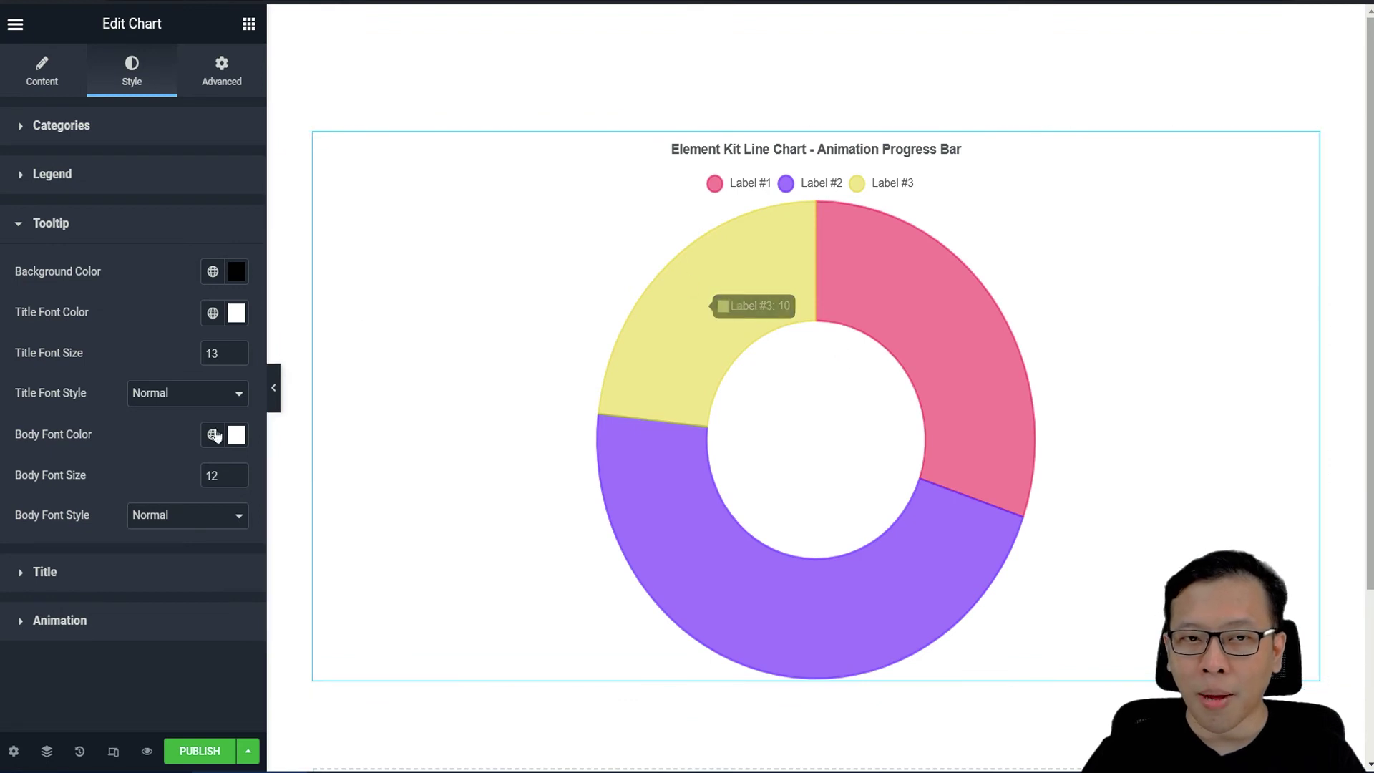
left_click(125, 585)
left_click(102, 581)
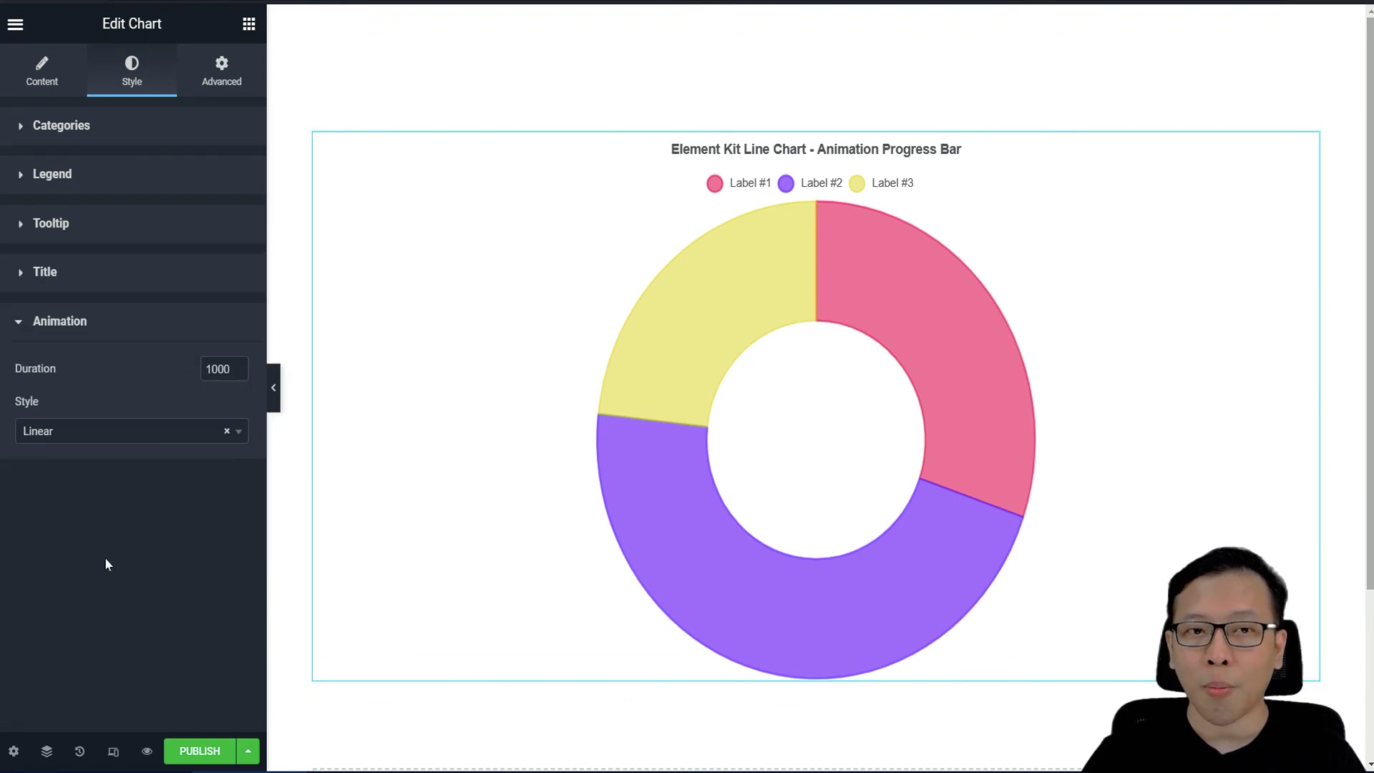
left_click(99, 436)
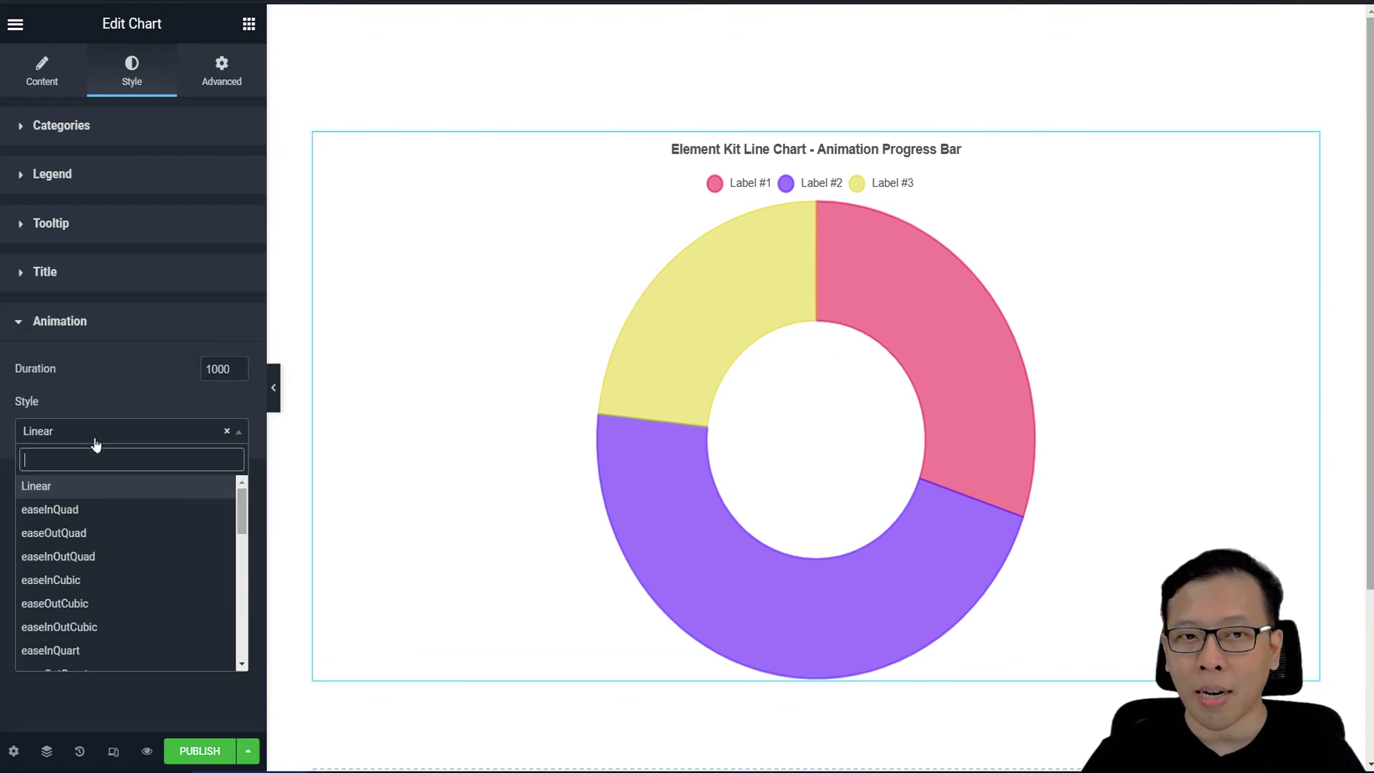
scroll(78, 573, "down", 6)
left_click(57, 557)
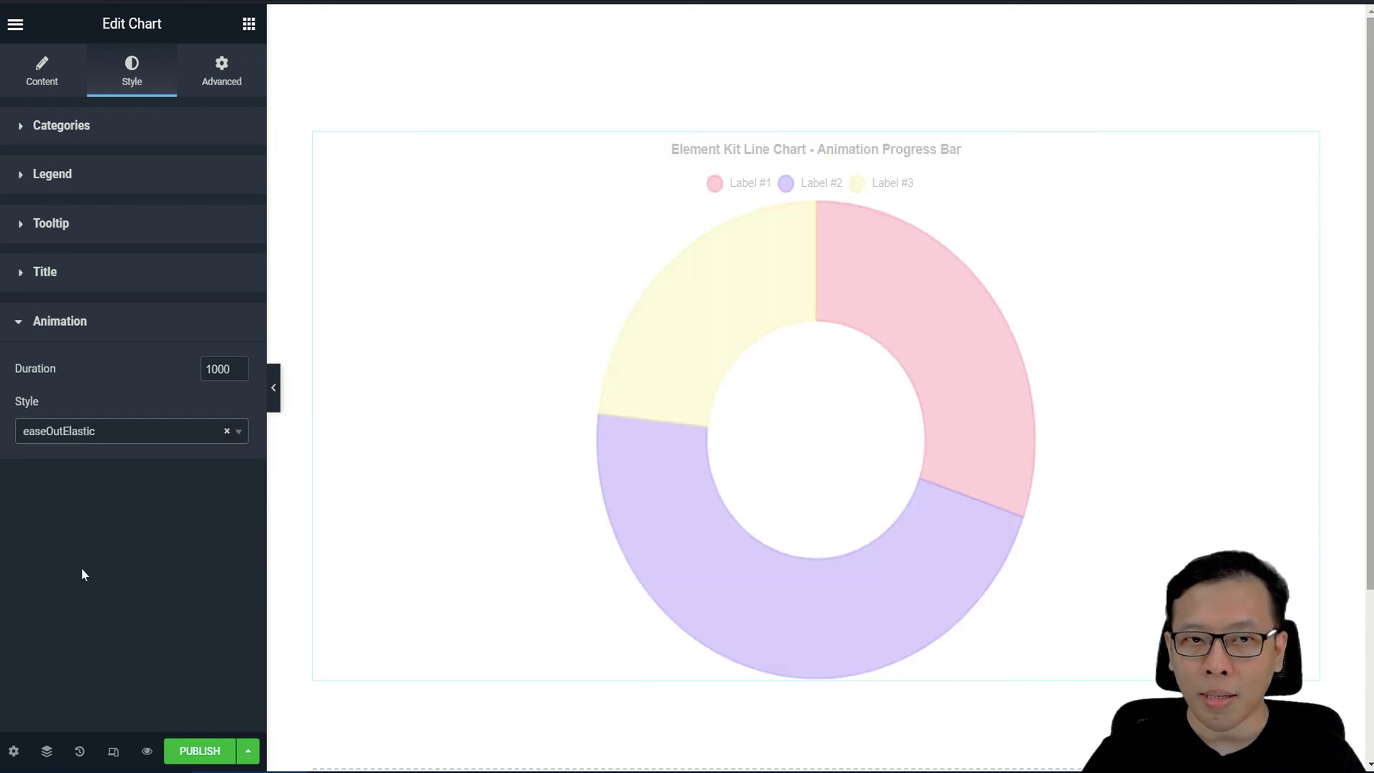
left_click(79, 436)
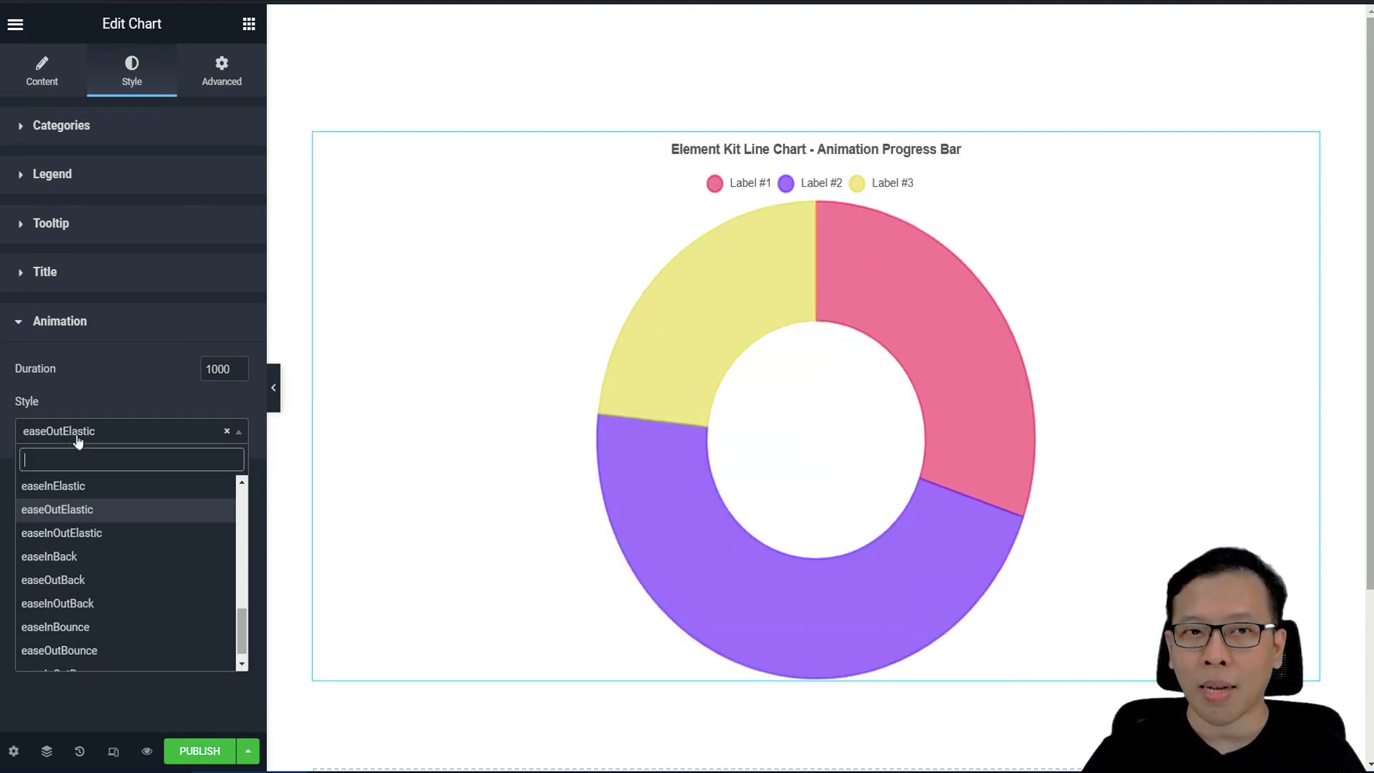
scroll(98, 613, "down", 1)
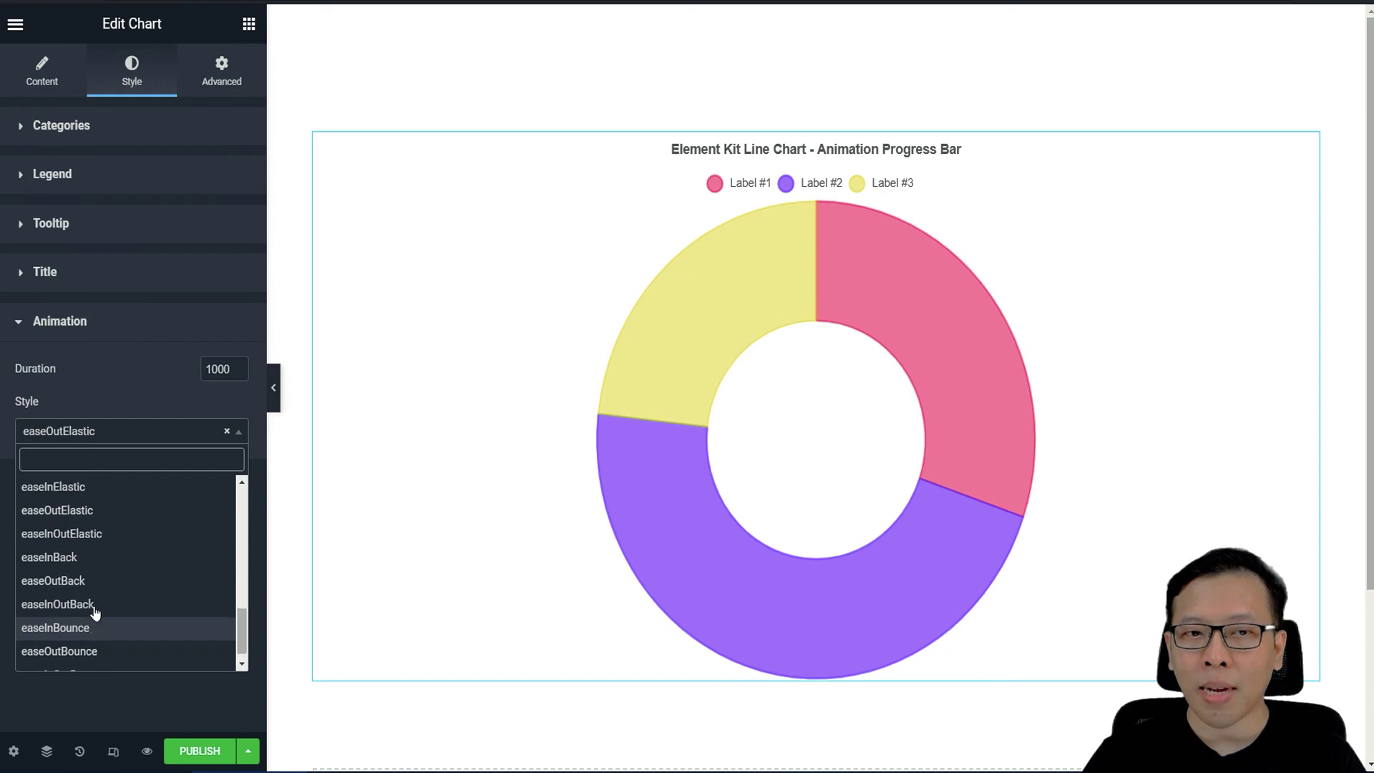
scroll(93, 605, "up", 7)
left_click(89, 578)
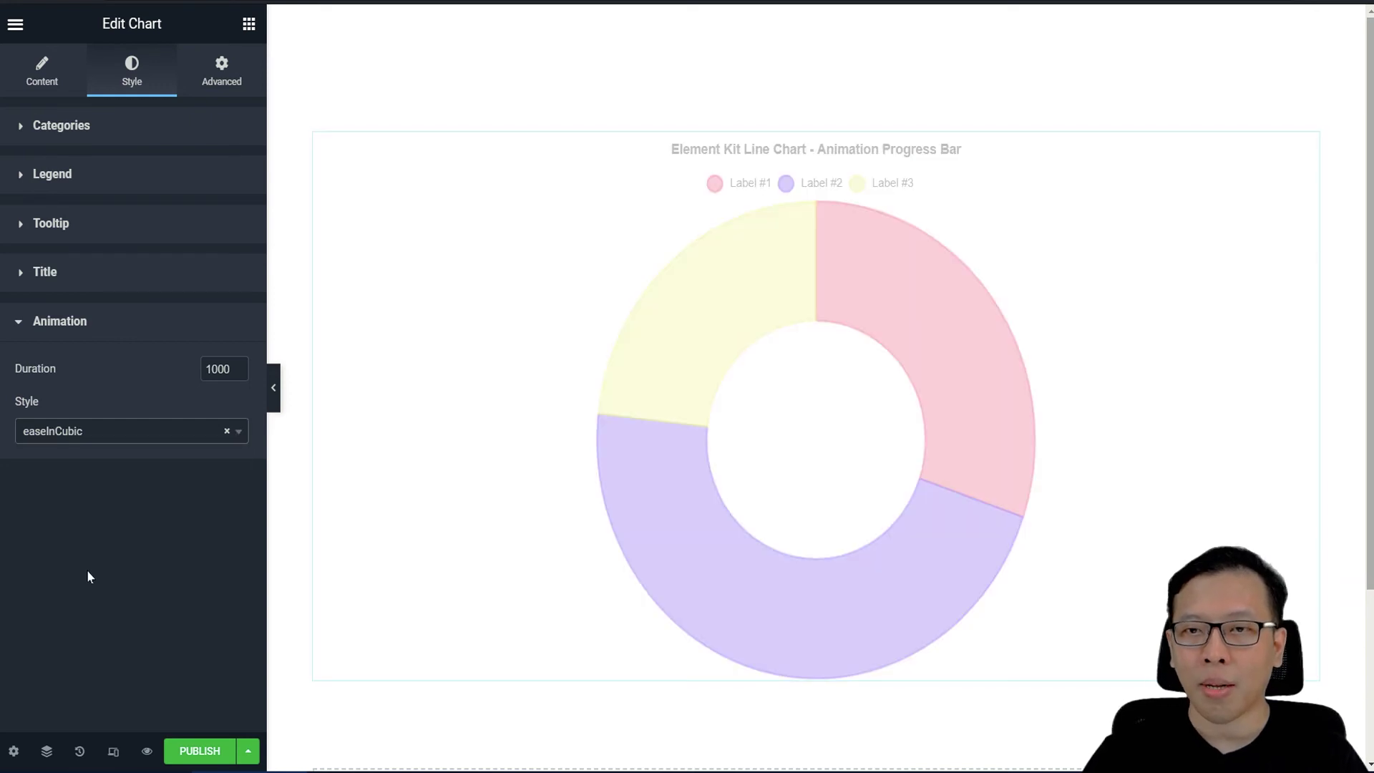